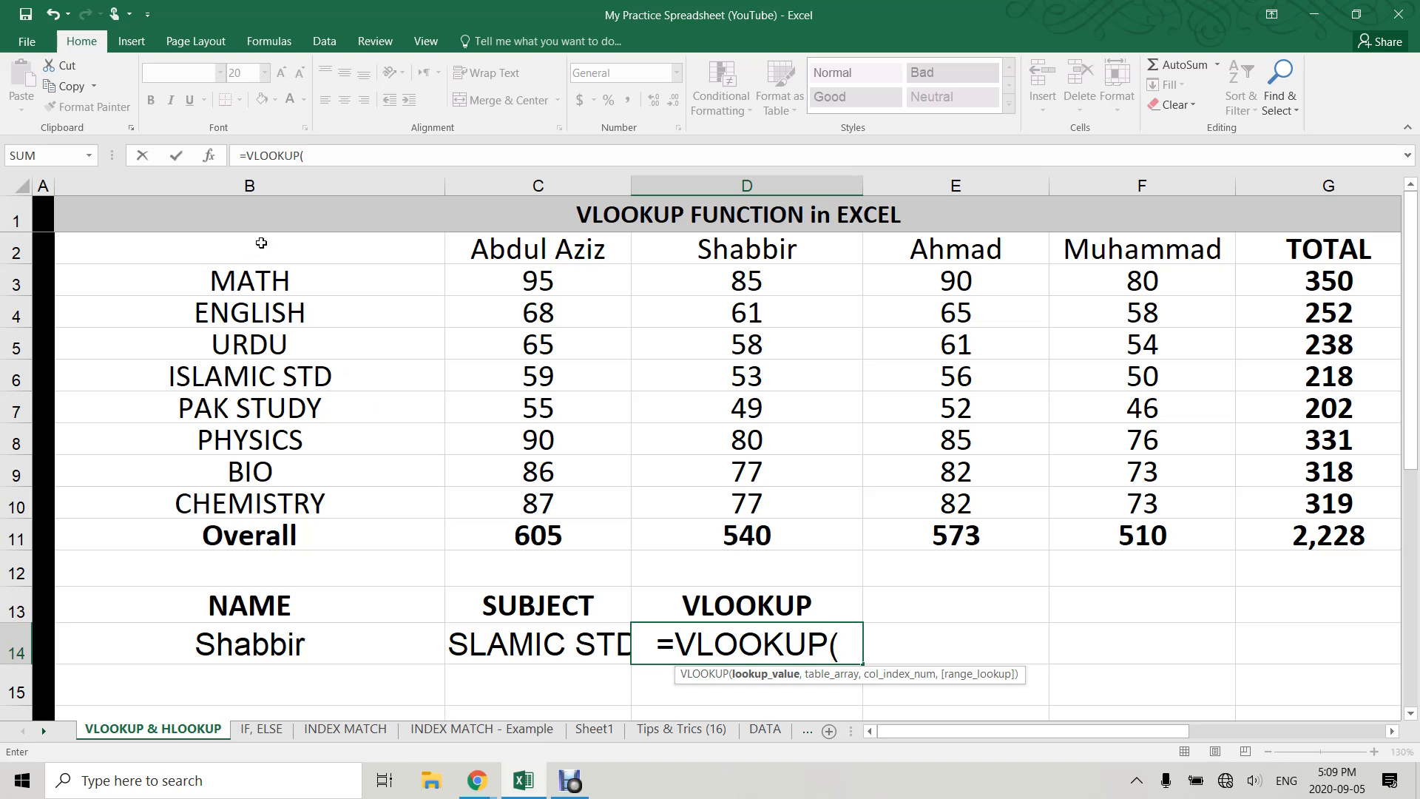
Give the VLOOKUP formula in D14 the subject cell C14 as lookup value and B2:G11 as table array
{"action": "left_click", "coordinate": [271, 313]}
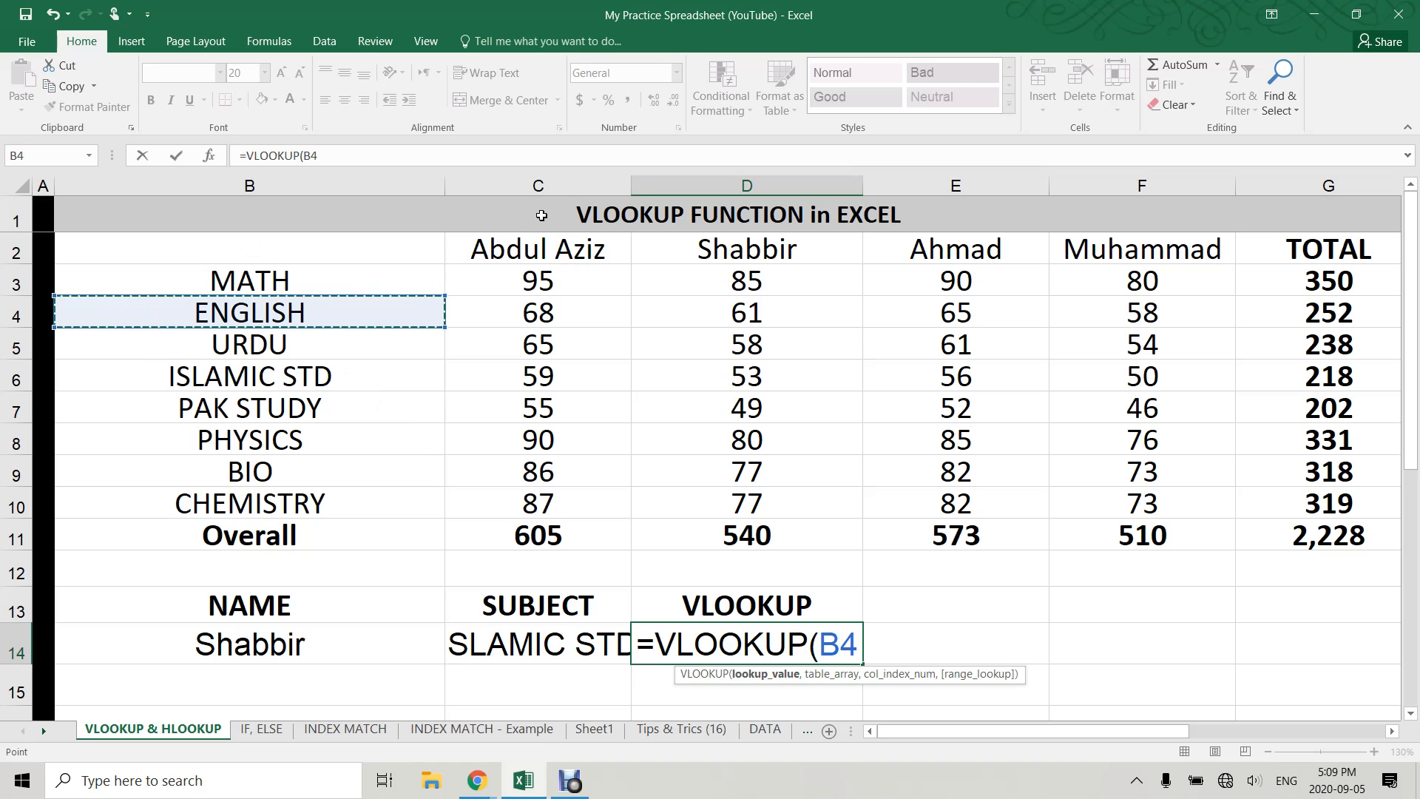
{"action": "left_click", "coordinate": [547, 645]}
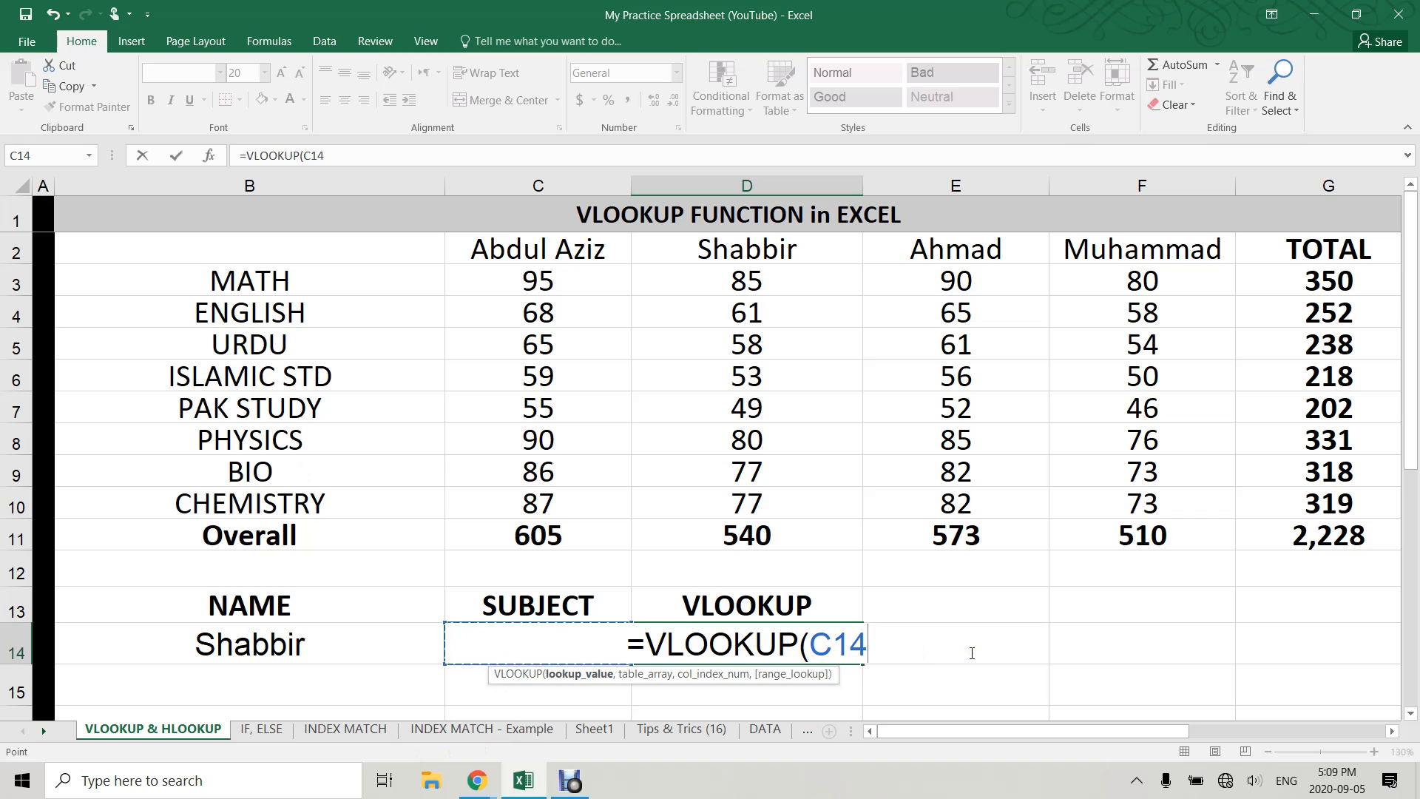
{"action": "type", "text": ","}
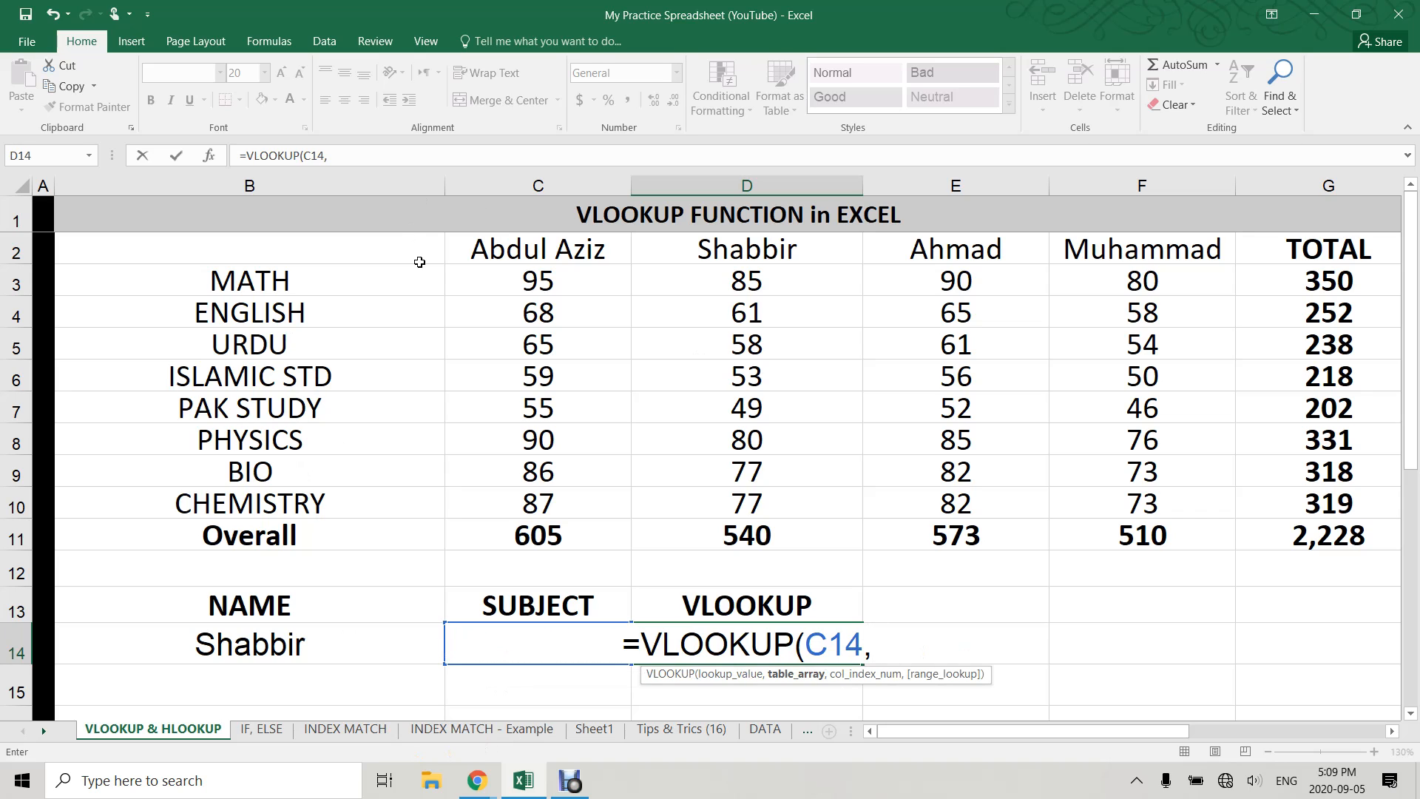
{"action": "left_click_drag", "start_coordinate": [342, 255], "coordinate": [1278, 519]}
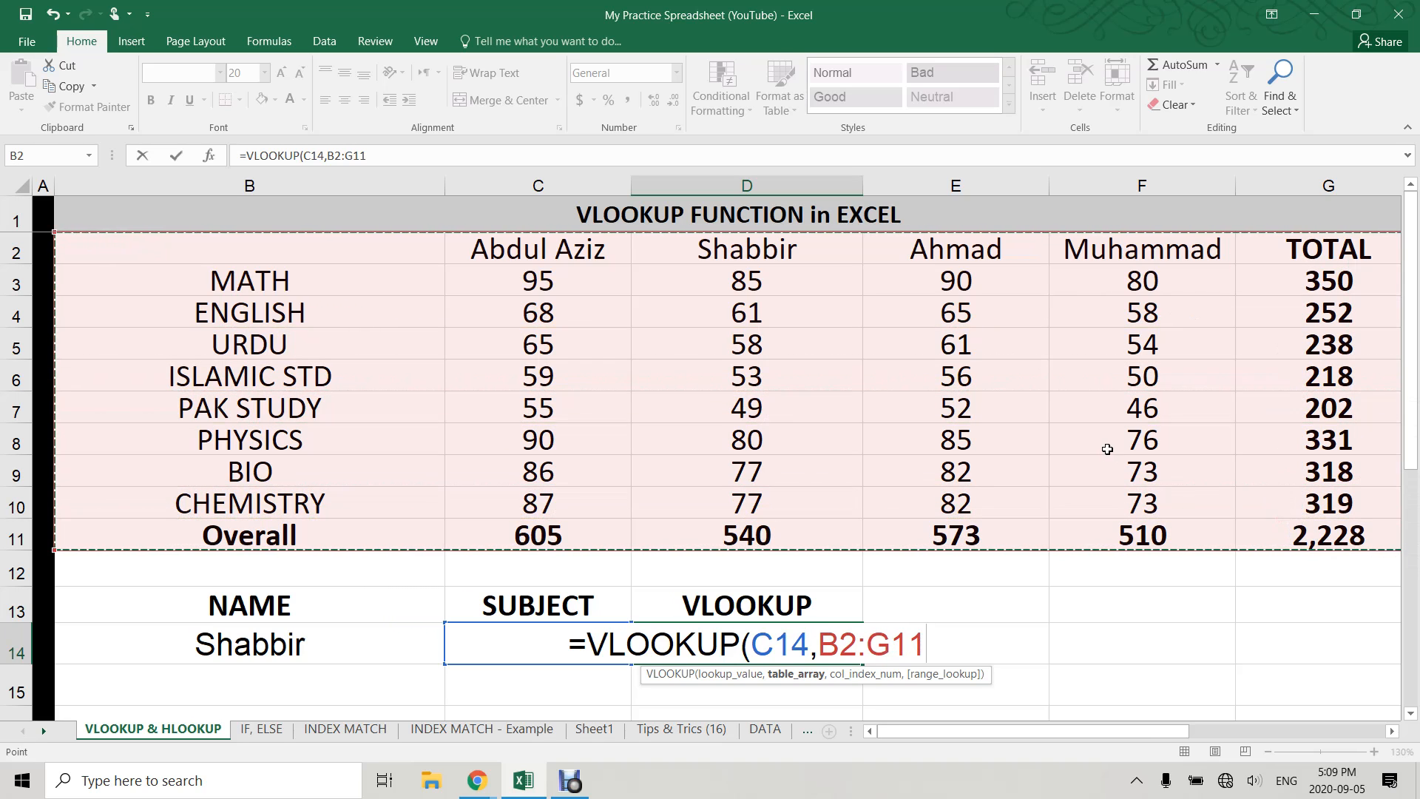
{"action": "type", "text": ","}
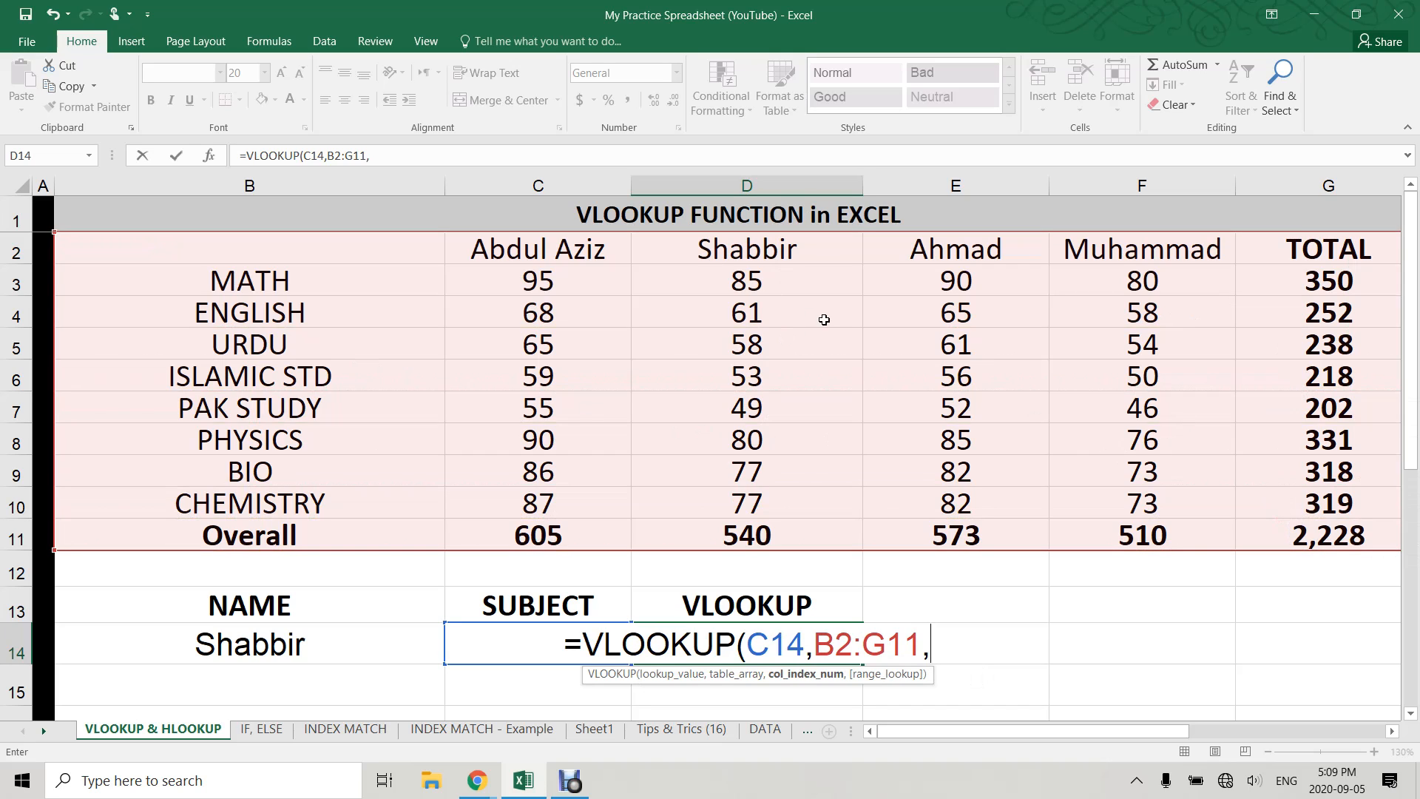
Complete the VLOOKUP formula in D14 with column index 3 and the exact-match option FALSE
{"action": "type", "text": "3"}
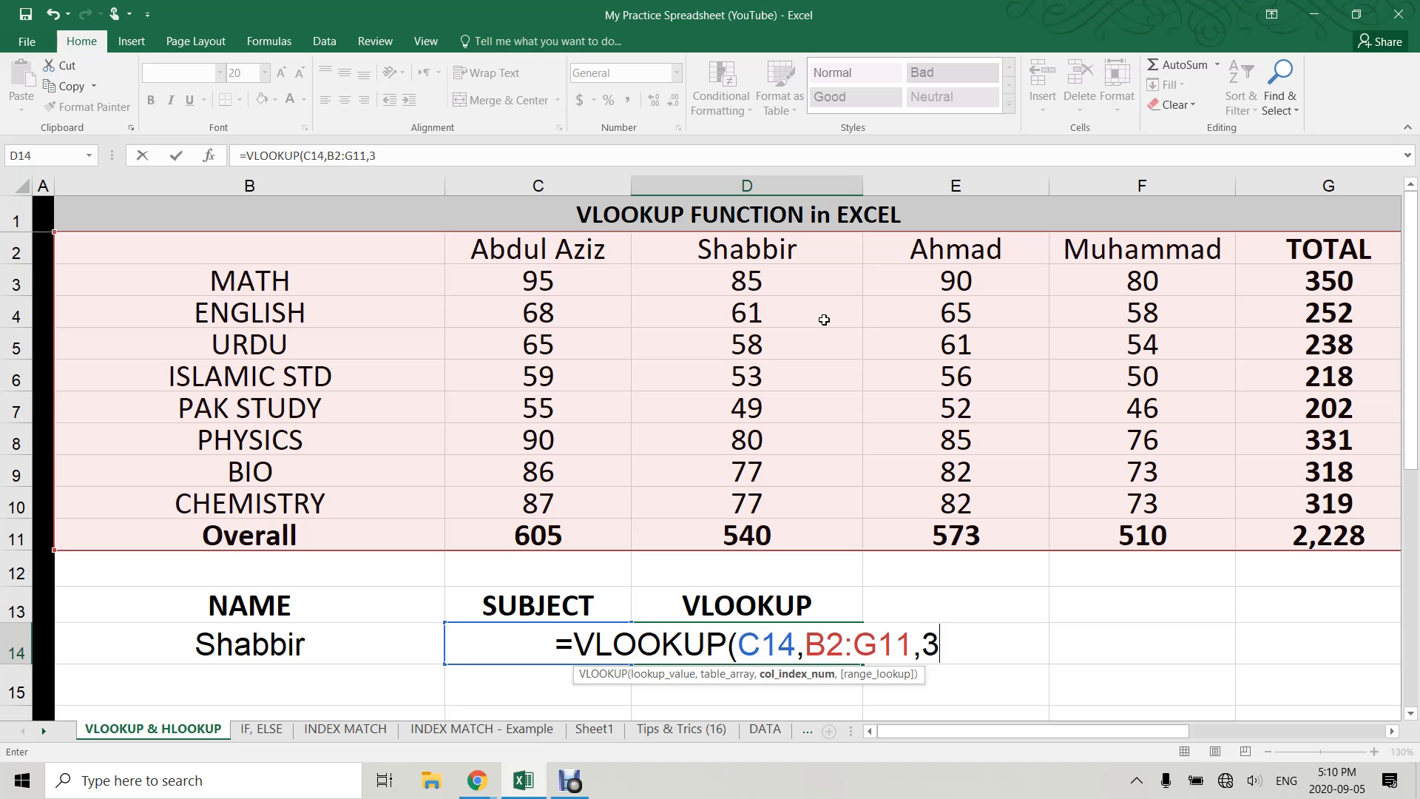
{"action": "type", "text": ",fal"}
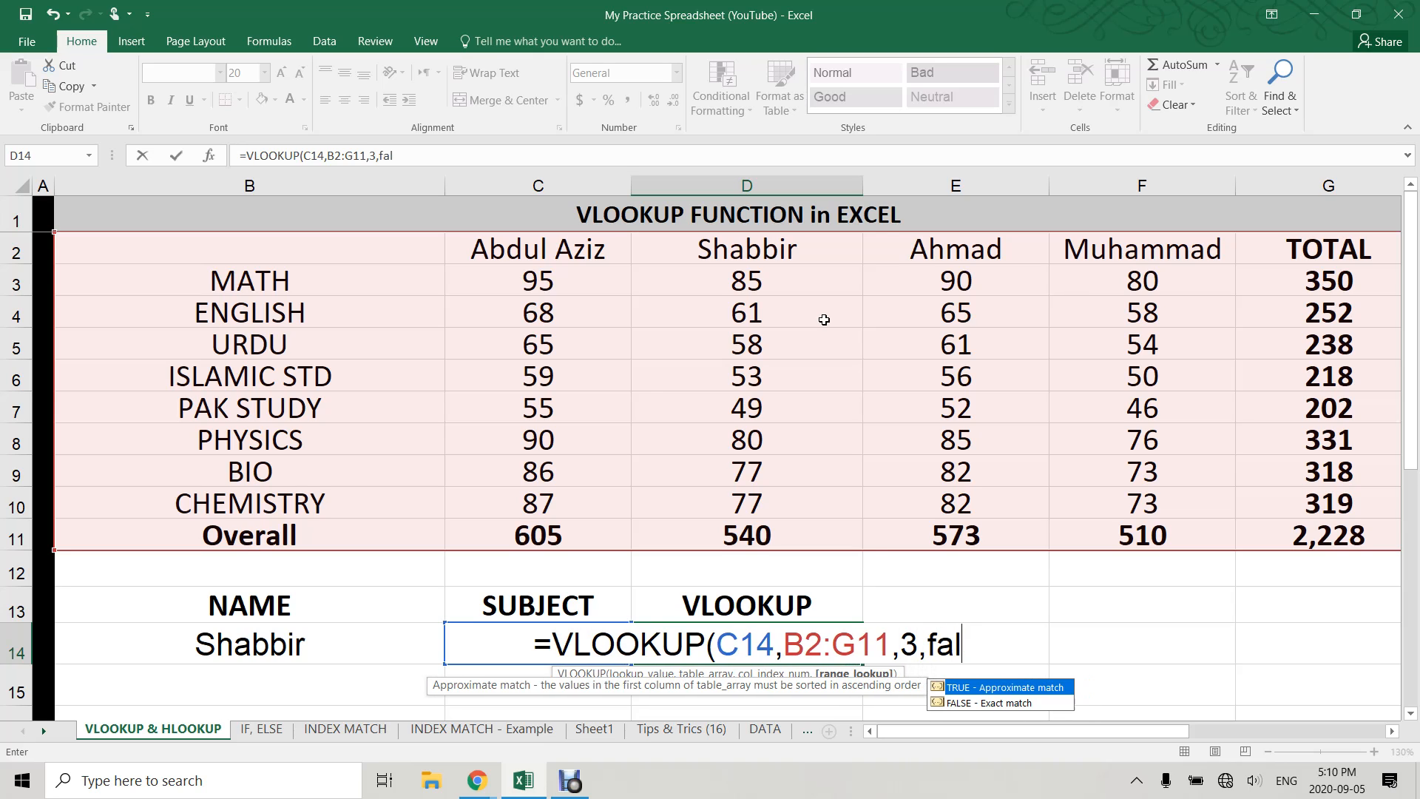
{"action": "key", "text": "Down"}
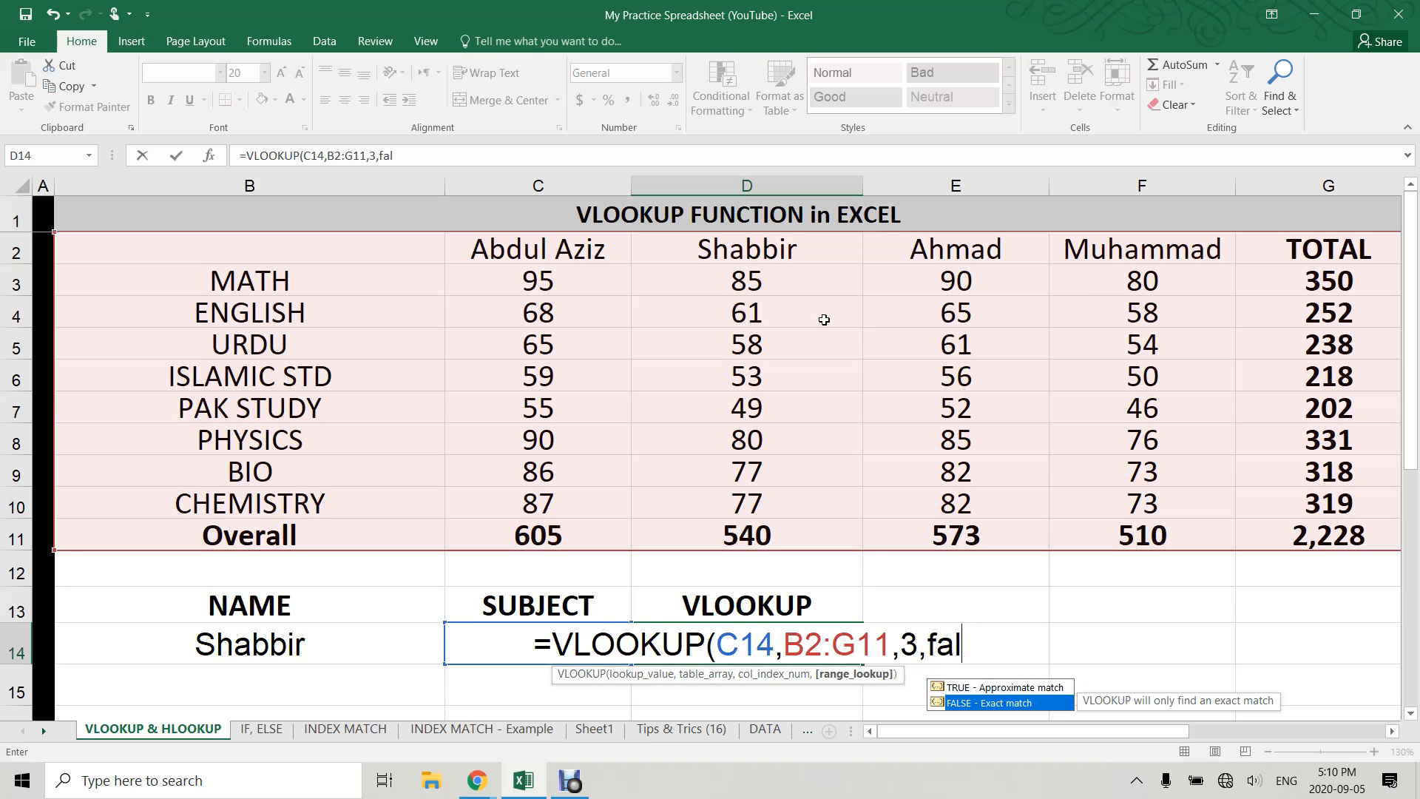
{"action": "key", "text": "Tab"}
{"action": "type", "text": ")"}
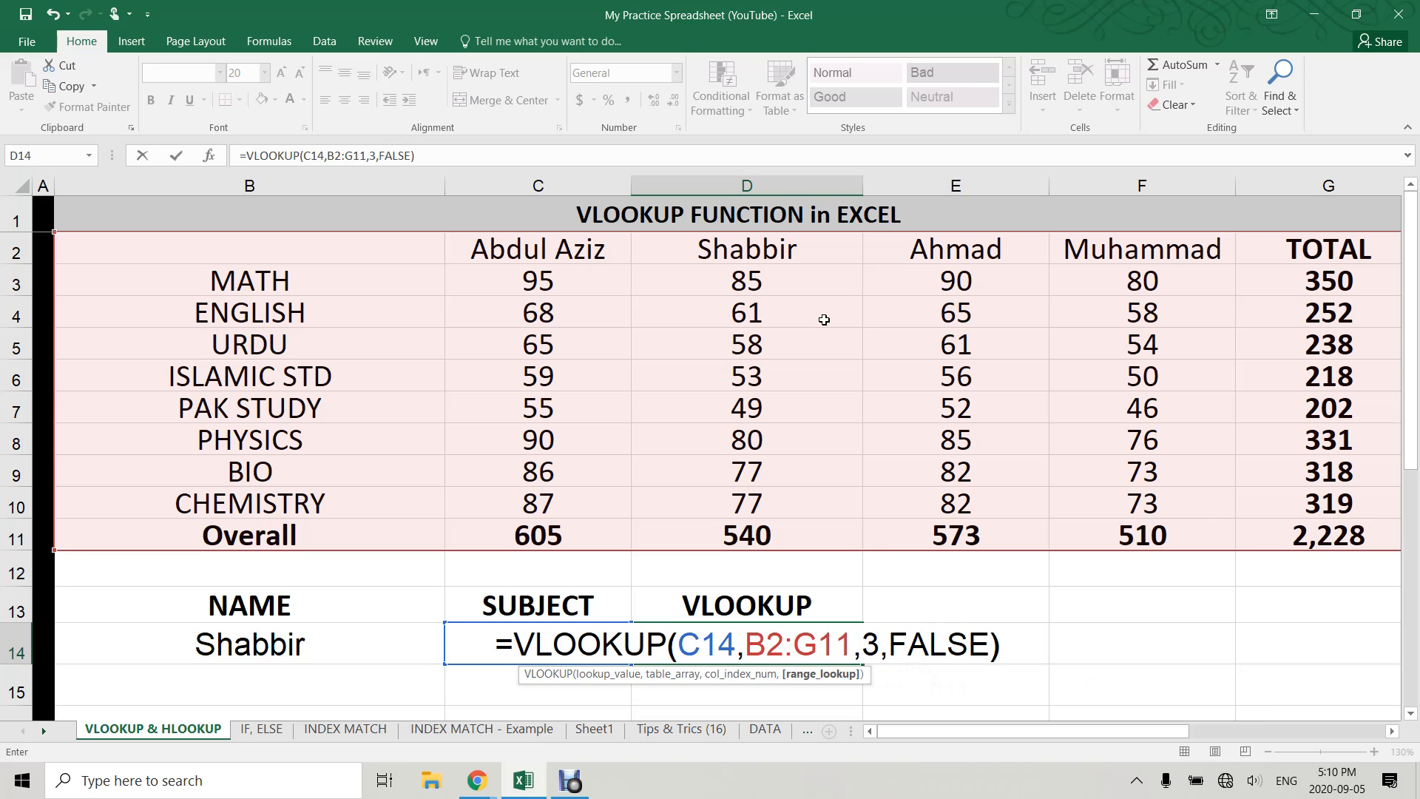
{"action": "key", "text": "Return"}
{"action": "key", "text": "Up"}
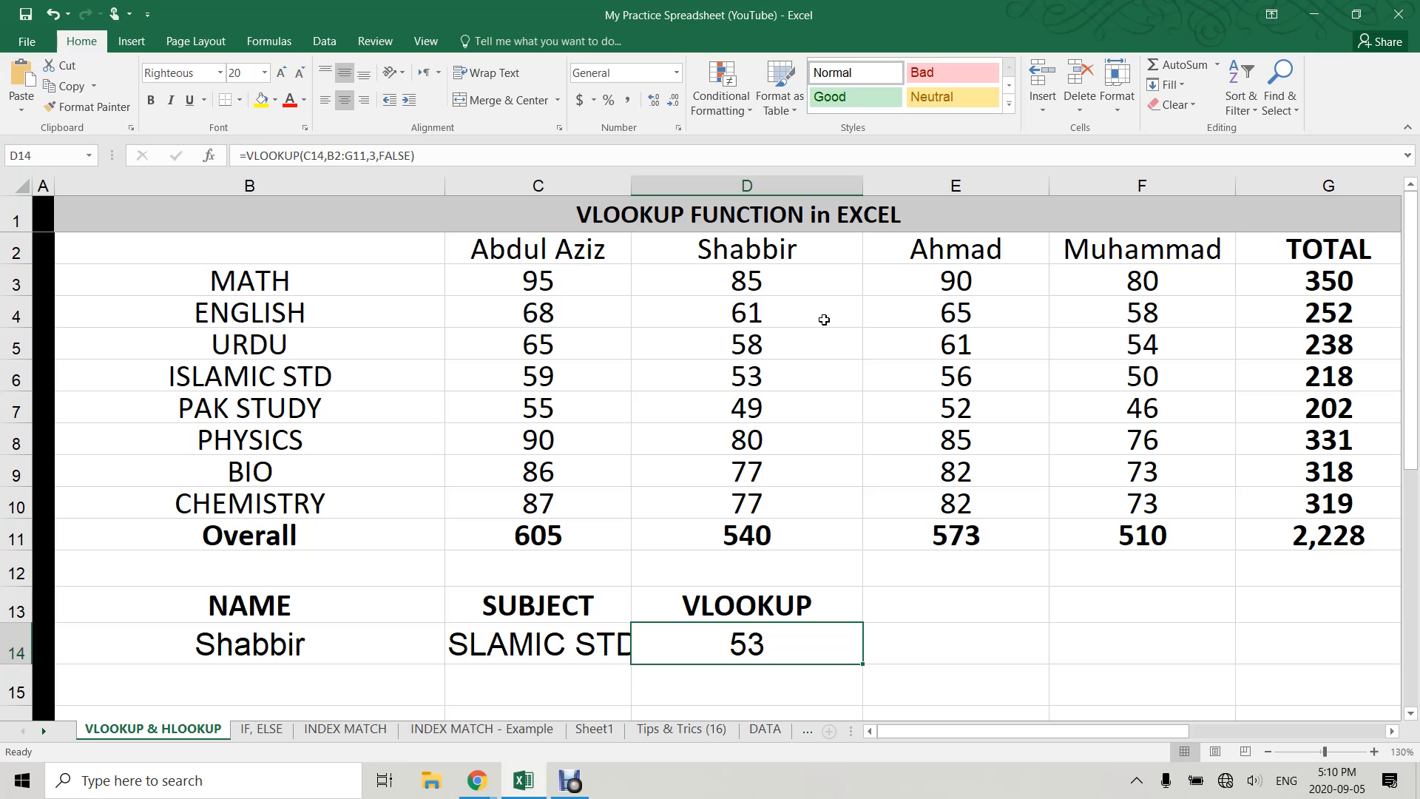
Check the VLOOKUP result by tracing the ISLAMIC STD row to column D and that column down from its header
{"action": "left_click", "coordinate": [581, 662]}
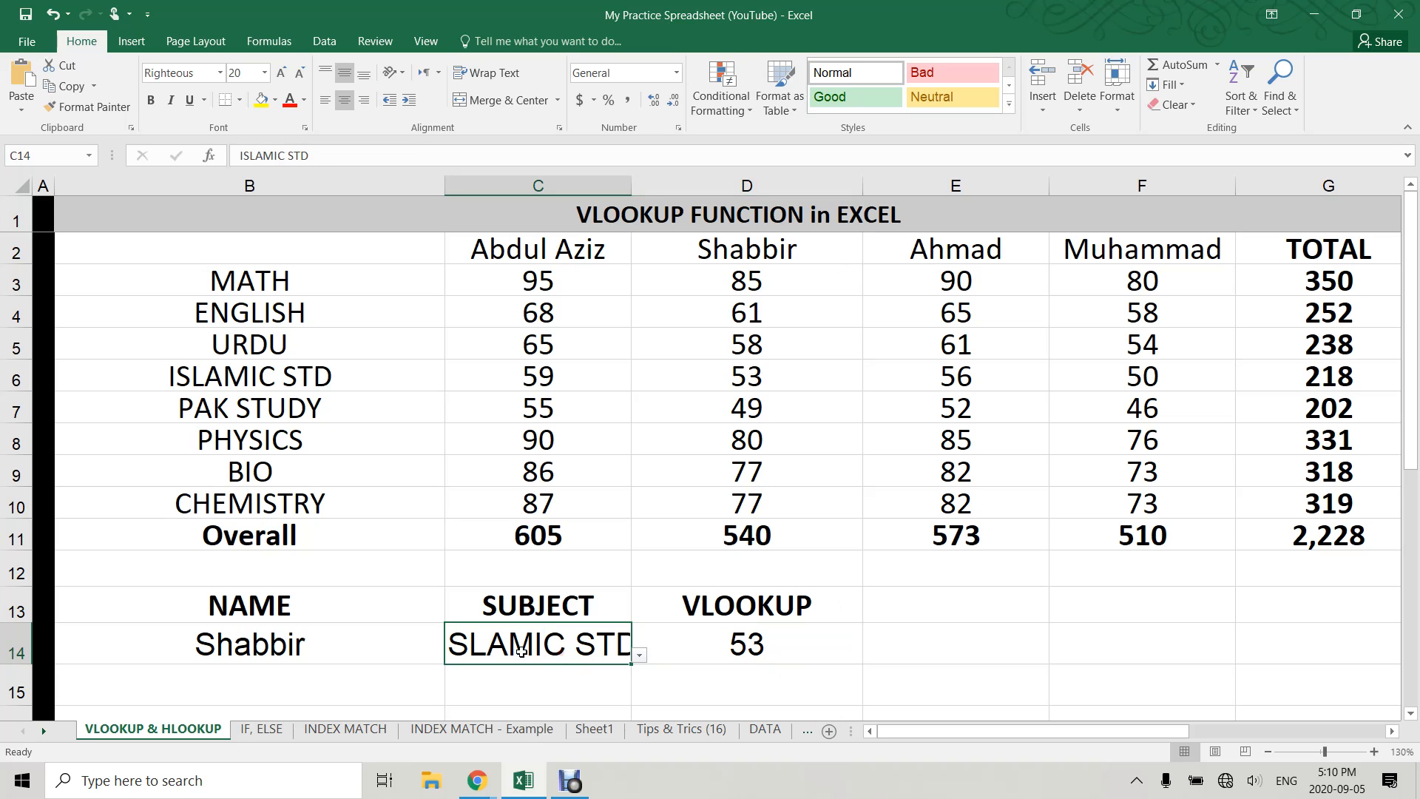
{"action": "left_click_drag", "start_coordinate": [298, 380], "coordinate": [685, 375]}
{"action": "left_click_drag", "start_coordinate": [744, 255], "coordinate": [761, 340], "text": "ctrl"}
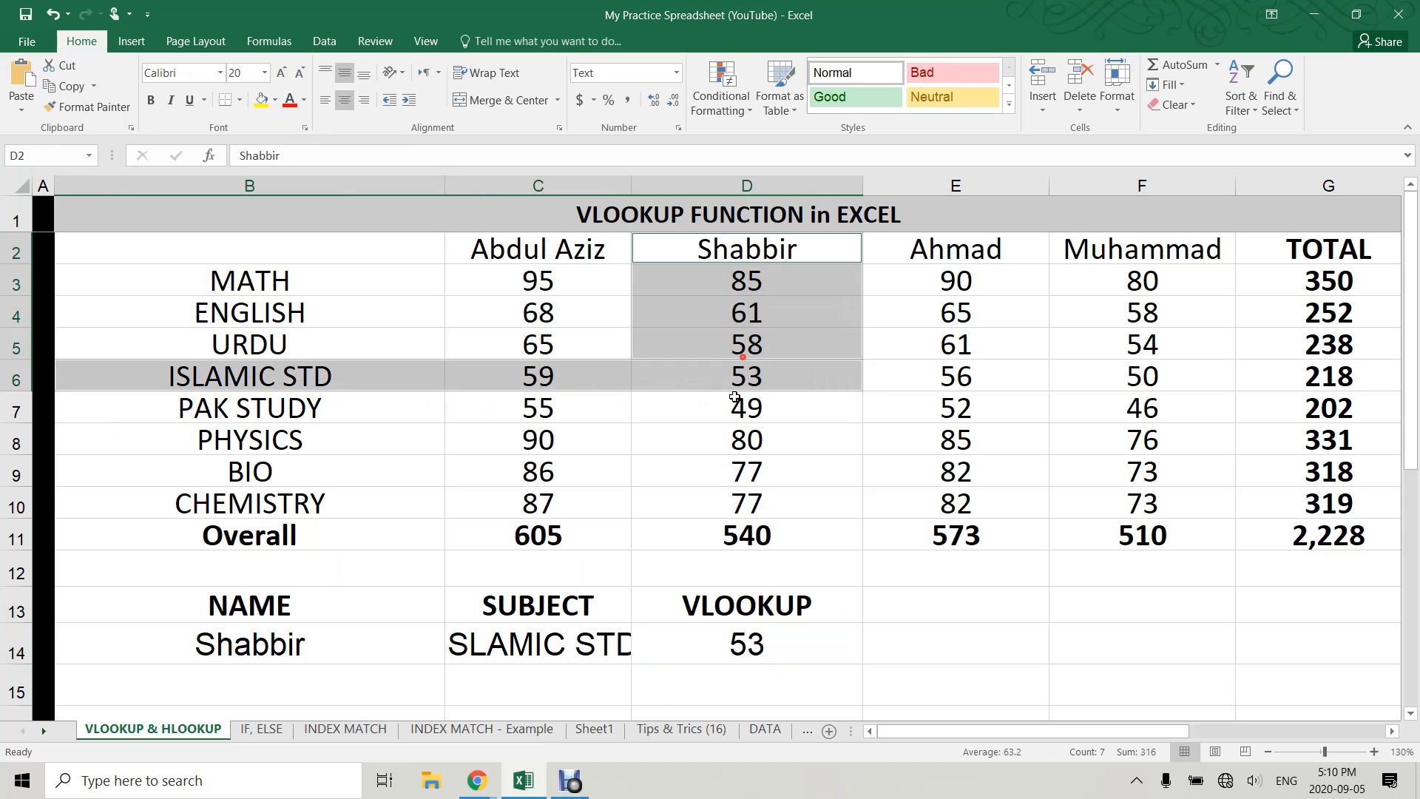
Set the subject in C14 to ENGLISH
{"action": "left_click", "coordinate": [596, 652]}
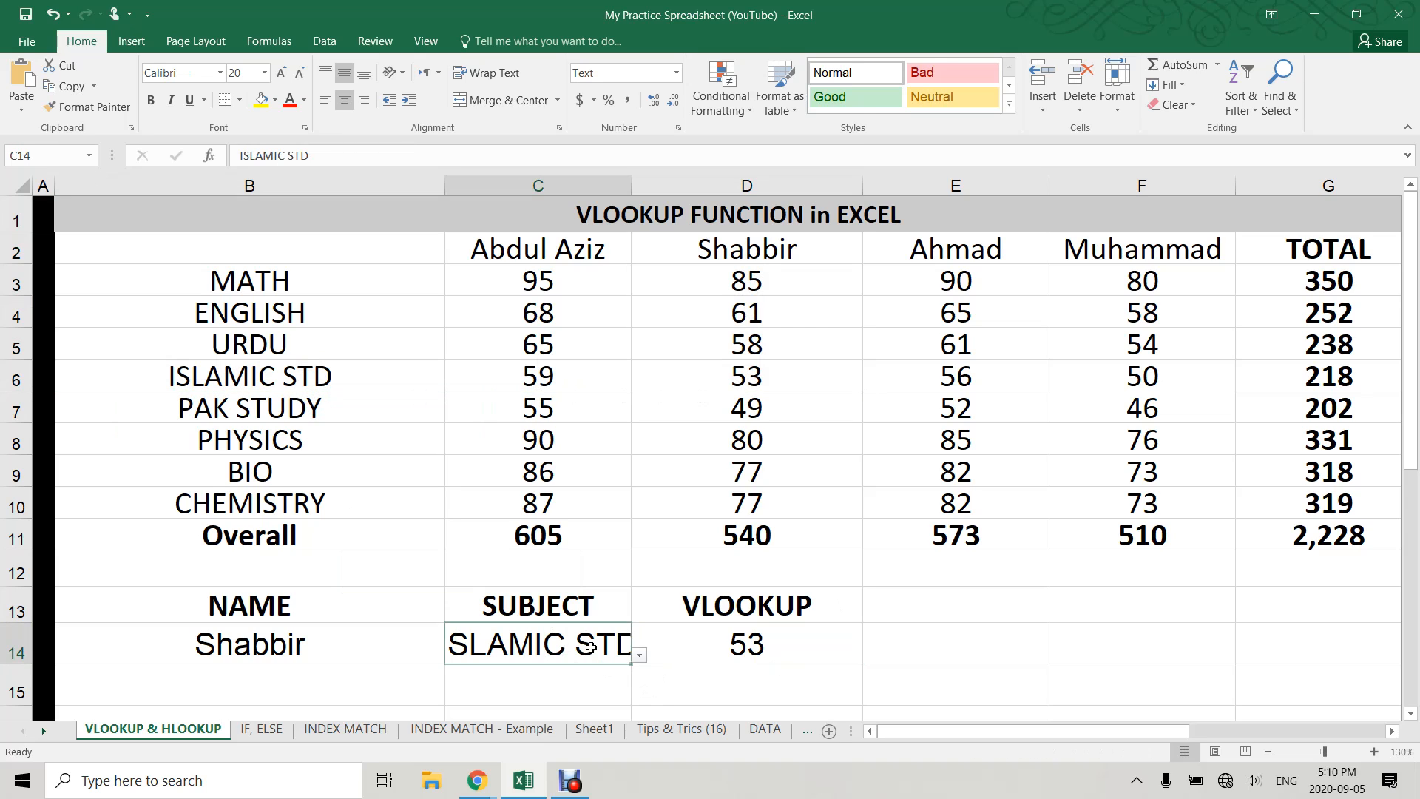
{"action": "left_click", "coordinate": [640, 656]}
{"action": "left_click", "coordinate": [468, 517]}
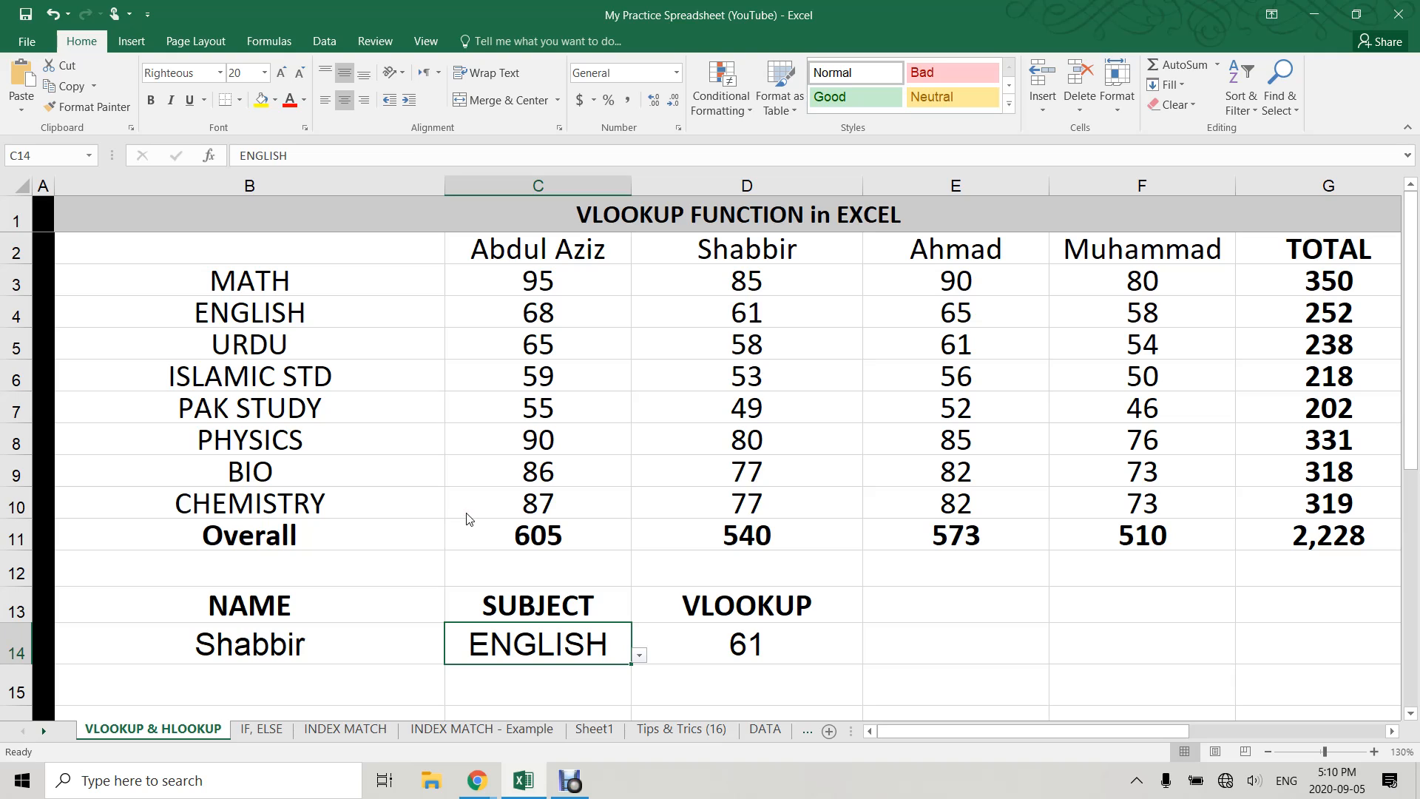
Compare the VLOOKUP result with the mark where the ENGLISH row meets column D, highlighting B4:D4 and D2:D4
{"action": "left_click_drag", "start_coordinate": [318, 325], "coordinate": [743, 315]}
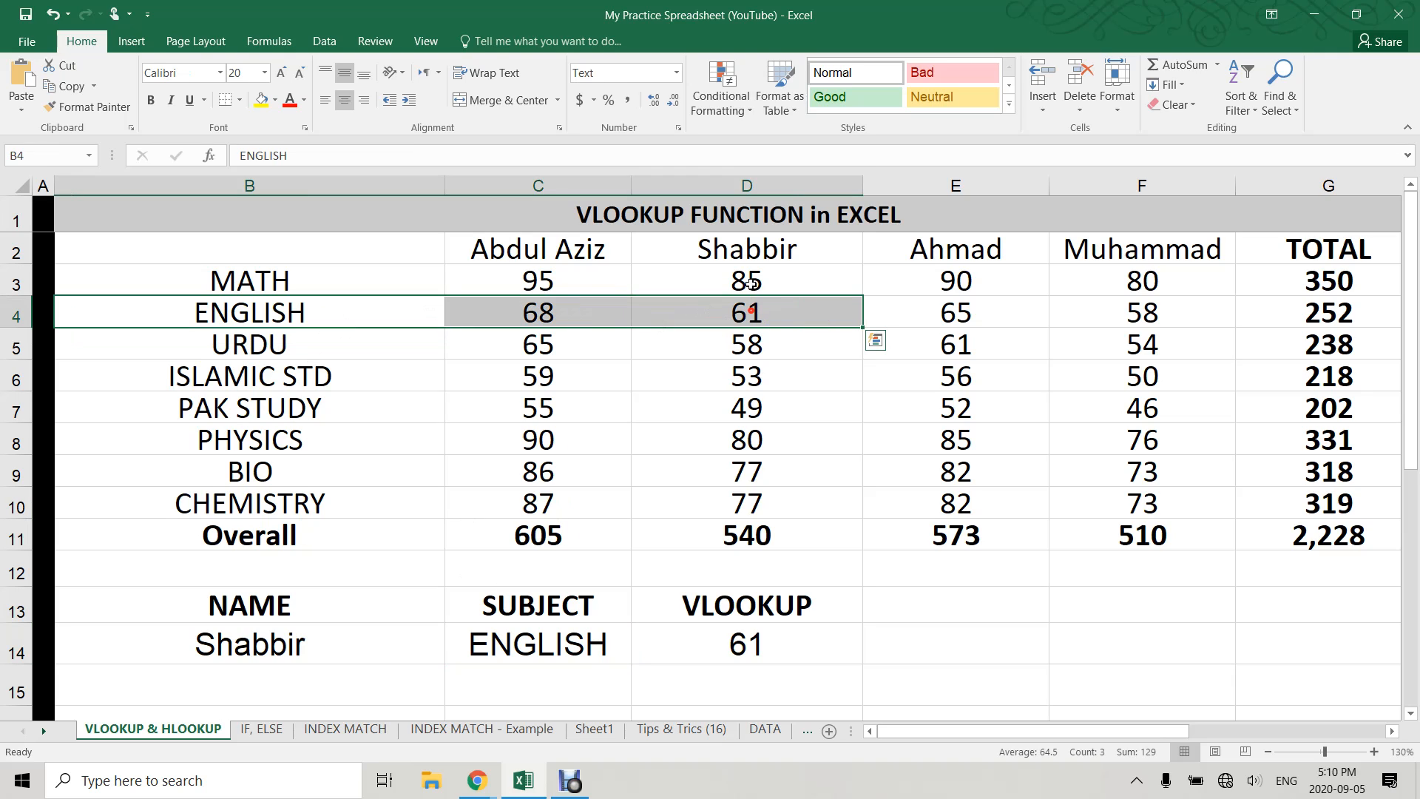
{"action": "left_click", "coordinate": [747, 252], "text": "ctrl"}
{"action": "mouse_move", "coordinate": [748, 252]}
{"action": "left_mouse_down"}
{"action": "mouse_move", "coordinate": [770, 327]}
{"action": "mouse_move", "coordinate": [755, 307]}
{"action": "left_mouse_up"}
{"action": "left_click", "coordinate": [755, 308]}
{"action": "left_click_drag", "start_coordinate": [748, 253], "coordinate": [742, 315]}
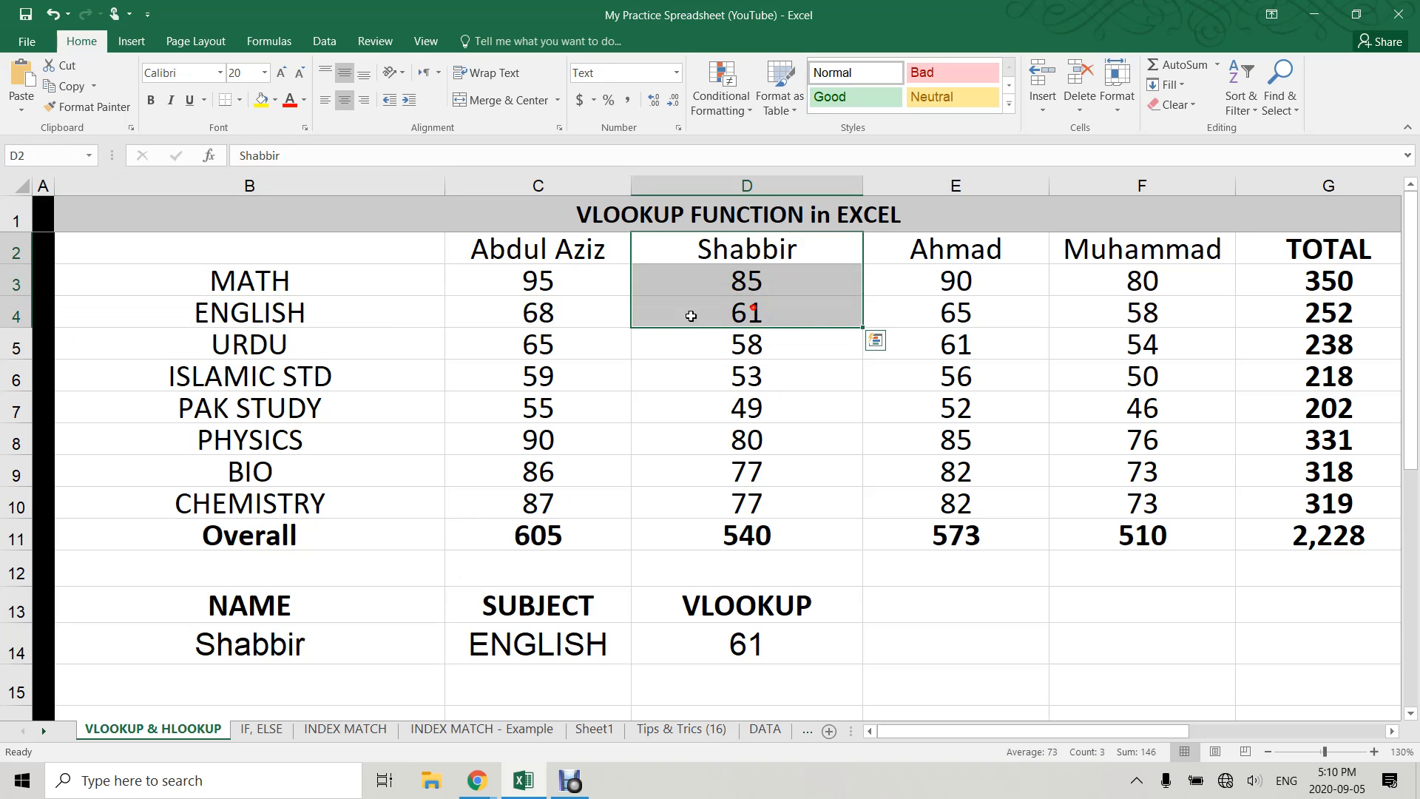
{"action": "left_click_drag", "start_coordinate": [328, 321], "coordinate": [675, 320]}
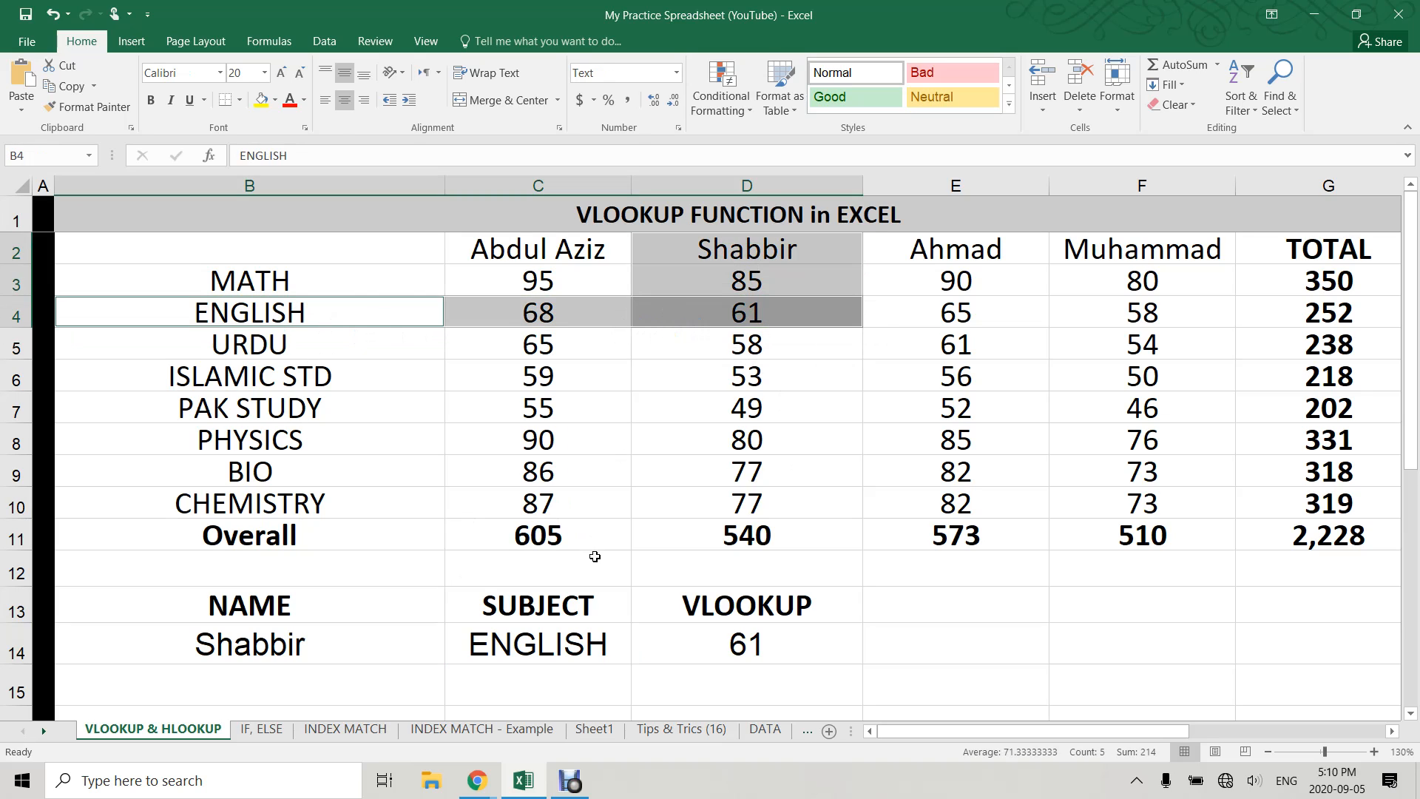
{"action": "left_click", "coordinate": [776, 674]}
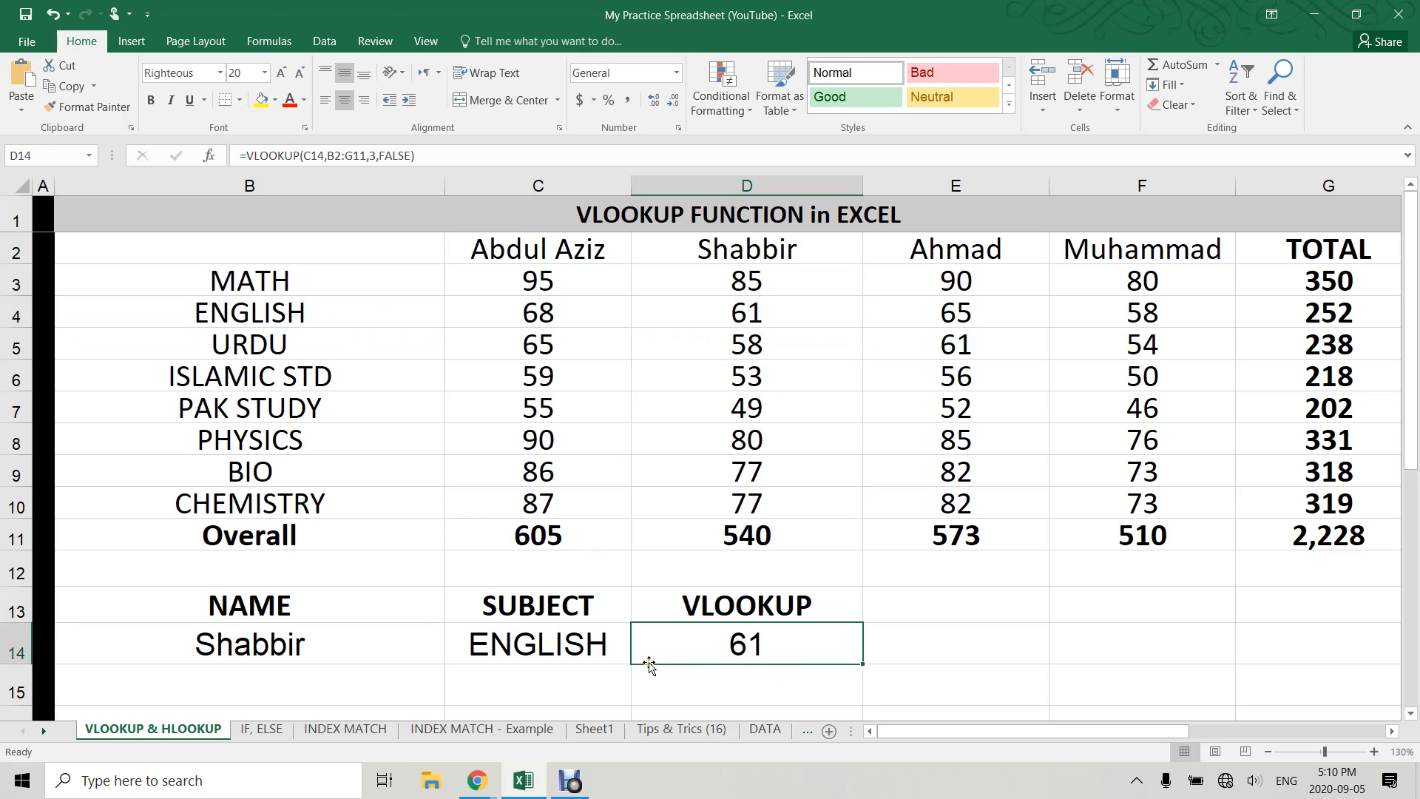
Switch the subject in C14 to PAK STUDY and then BIO, and check the BIO mark in D9
{"action": "left_click", "coordinate": [577, 641]}
{"action": "left_click", "coordinate": [640, 654]}
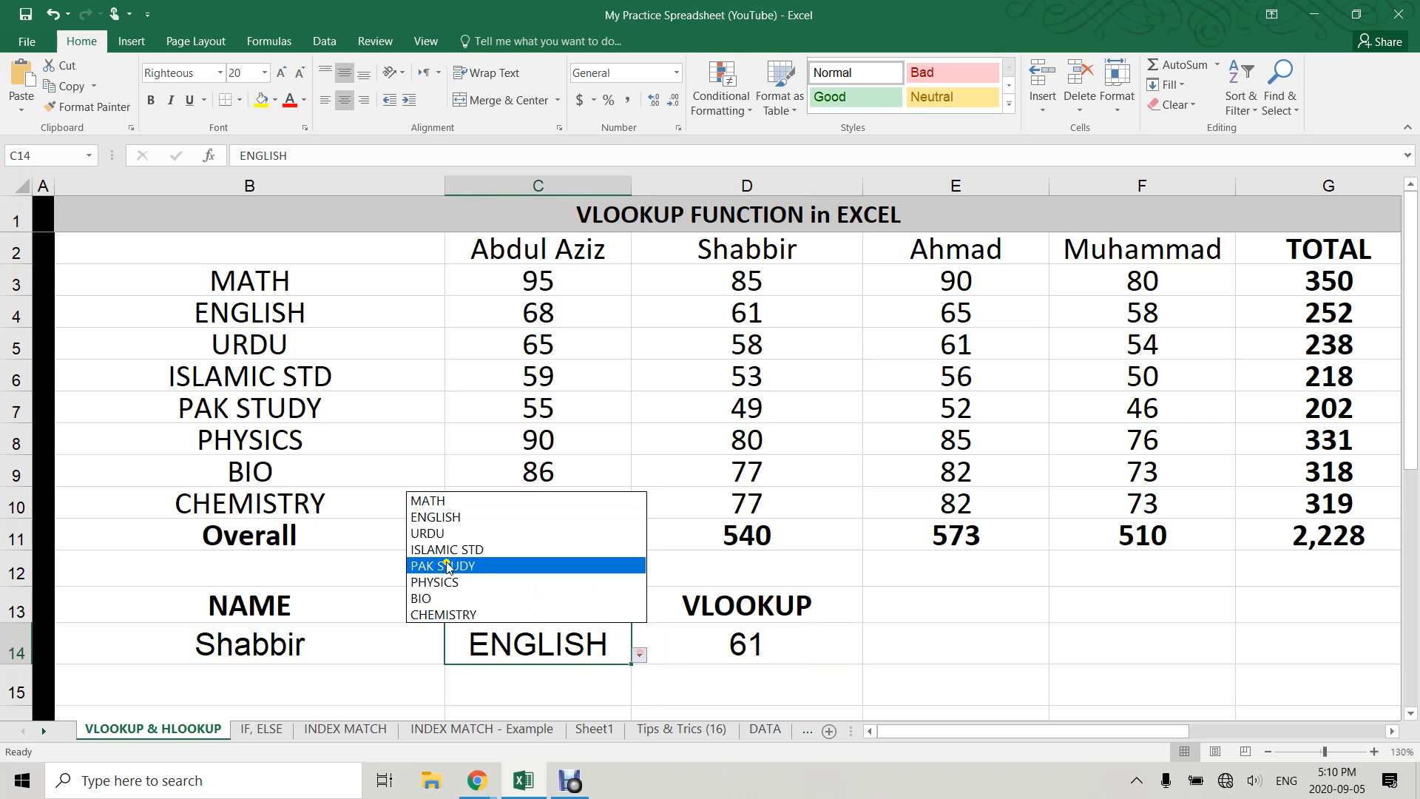
{"action": "left_click", "coordinate": [444, 565]}
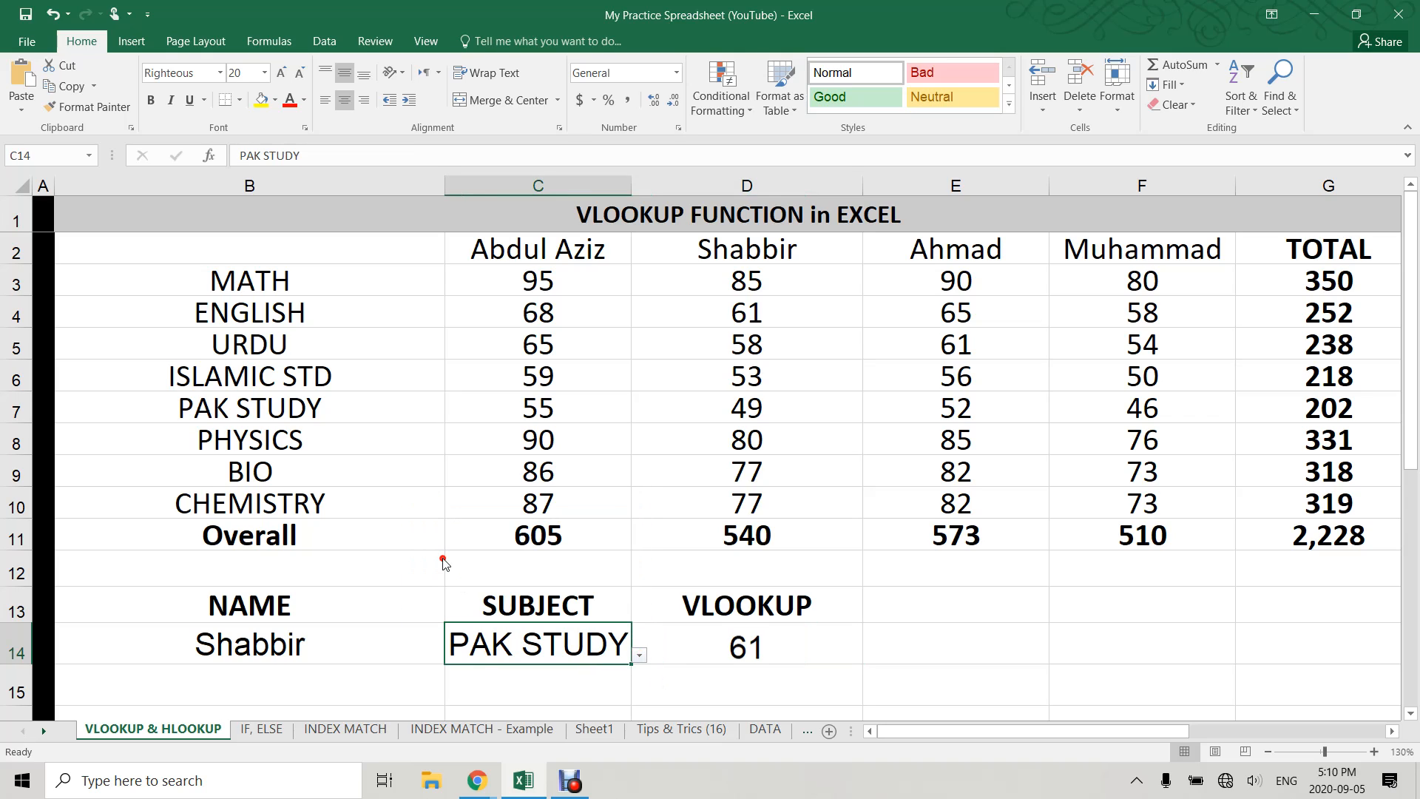
{"action": "left_click", "coordinate": [637, 655]}
{"action": "left_click", "coordinate": [444, 598]}
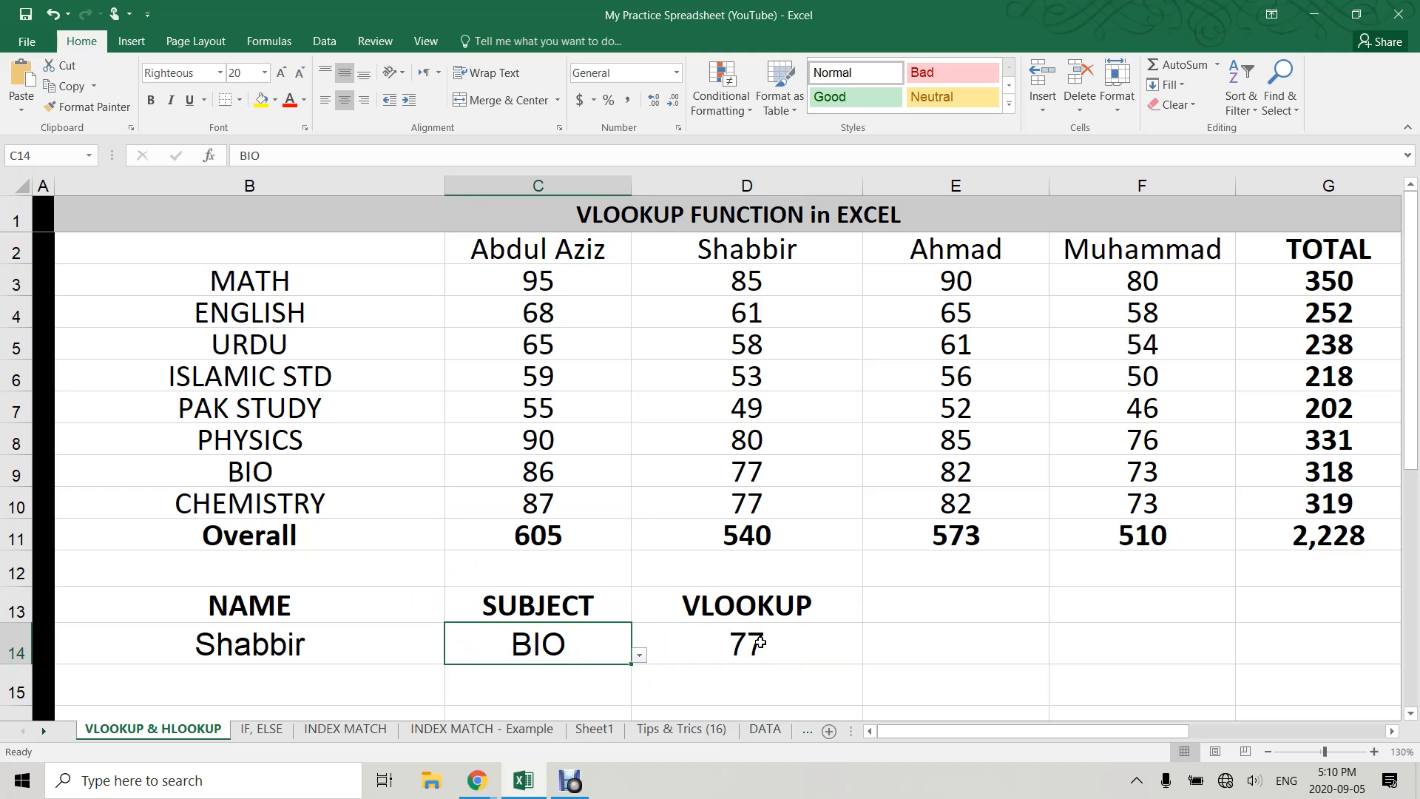
{"action": "left_click_drag", "start_coordinate": [253, 463], "coordinate": [650, 476]}
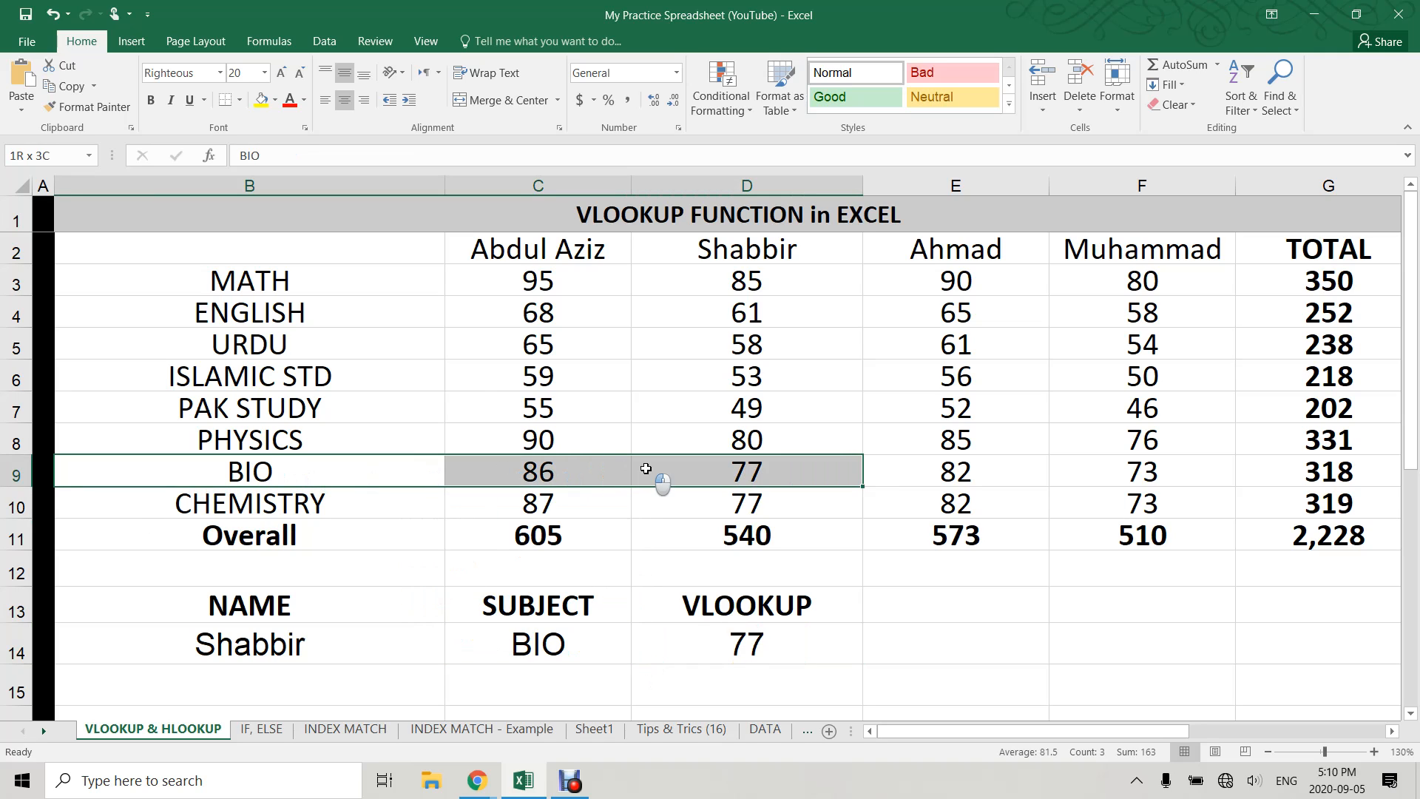
{"action": "left_click", "coordinate": [745, 471]}
Set the column index number of the VLOOKUP formula in D14 to 4
{"action": "double_click", "coordinate": [743, 644]}
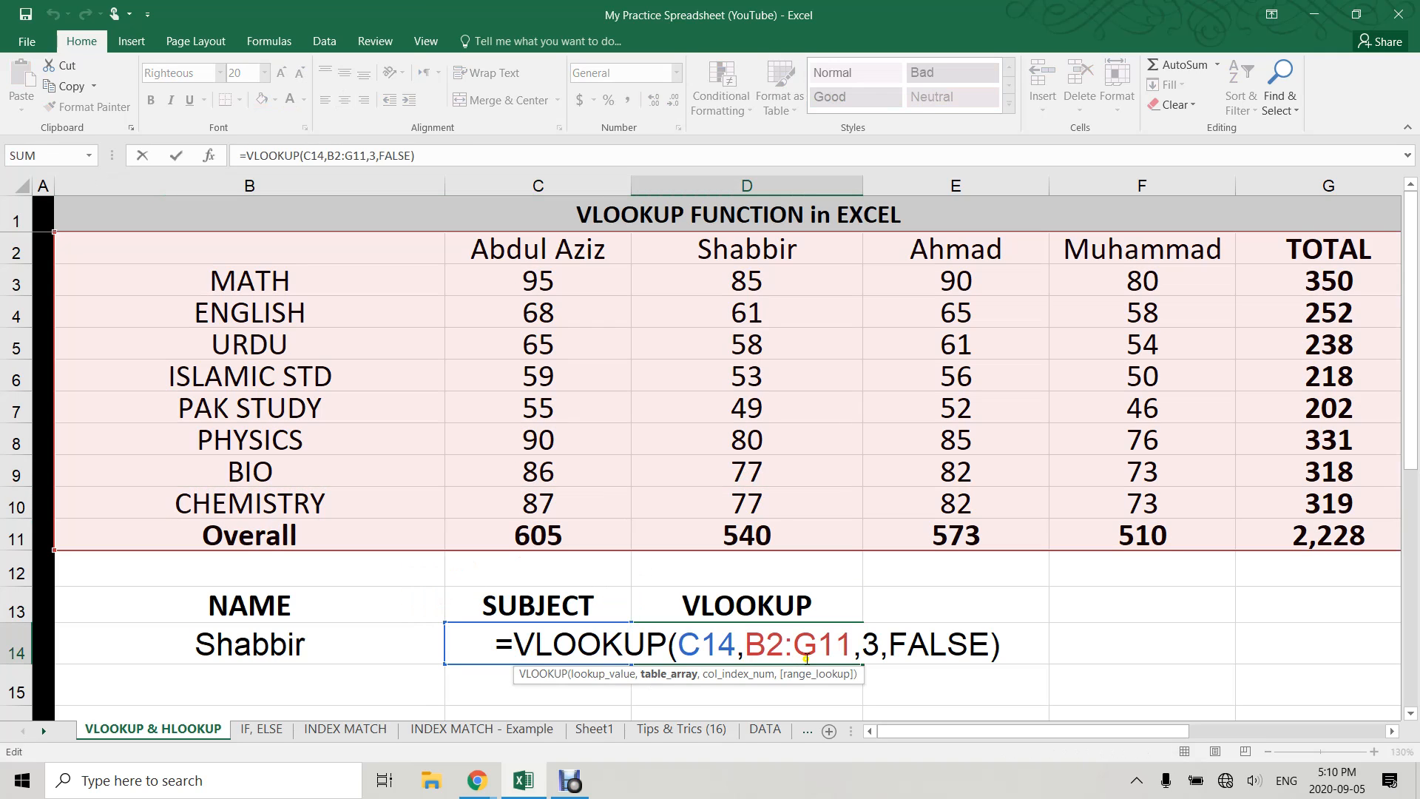
{"action": "double_click", "coordinate": [870, 644]}
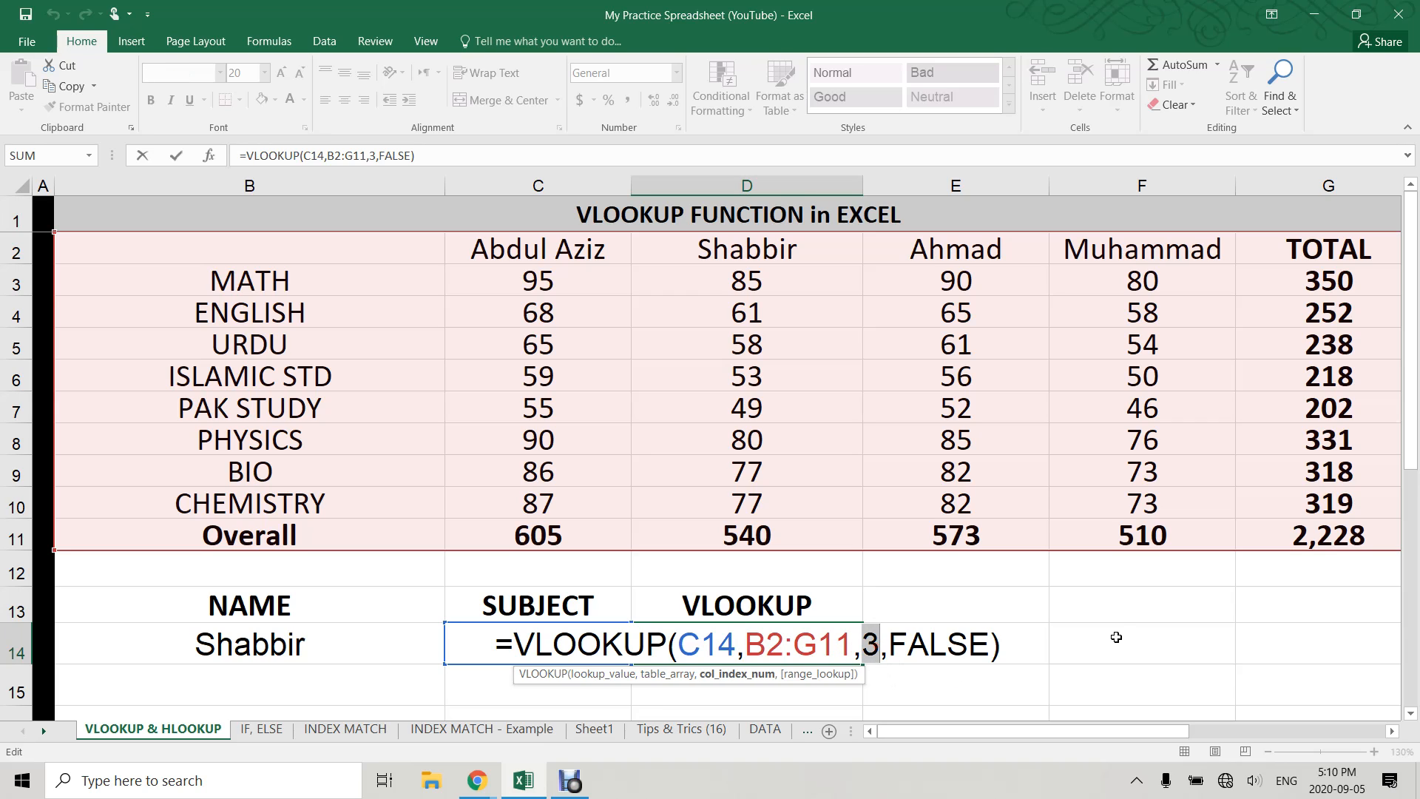
{"action": "type", "text": "4"}
{"action": "key", "text": "Return"}
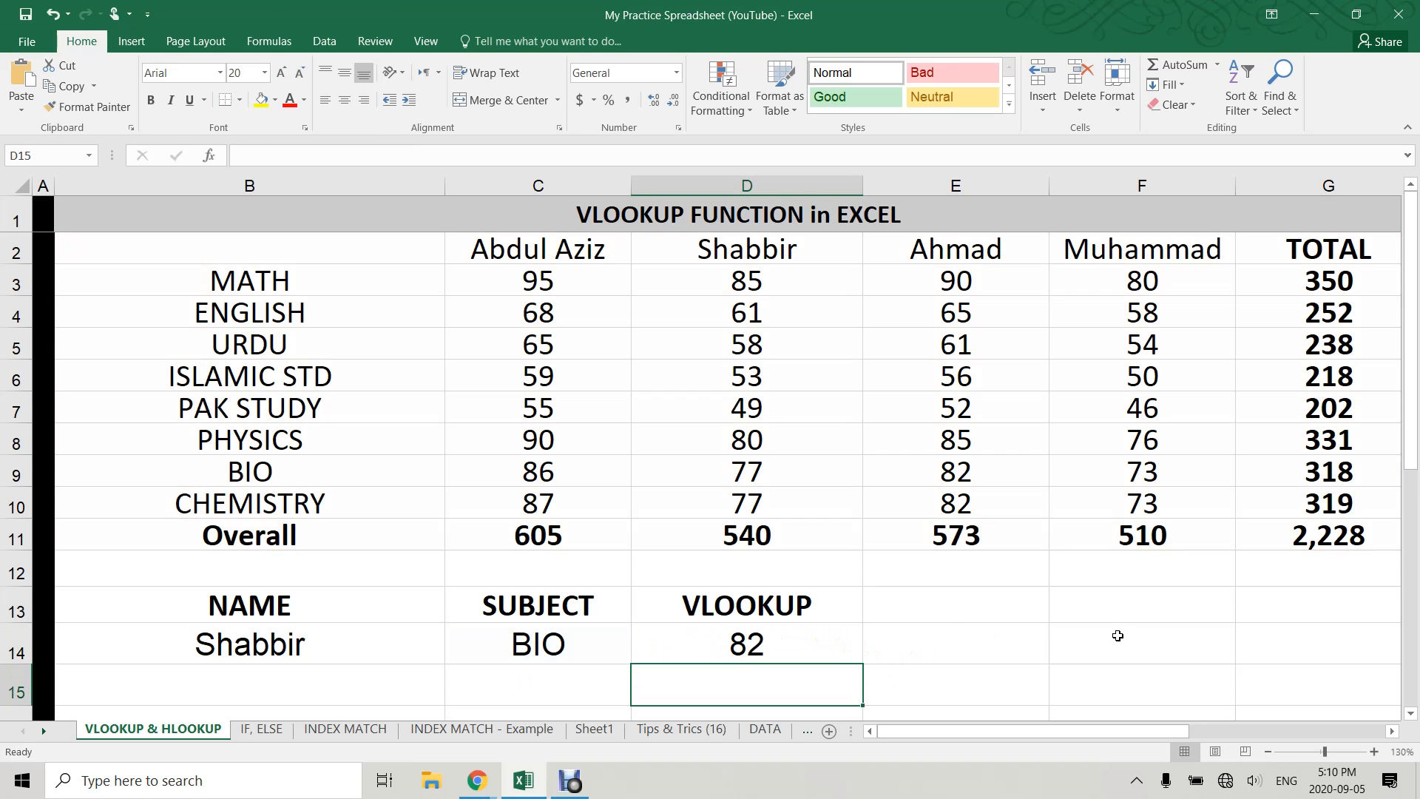
Check the new VLOOKUP result by highlighting the BIO row across to column E and E2:E9
{"action": "left_click", "coordinate": [563, 648]}
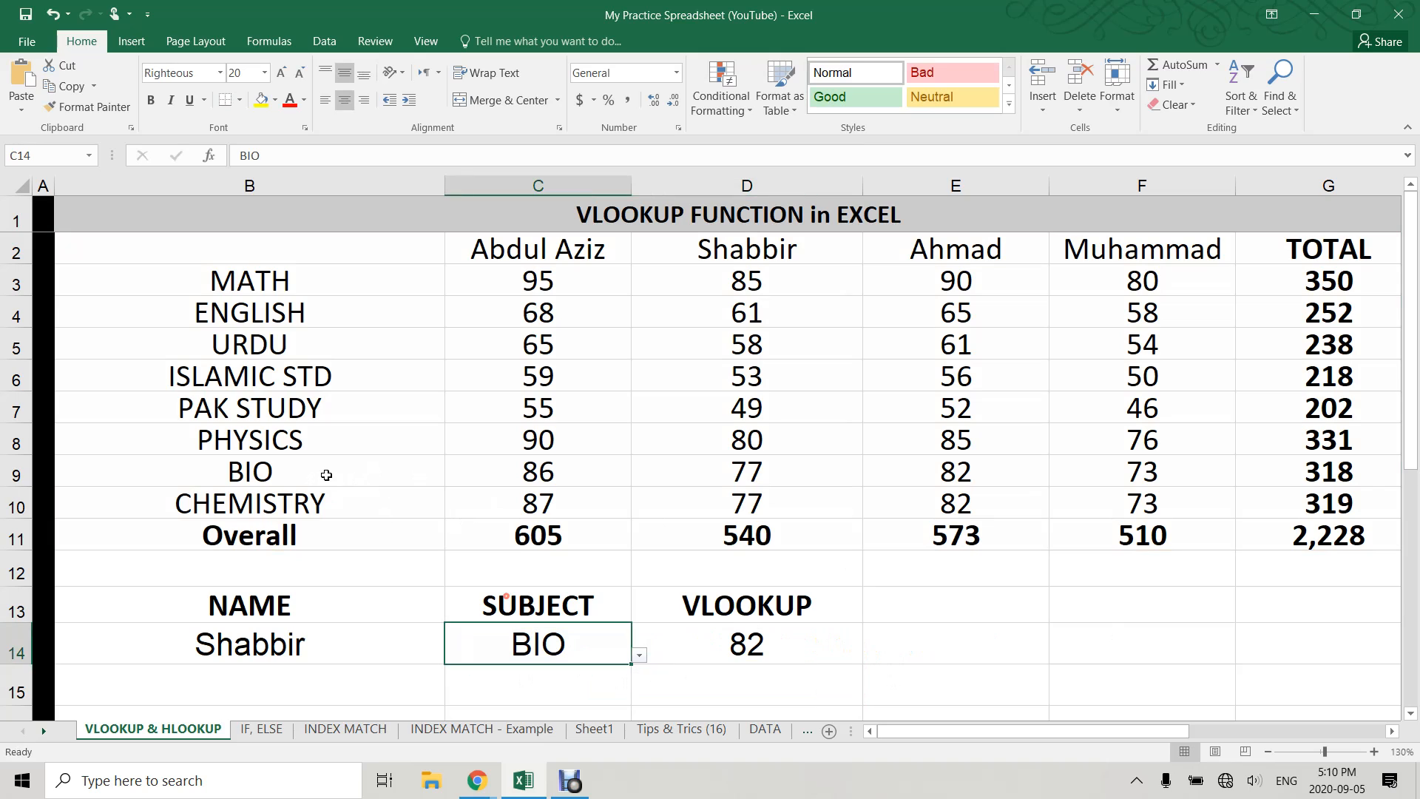
{"action": "left_click_drag", "start_coordinate": [327, 475], "coordinate": [955, 470]}
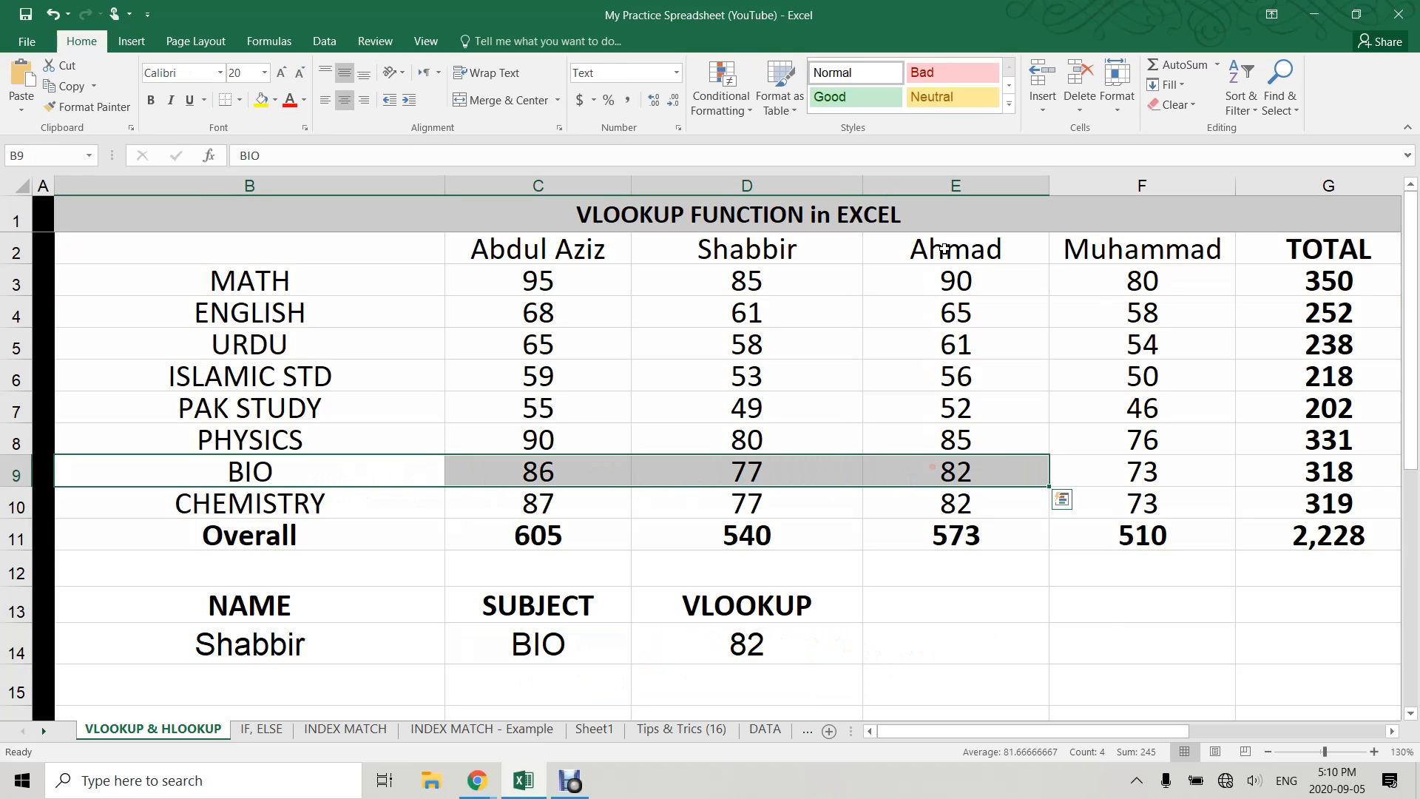
{"action": "left_click_drag", "start_coordinate": [947, 252], "coordinate": [1002, 466]}
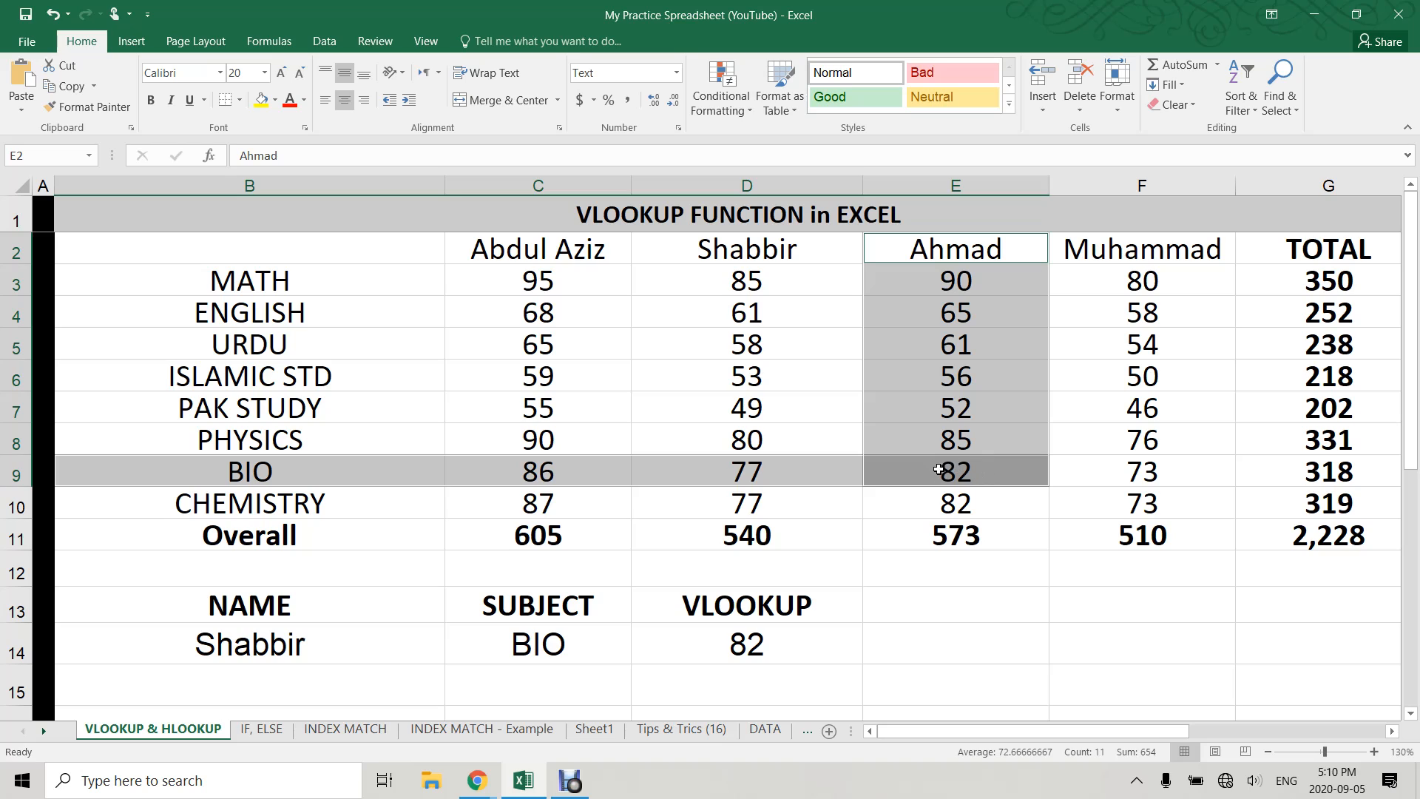
Clear the subject from C14, leaving the VLOOKUP lookup value empty
{"action": "left_click", "coordinate": [713, 633]}
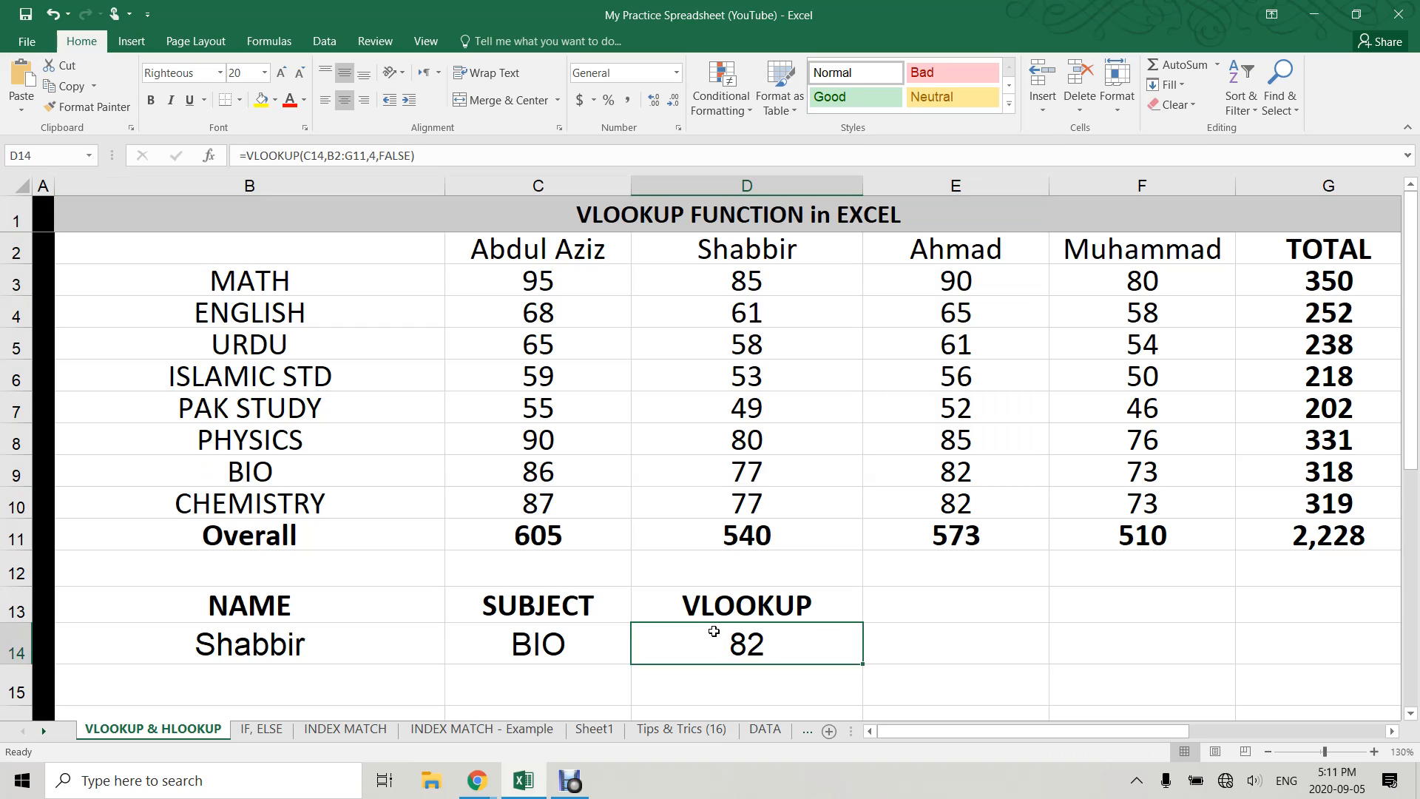
{"action": "key", "text": "Left"}
{"action": "key", "text": "Delete"}
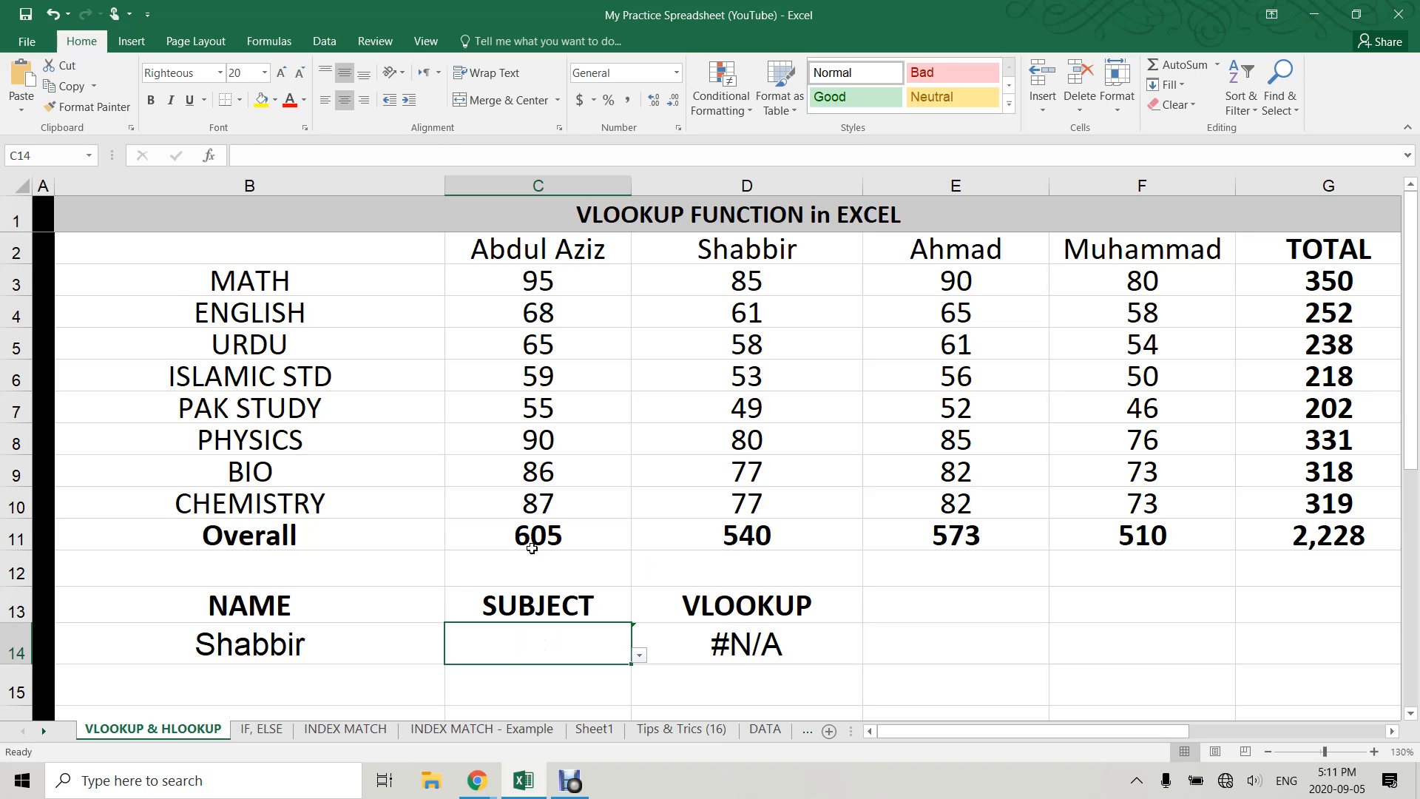
Review the marks table, delete the PAK STUDY label in B7 and undo that deletion
{"action": "left_click_drag", "start_coordinate": [248, 281], "coordinate": [1233, 481]}
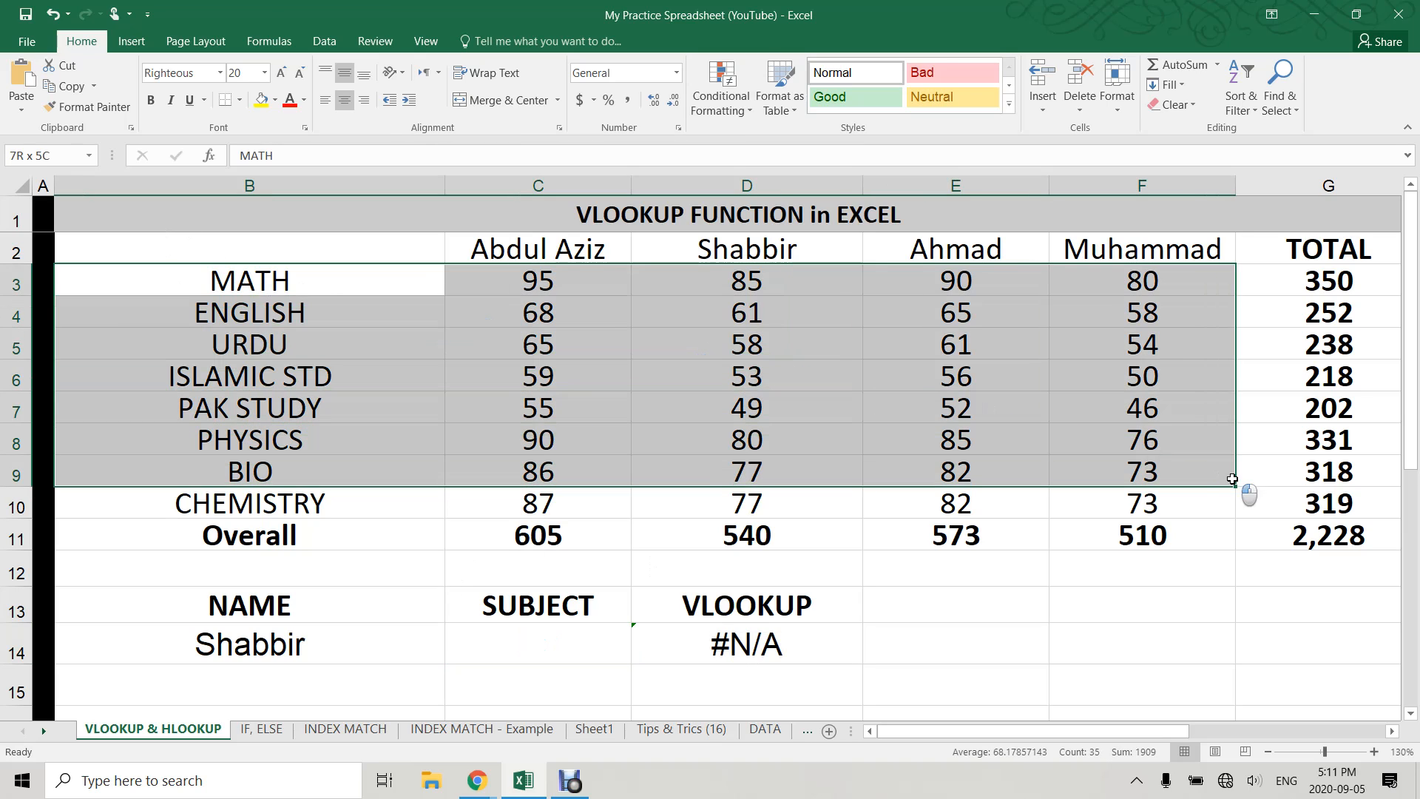
{"action": "left_click", "coordinate": [324, 409]}
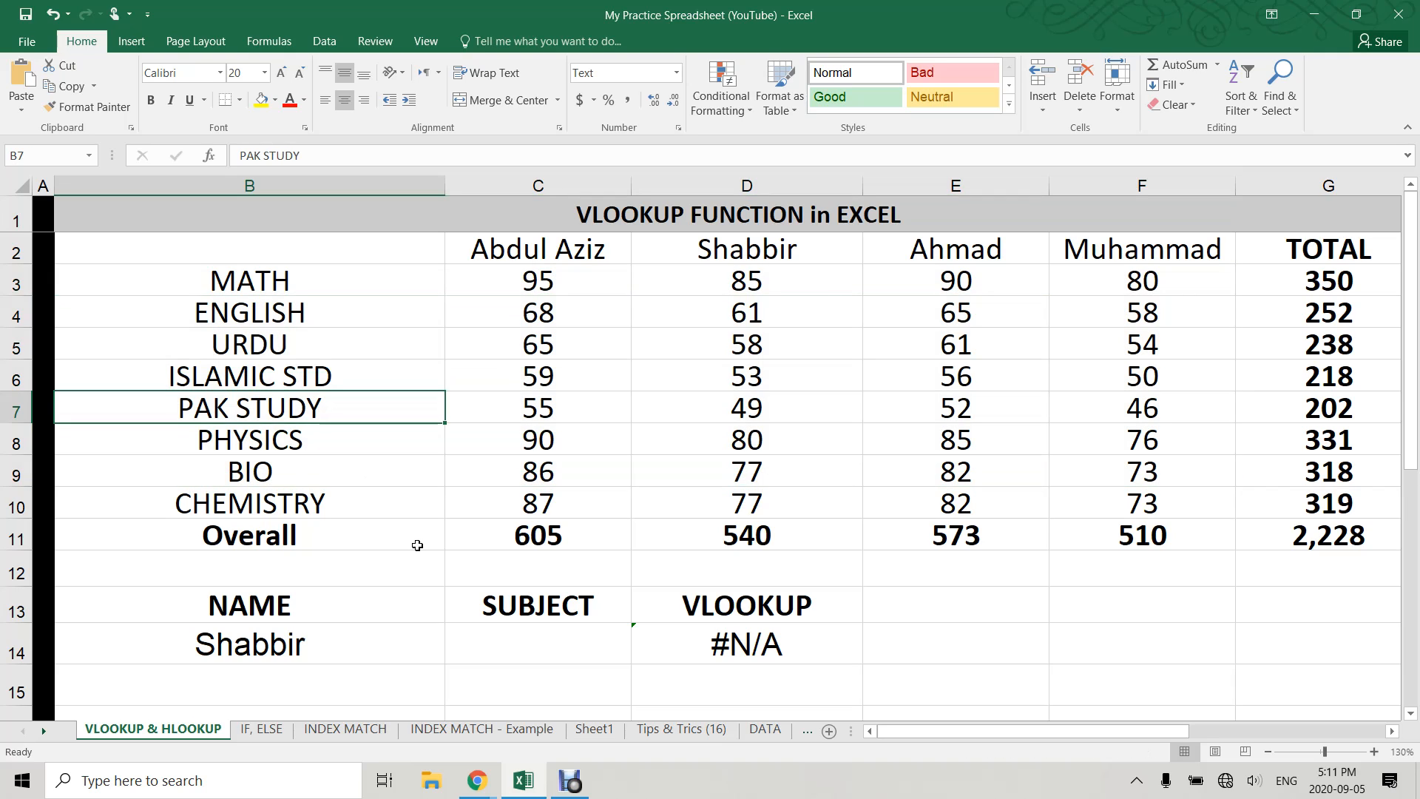
{"action": "key", "text": "Delete"}
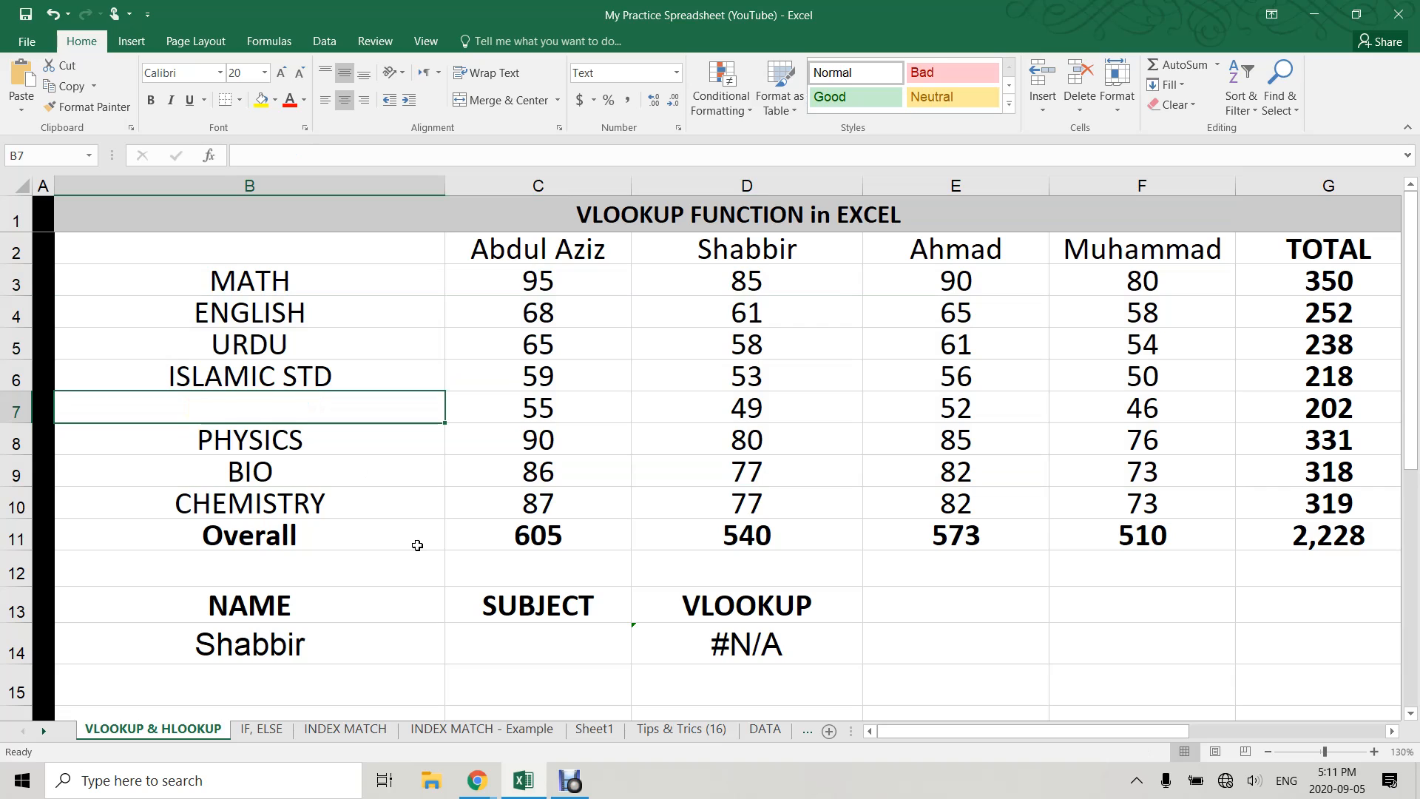
{"action": "key", "text": "ctrl+z"}
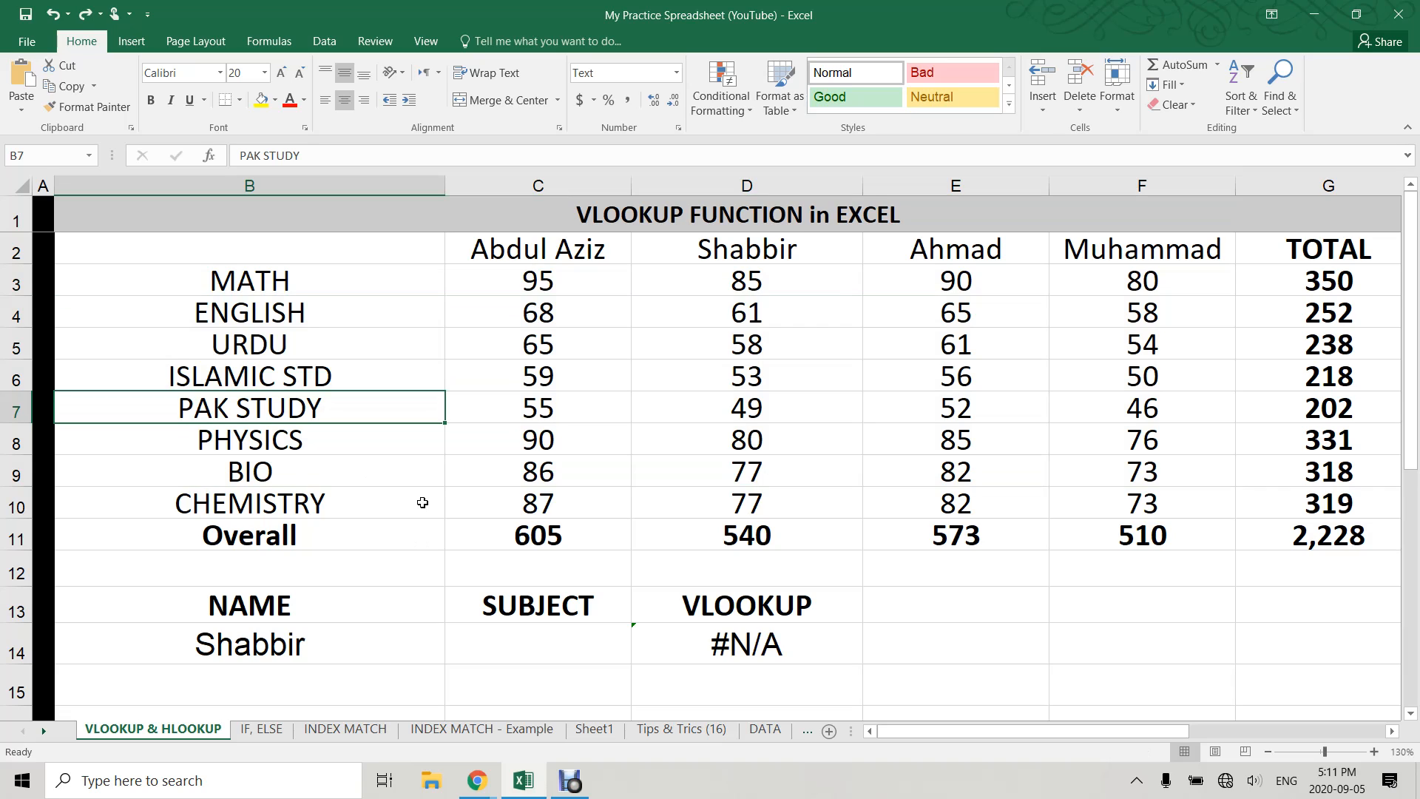
Wrap the existing VLOOKUP in D14 in an IFNA function, keeping the lookup as its value argument
{"action": "left_click", "coordinate": [750, 642]}
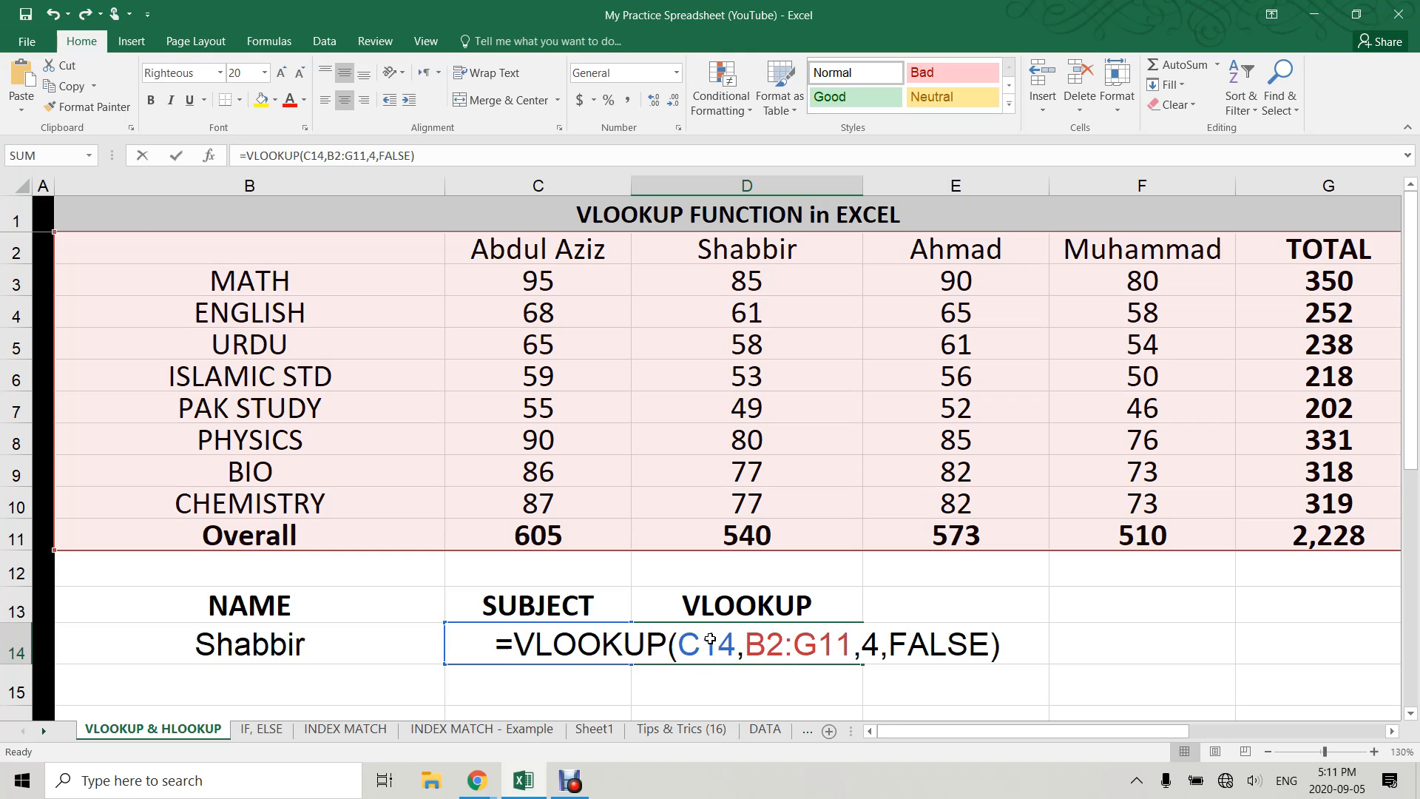
{"action": "double_click", "coordinate": [714, 641]}
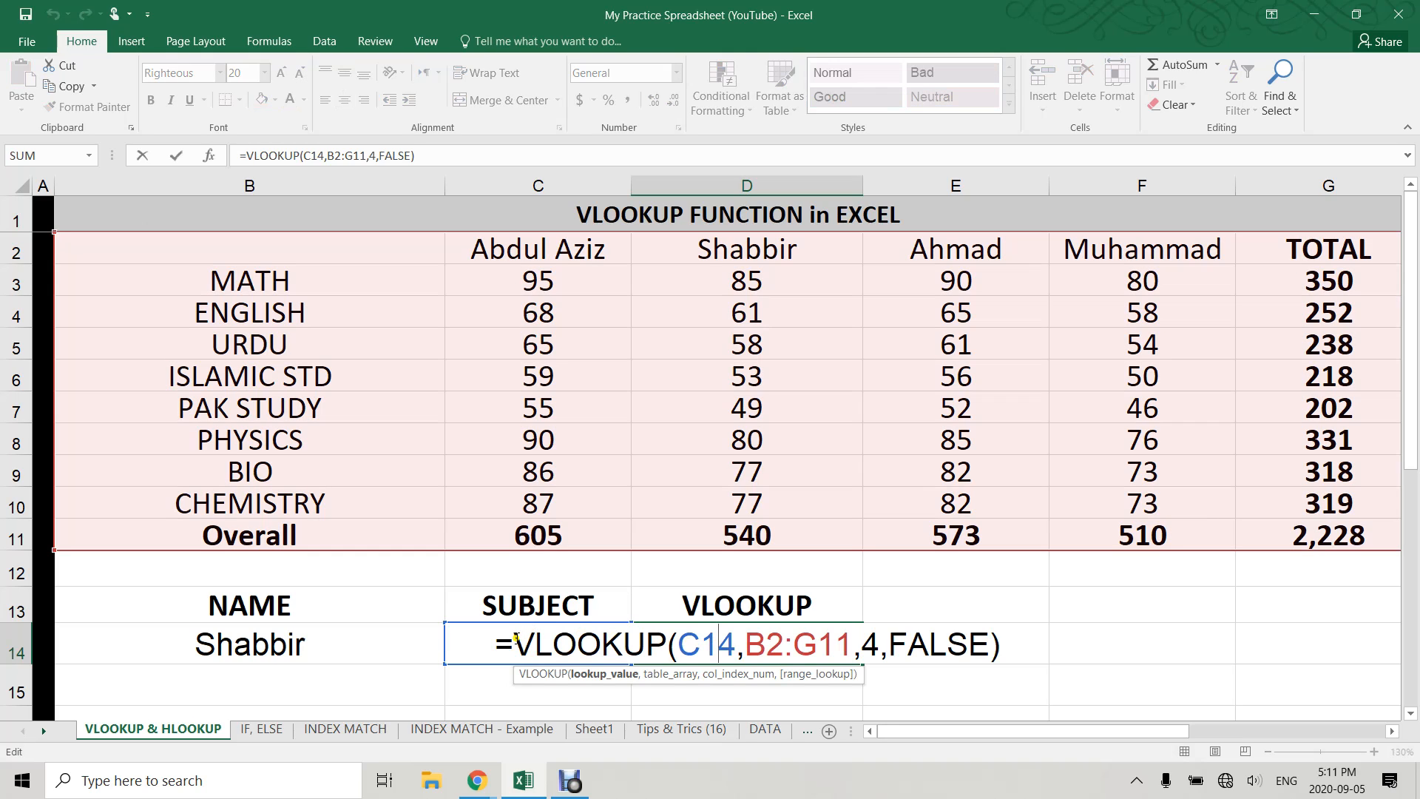
{"action": "left_click", "coordinate": [524, 634]}
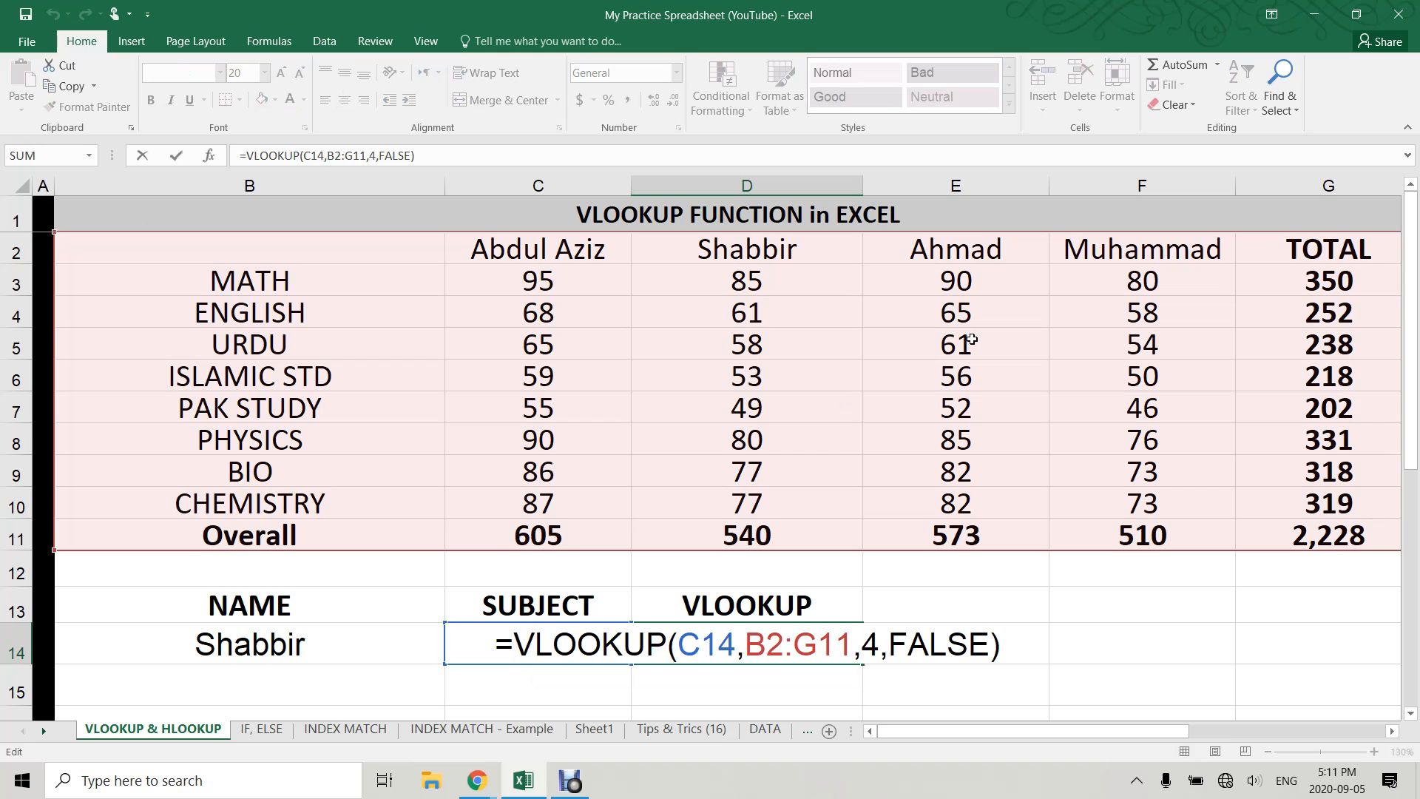
{"action": "type", "text": "ifna("}
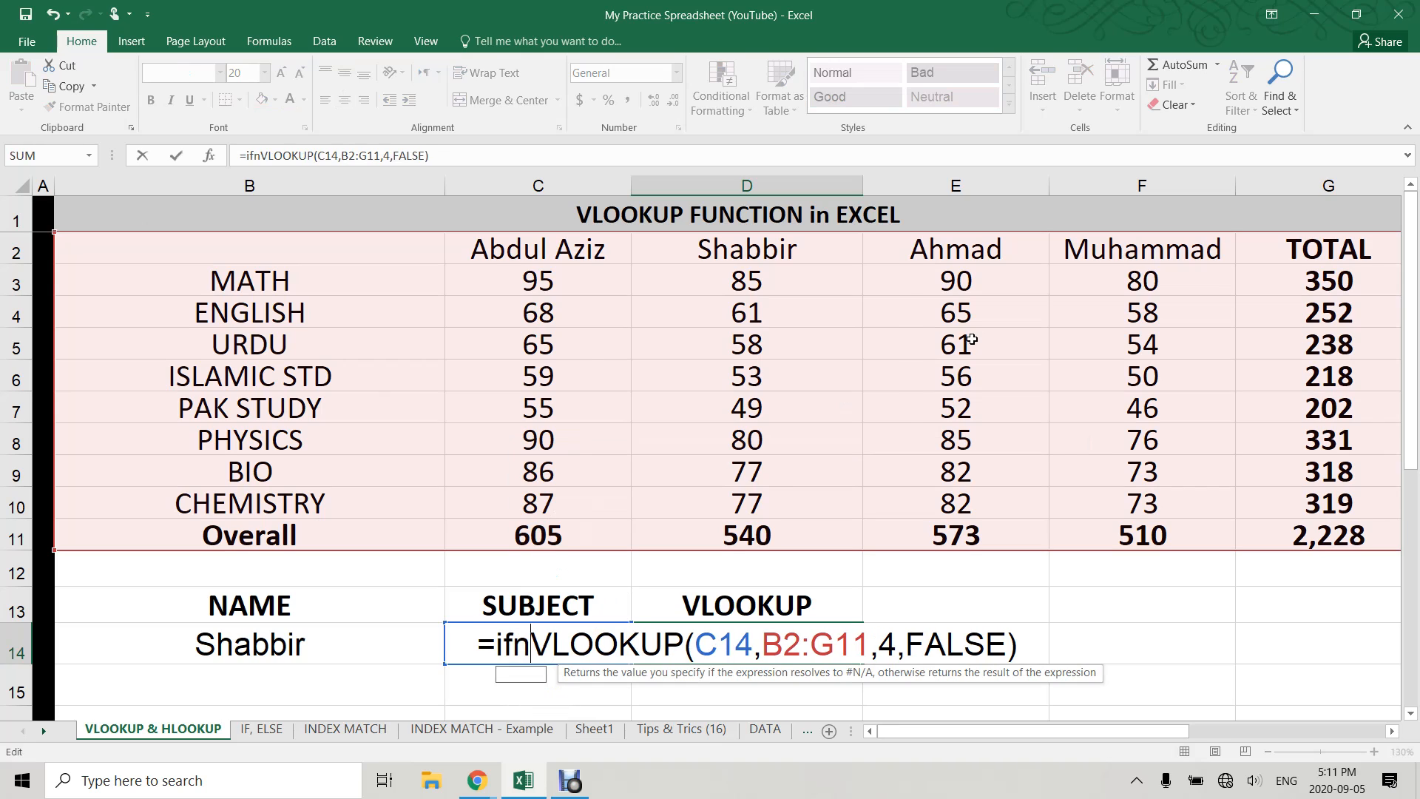
{"action": "key", "text": "Right"}
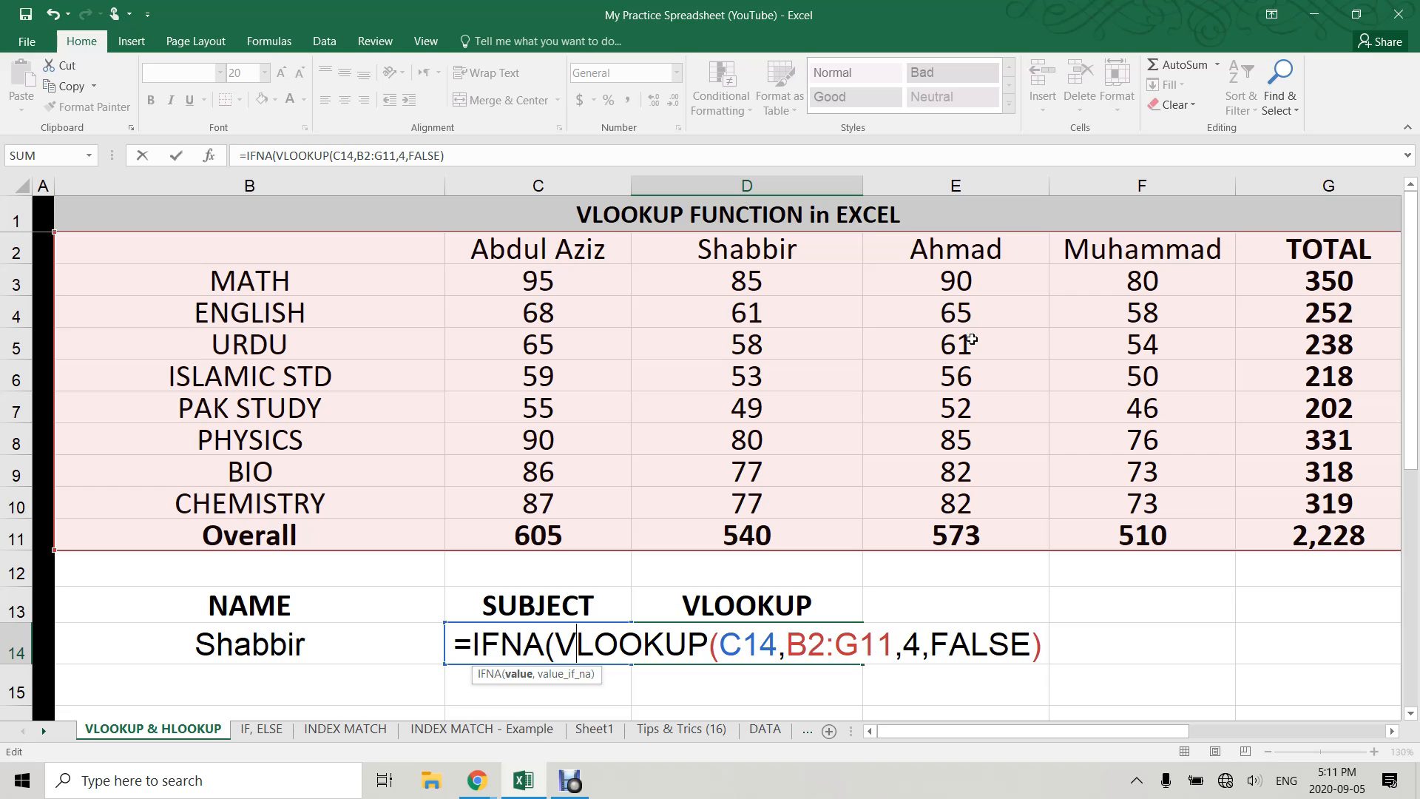
{"action": "key", "text": "Right"}
{"action": "key", "text": "Right"}
{"action": "key", "text": "Right"}
{"action": "key", "text": "Right"}
{"action": "key", "text": "Right"}
Complete the IFNA formula in D14 with "Data not found" as the value_if_na argument
{"action": "type", "text": ",\""}
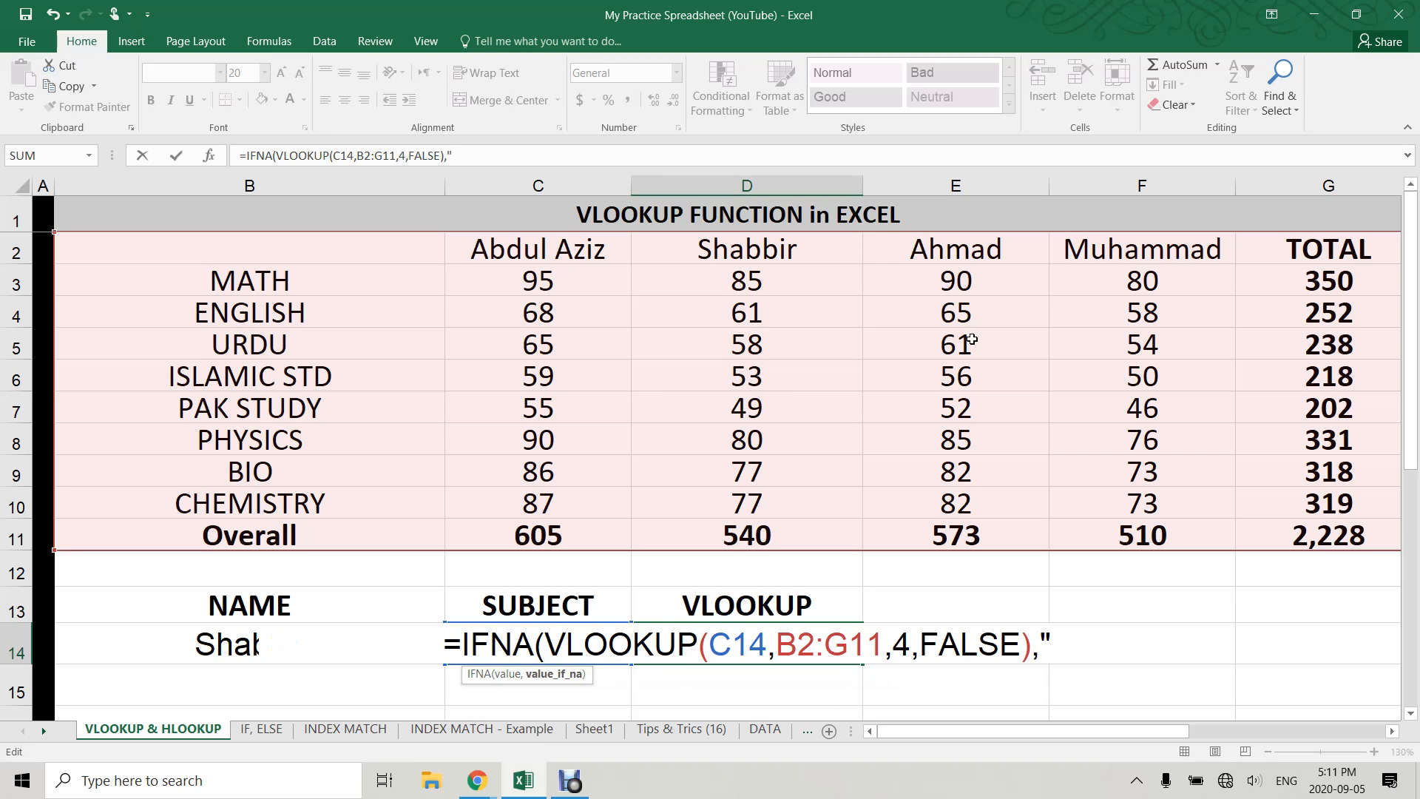
{"action": "type", "text": "Data"}
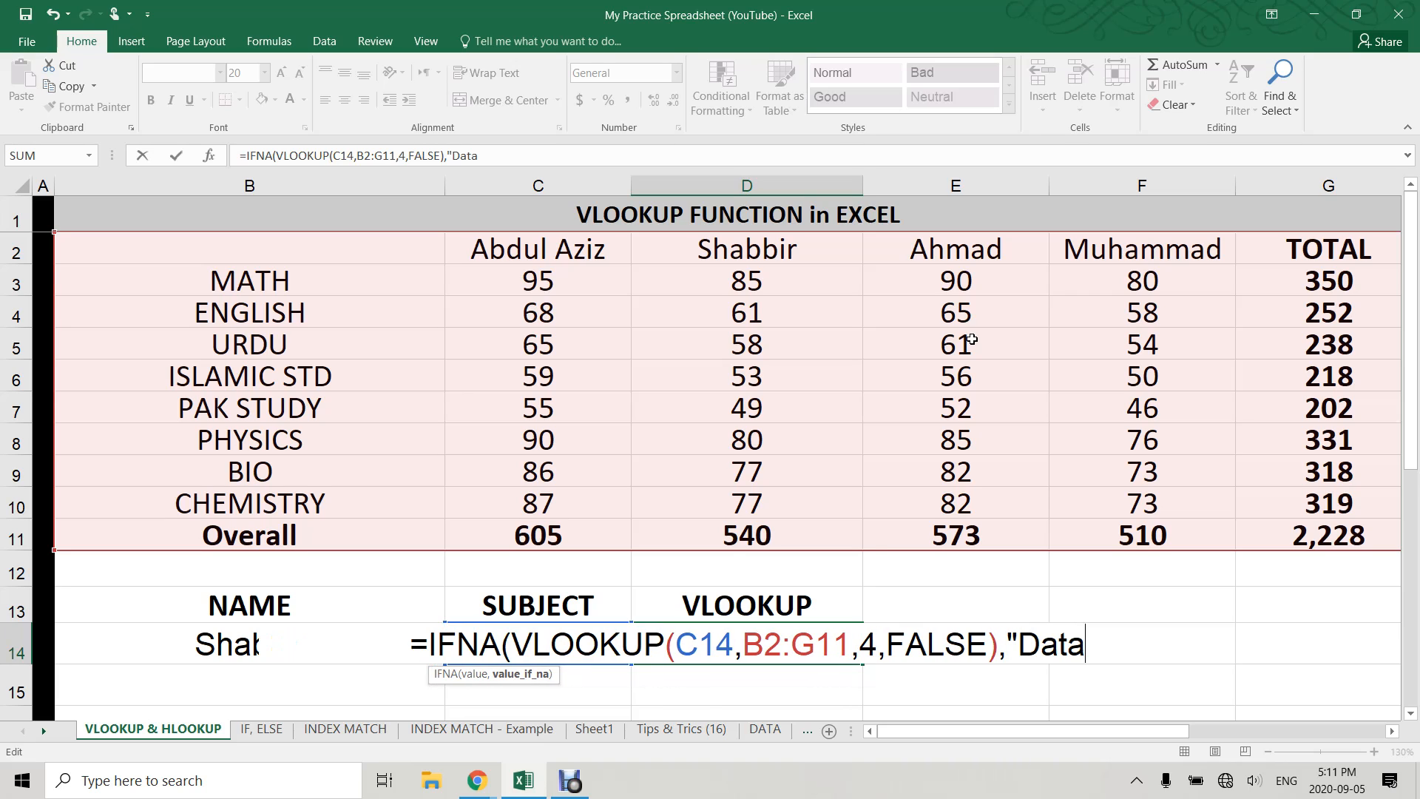
{"action": "type", "text": " not found\""}
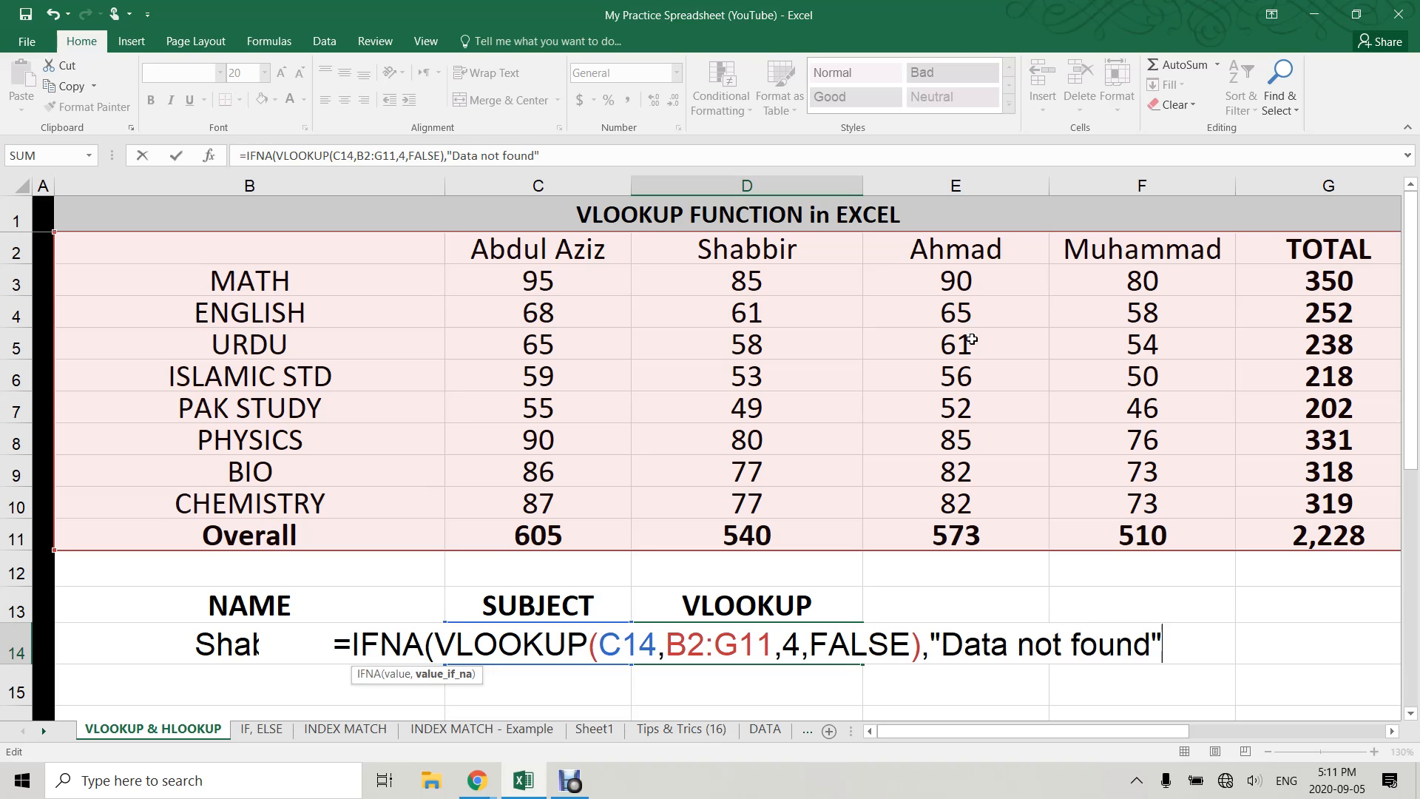
{"action": "type", "text": ")"}
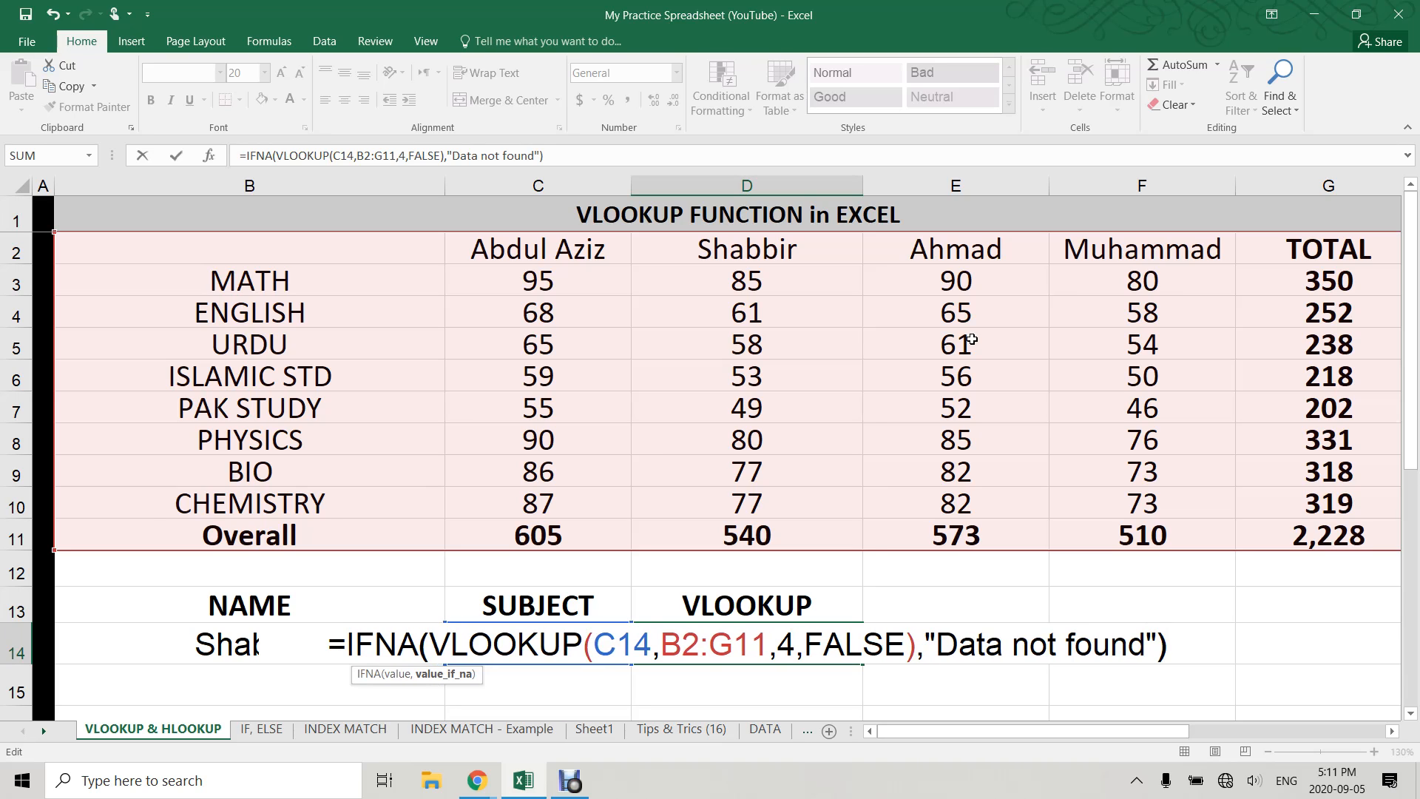
{"action": "key", "text": "Return"}
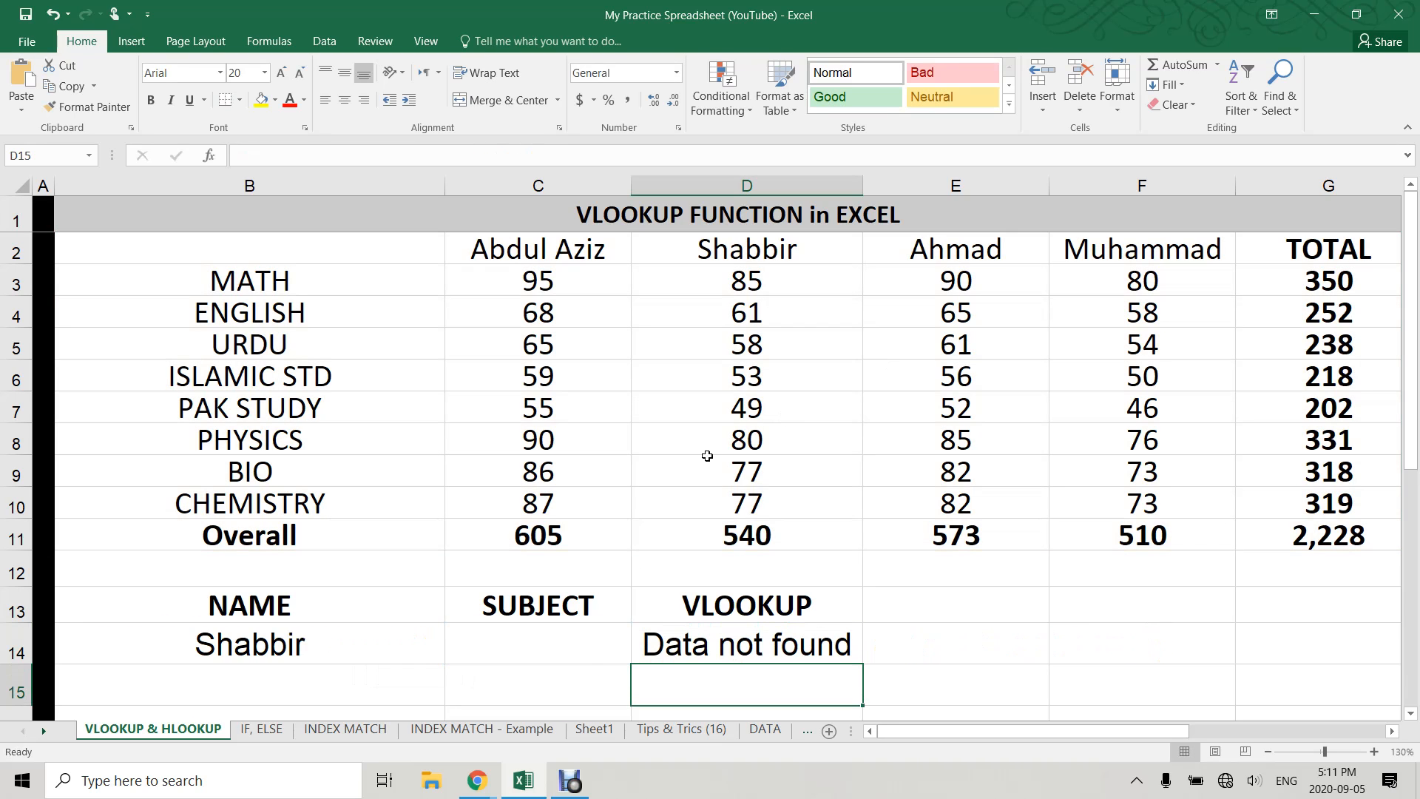
Test the IFNA formula by choosing URDU as the subject in C14 and checking D14
{"action": "left_click", "coordinate": [588, 657]}
{"action": "left_click", "coordinate": [642, 658]}
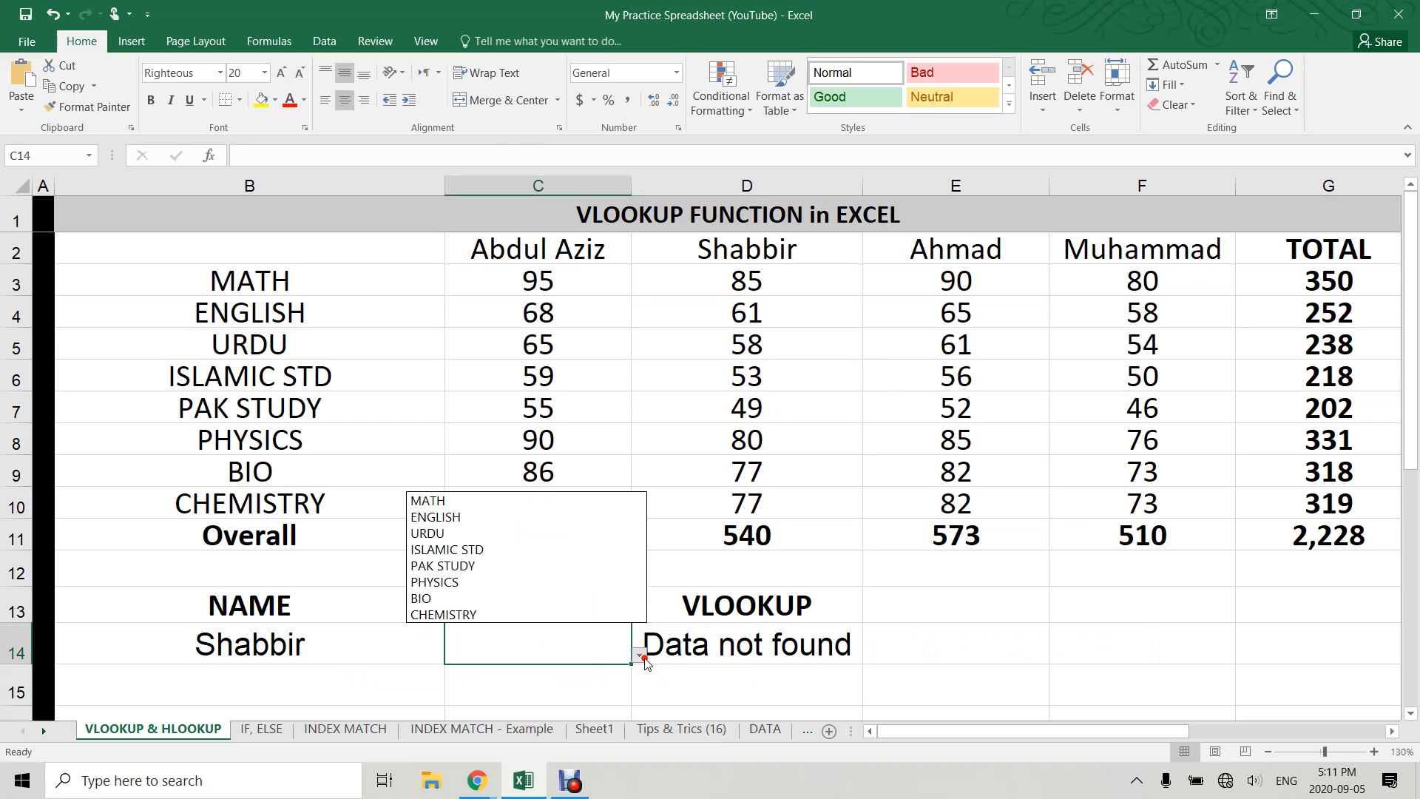
{"action": "left_click", "coordinate": [488, 534]}
{"action": "left_click", "coordinate": [753, 648]}
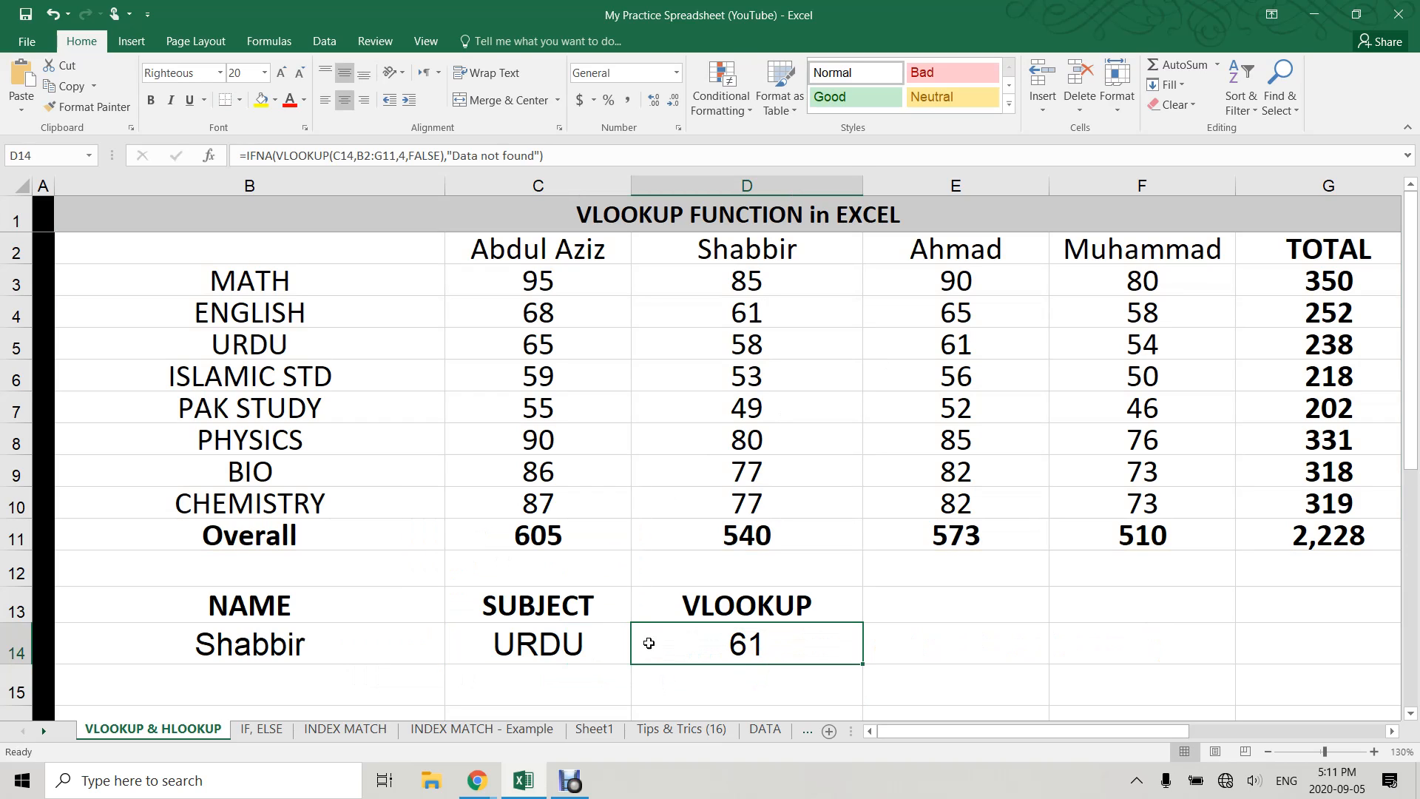
Change the subject in C14 to PHYSICS as another test of the formula and clear the cell again
{"action": "left_click", "coordinate": [586, 642]}
{"action": "left_click", "coordinate": [641, 657]}
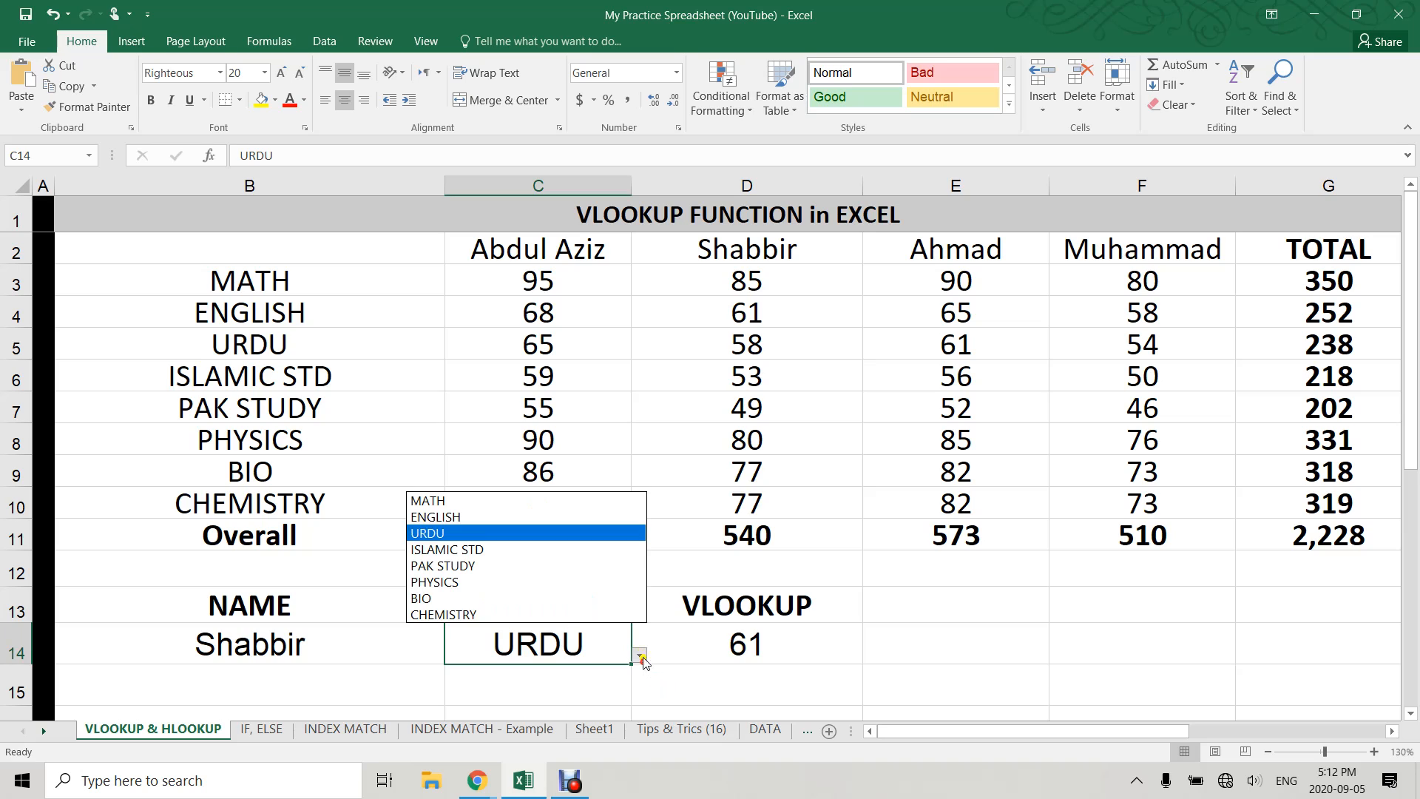
{"action": "left_click", "coordinate": [462, 581]}
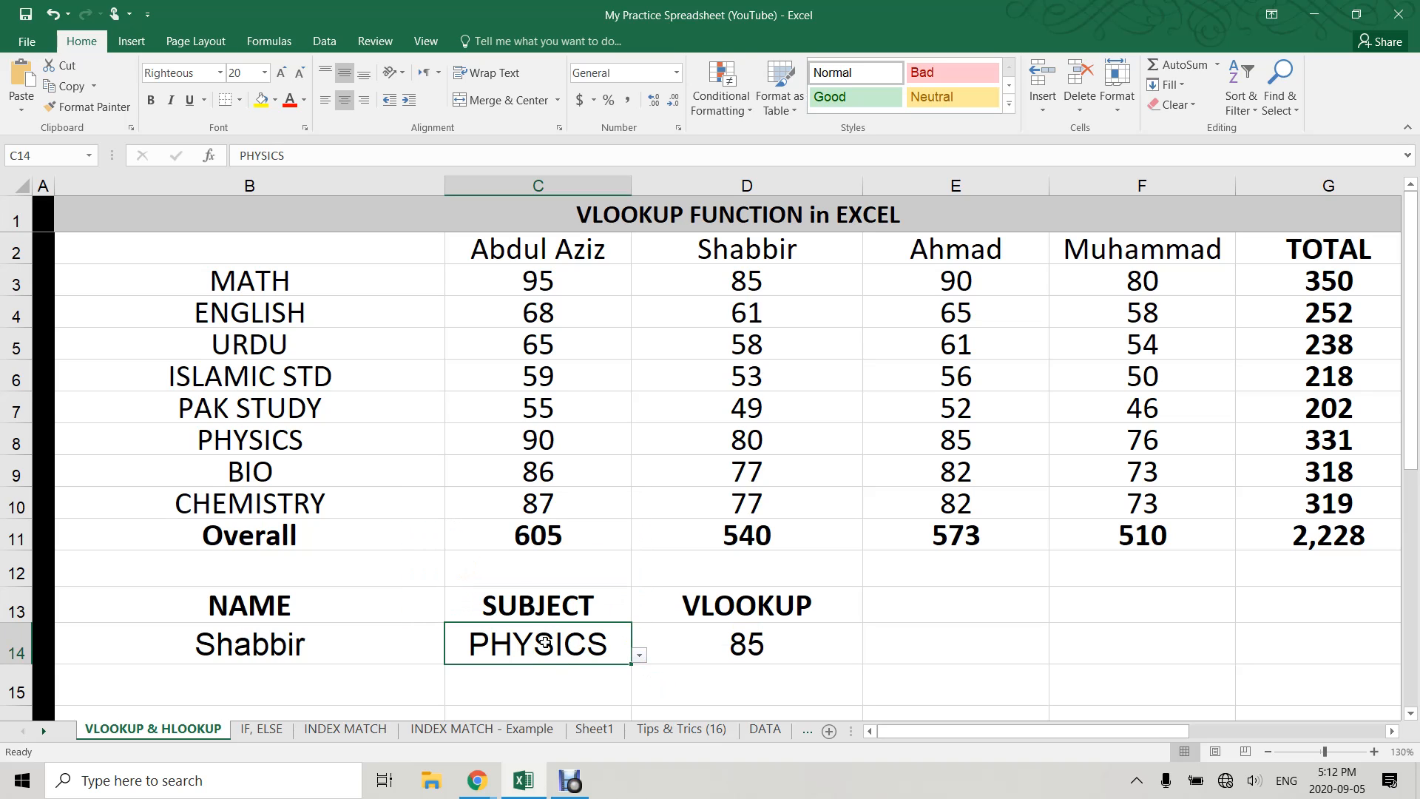
{"action": "key", "text": "Delete"}
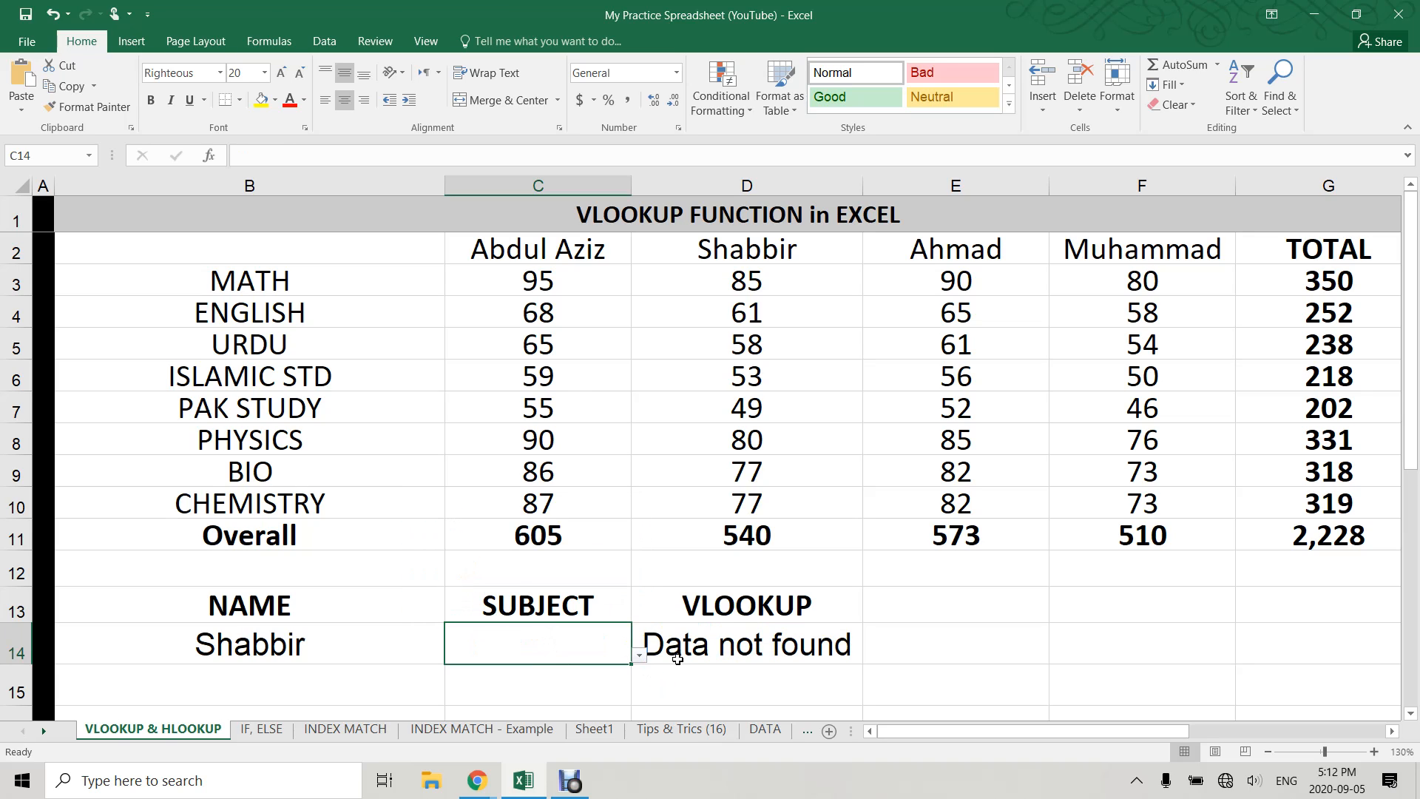
Inspect the FALSE range_lookup argument inside the D14 formula and leave the formula unchanged
{"action": "left_click", "coordinate": [709, 652]}
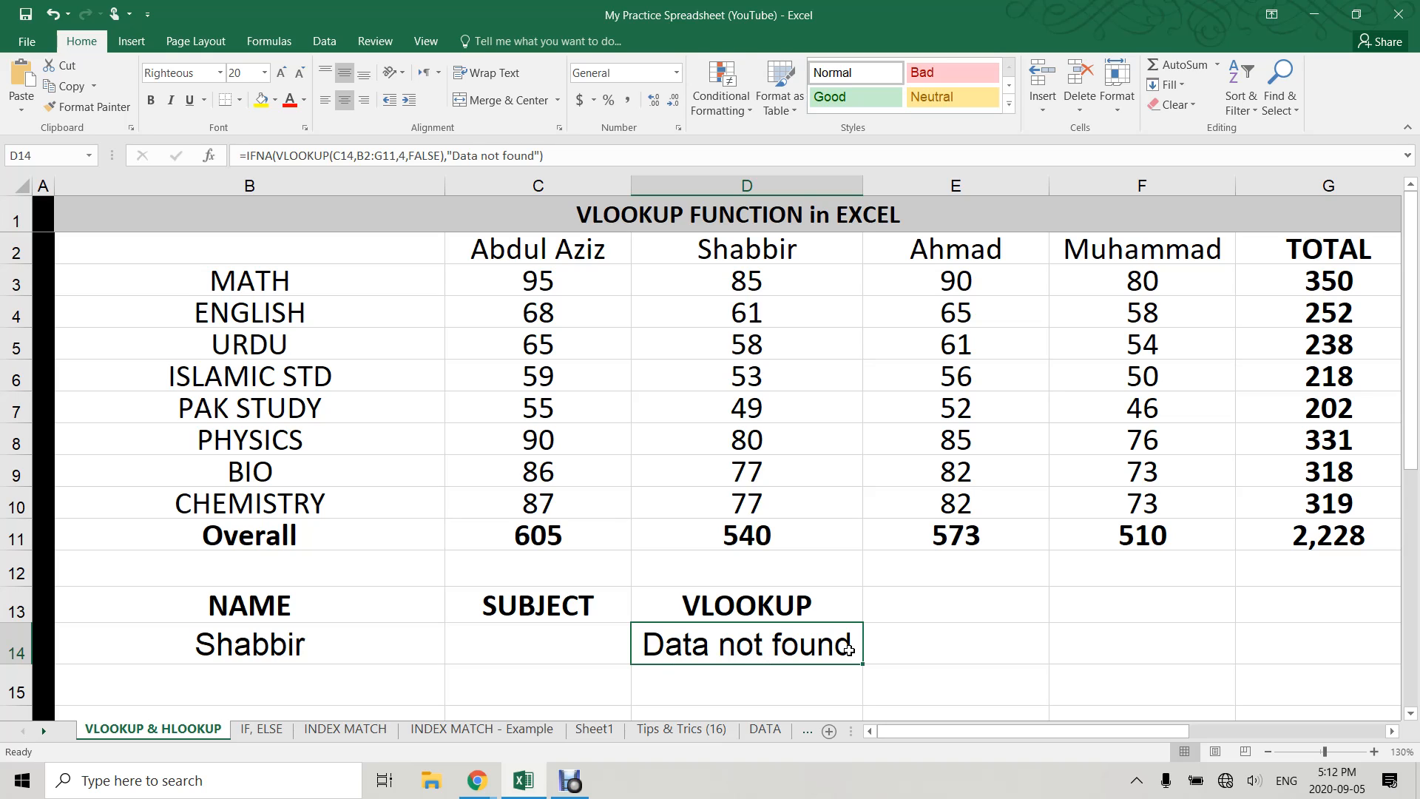
{"action": "double_click", "coordinate": [731, 644]}
{"action": "left_click_drag", "start_coordinate": [807, 644], "coordinate": [906, 644]}
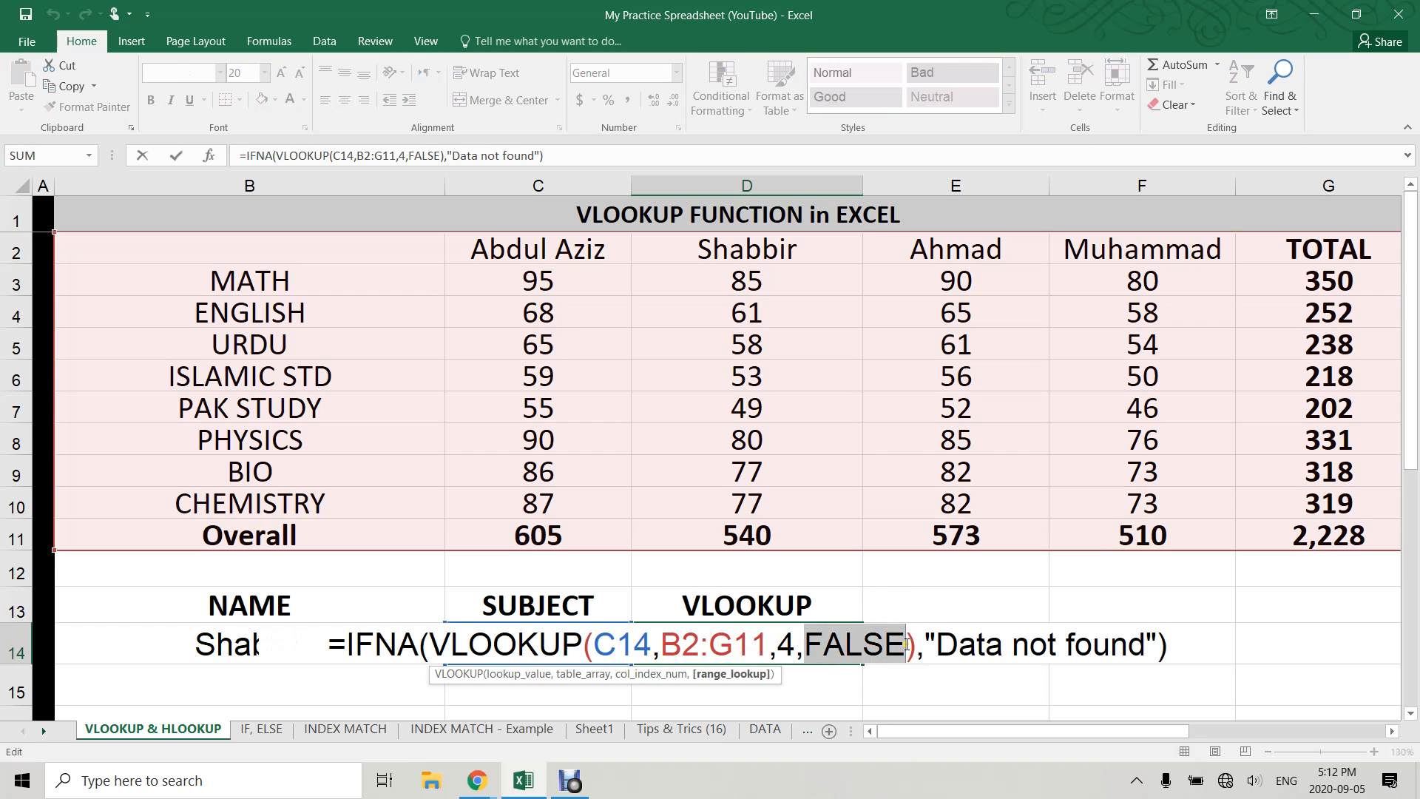
{"action": "key", "text": "Escape"}
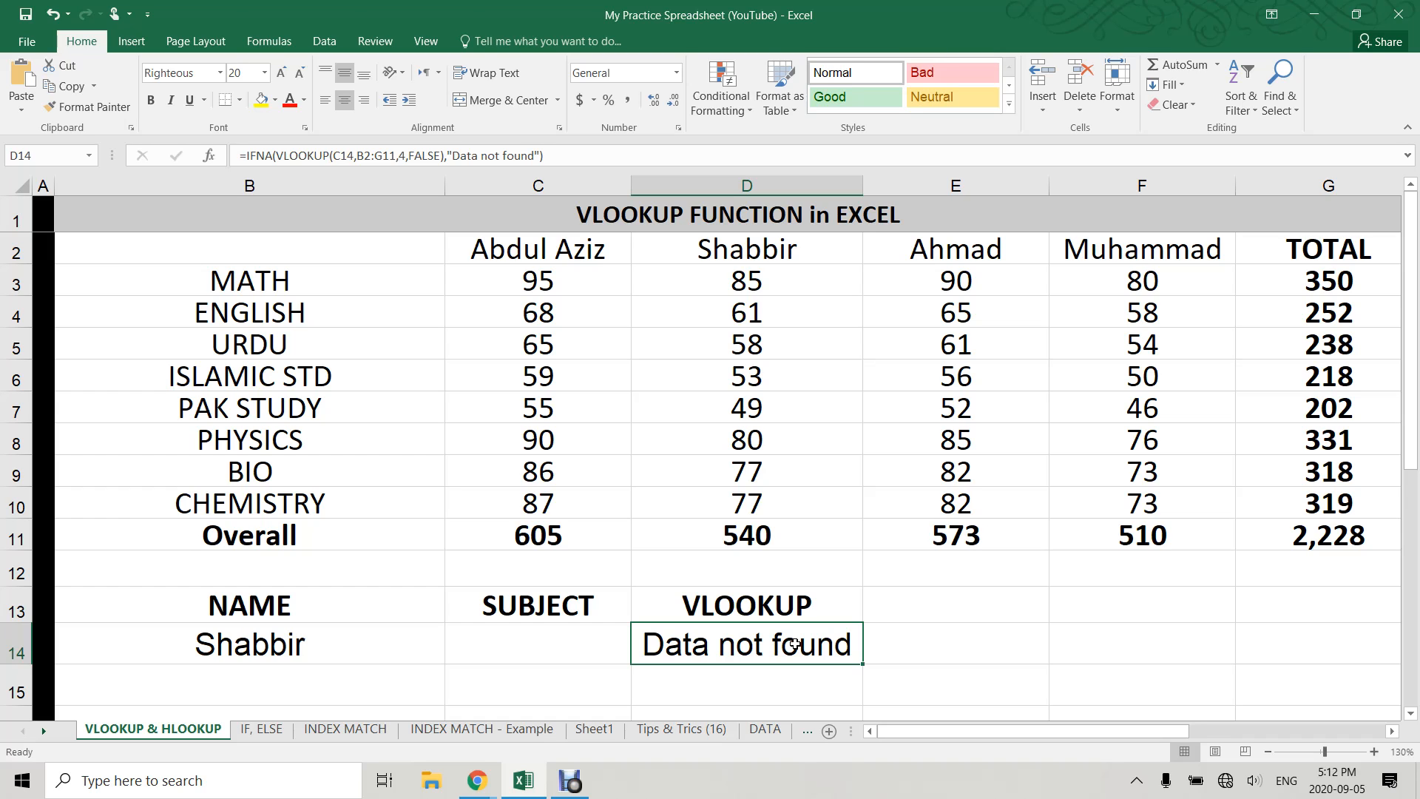
Go from the marks table to the commission table in columns I to L, at the Commission Calculation % row
{"action": "key", "text": "Right"}
{"action": "key", "text": "Right"}
{"action": "key", "text": "Right"}
{"action": "key", "text": "Right"}
{"action": "key", "text": "Right"}
{"action": "key", "text": "Right"}
{"action": "key", "text": "Right"}
{"action": "key", "text": "Right"}
{"action": "key", "text": "Right"}
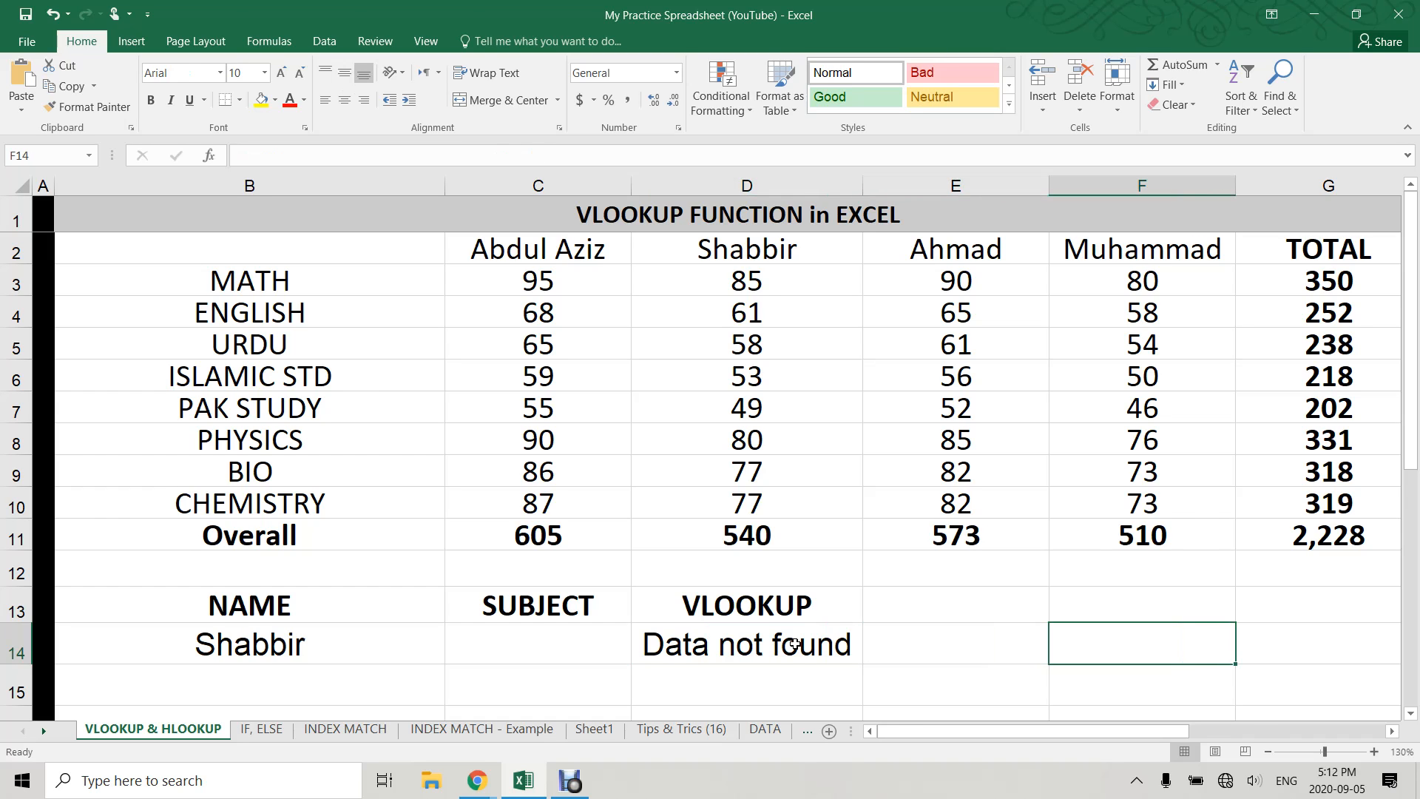
{"action": "key", "text": "Right"}
{"action": "key", "text": "Right"}
{"action": "key", "text": "Right"}
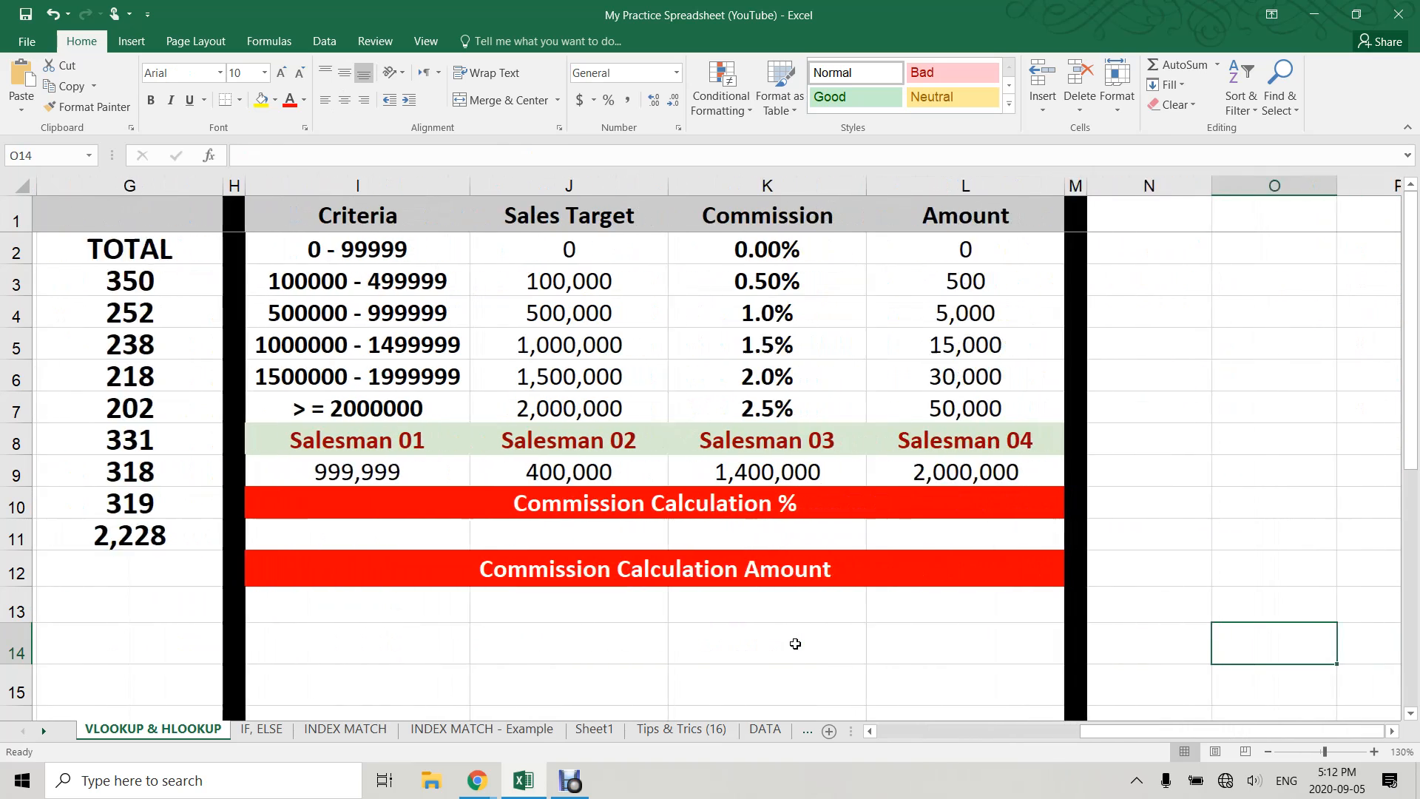
{"action": "key", "text": "Left"}
{"action": "key", "text": "Left"}
{"action": "key", "text": "Left"}
{"action": "key", "text": "Left"}
{"action": "key", "text": "Left"}
{"action": "key", "text": "Left"}
{"action": "key", "text": "Left"}
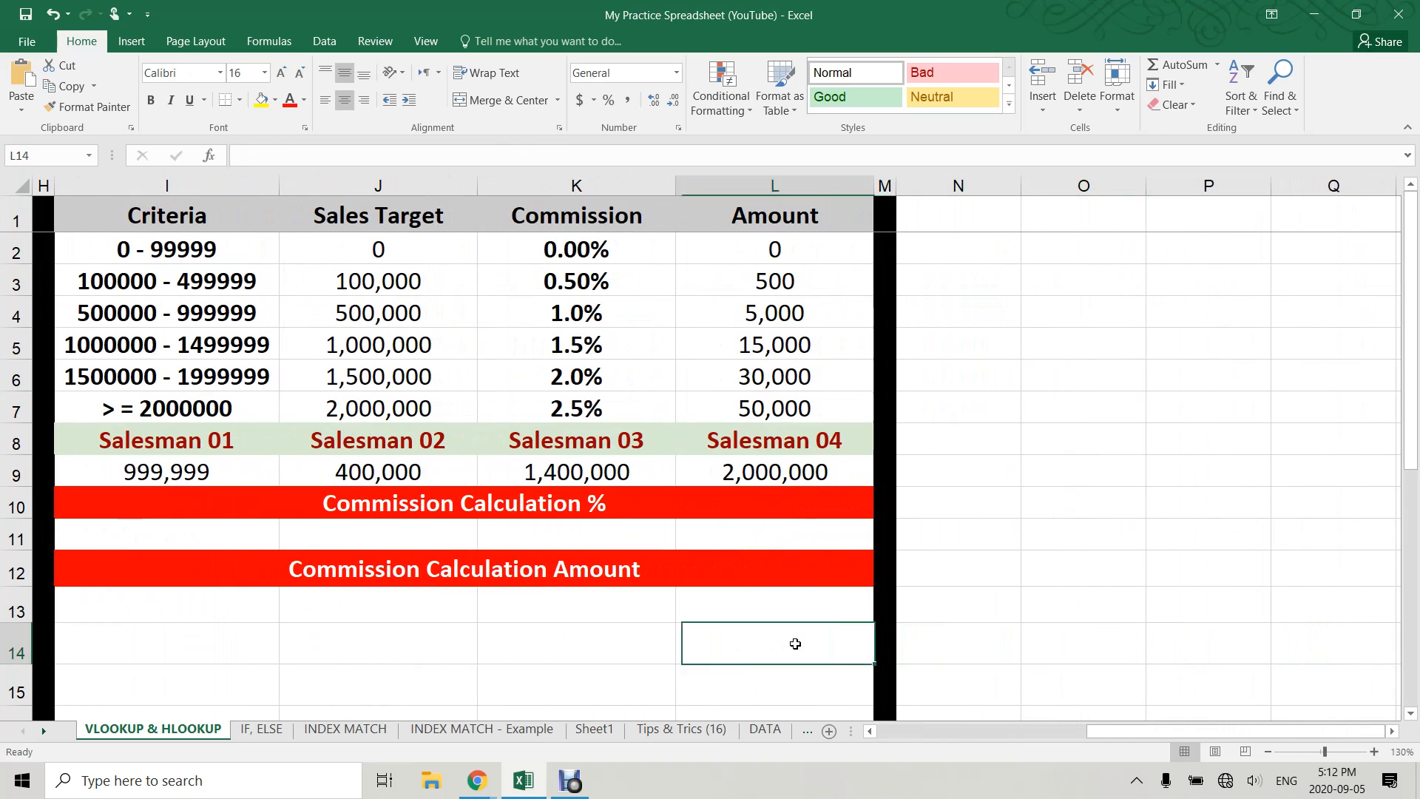
{"action": "key", "text": "Up"}
{"action": "key", "text": "Up"}
{"action": "key", "text": "Up"}
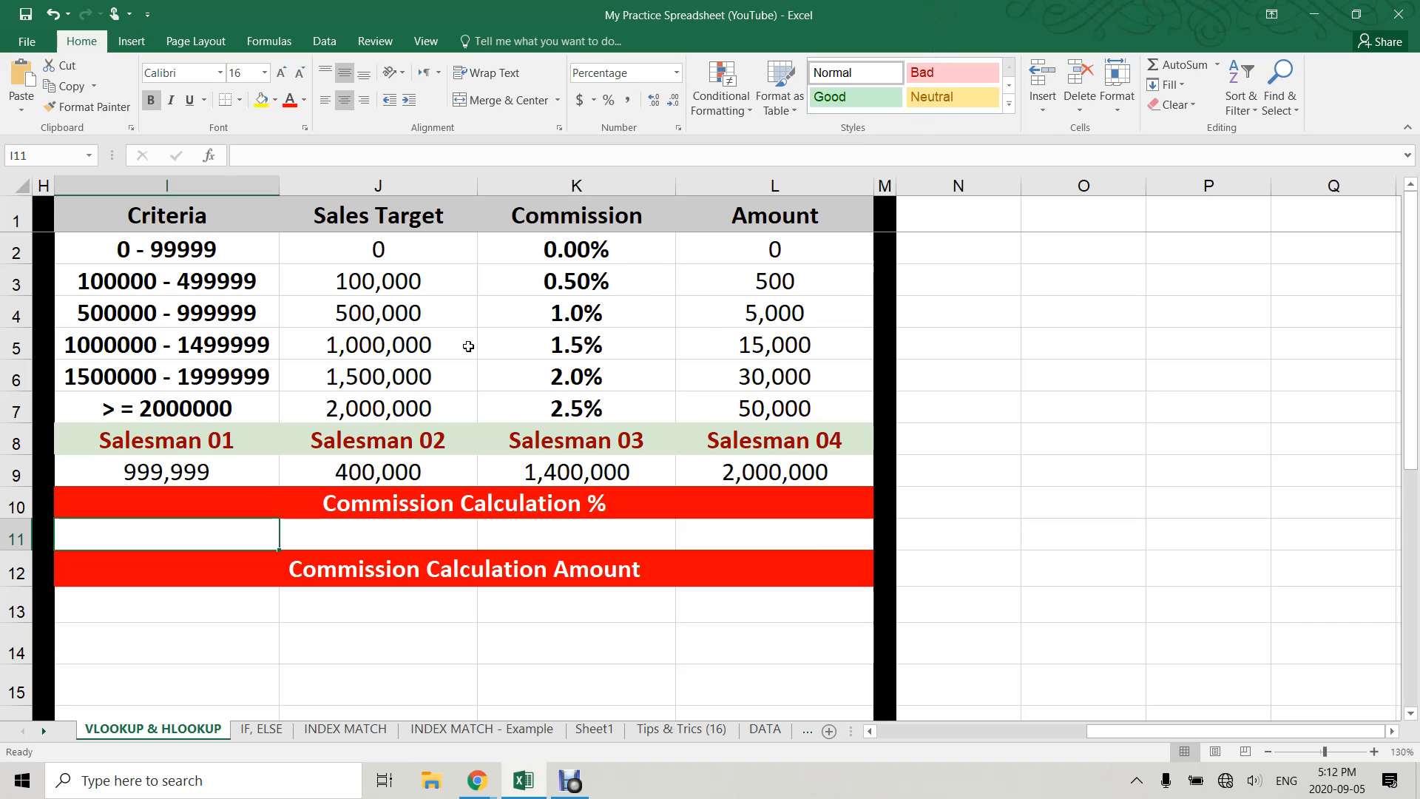
Examine the first two commission slabs by highlighting their sales targets and commission rates in J2:K3
{"action": "left_click", "coordinate": [425, 253]}
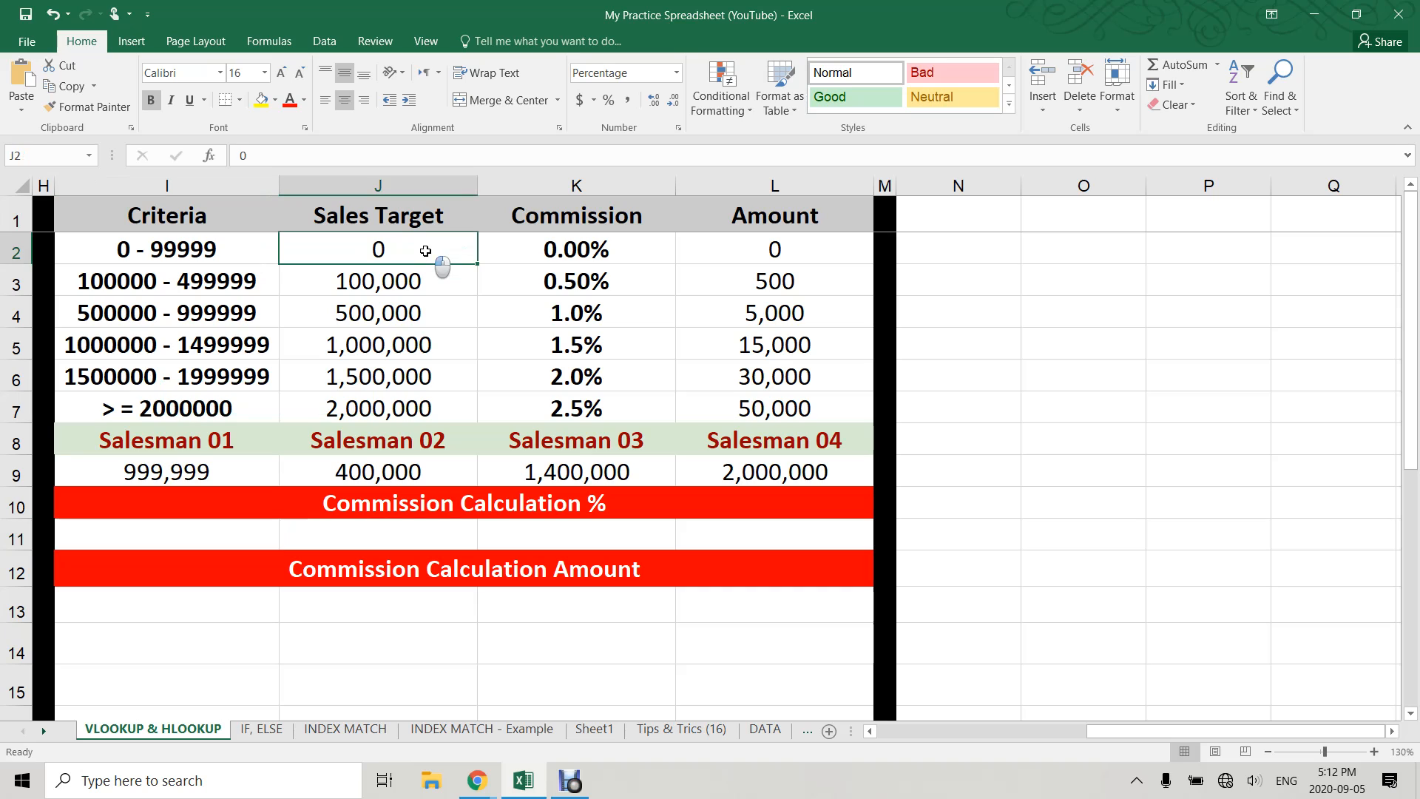
{"action": "left_click_drag", "start_coordinate": [426, 253], "coordinate": [426, 271]}
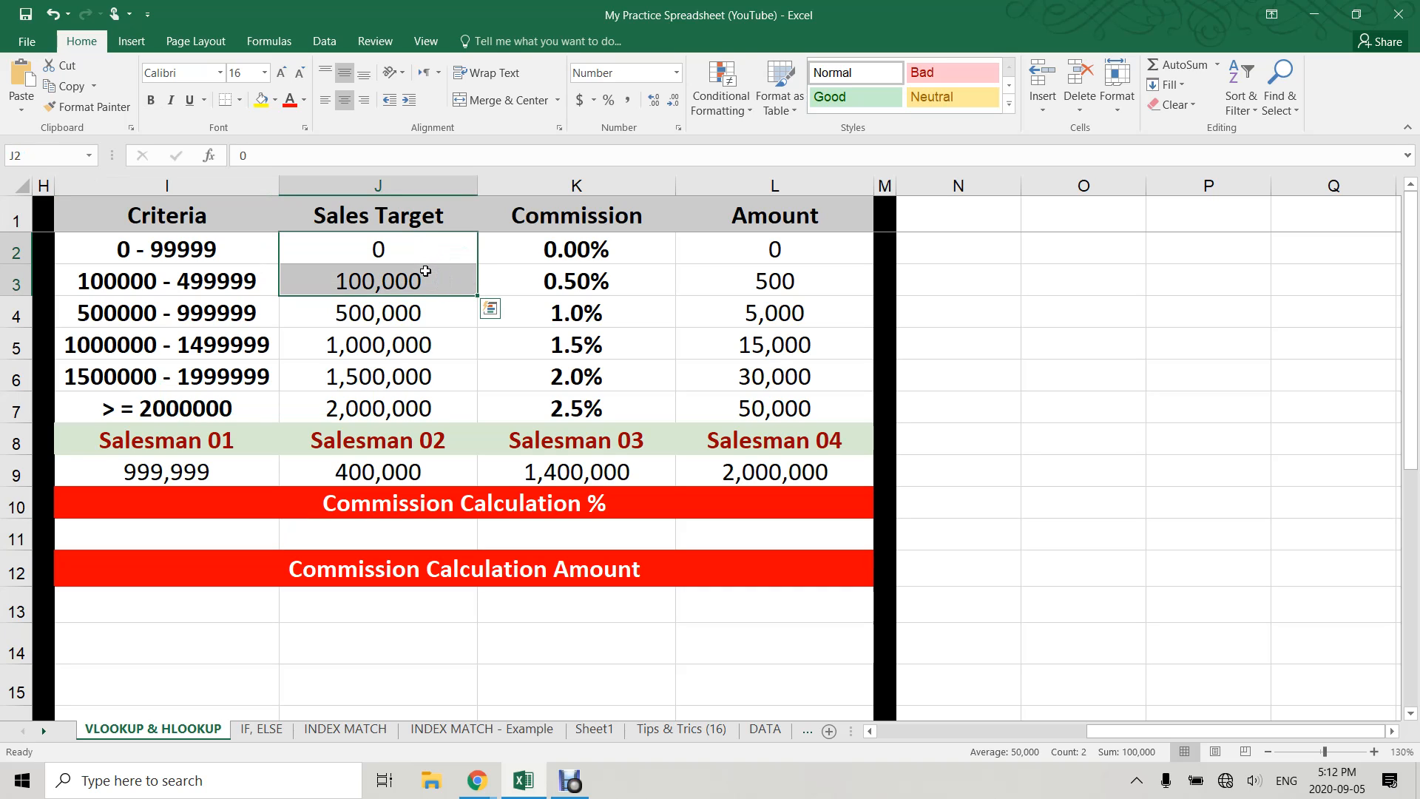
{"action": "left_click", "coordinate": [599, 256]}
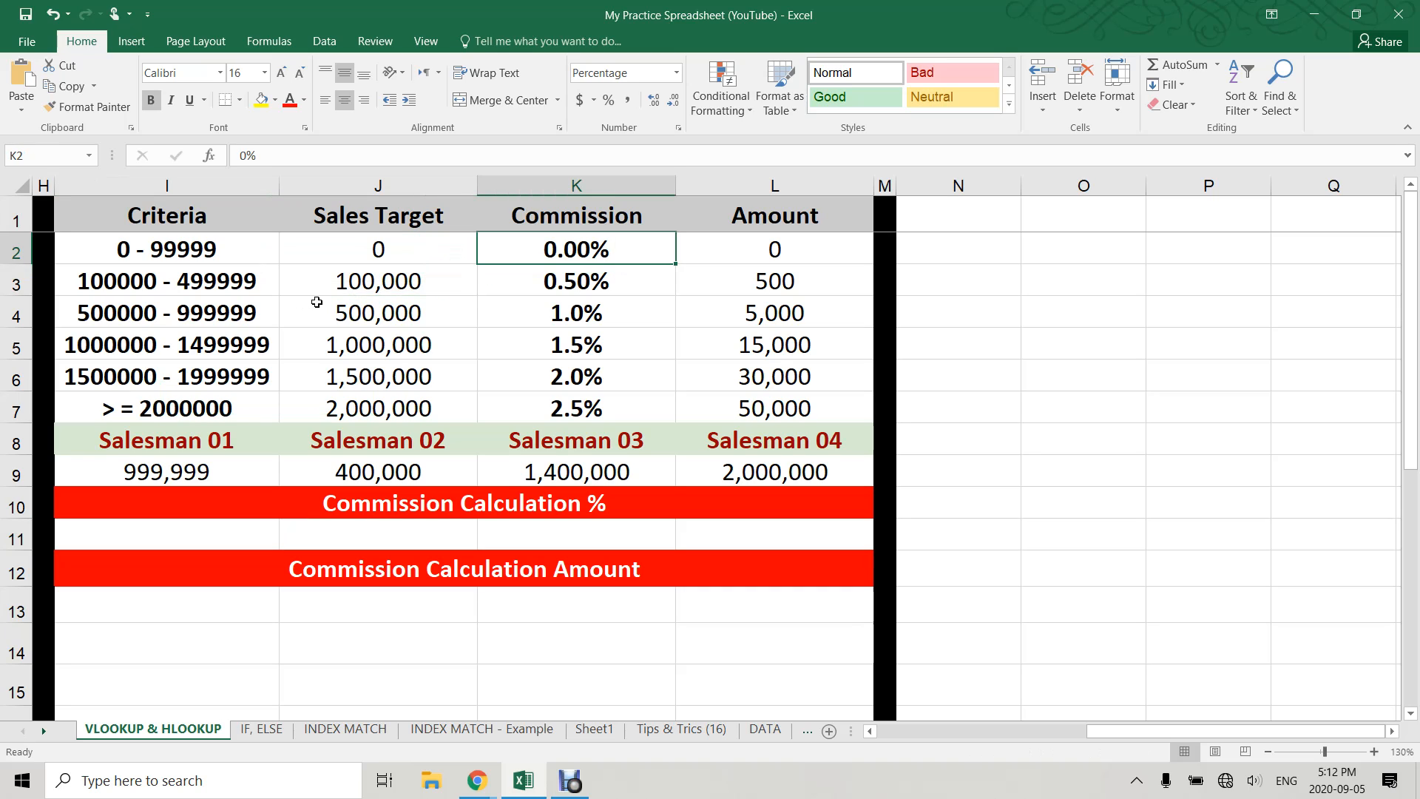
{"action": "mouse_move", "coordinate": [426, 255]}
{"action": "left_mouse_down"}
{"action": "mouse_move", "coordinate": [441, 265]}
{"action": "mouse_move", "coordinate": [444, 317]}
{"action": "mouse_move", "coordinate": [417, 282]}
{"action": "left_mouse_up"}
{"action": "left_click_drag", "start_coordinate": [455, 251], "coordinate": [521, 250]}
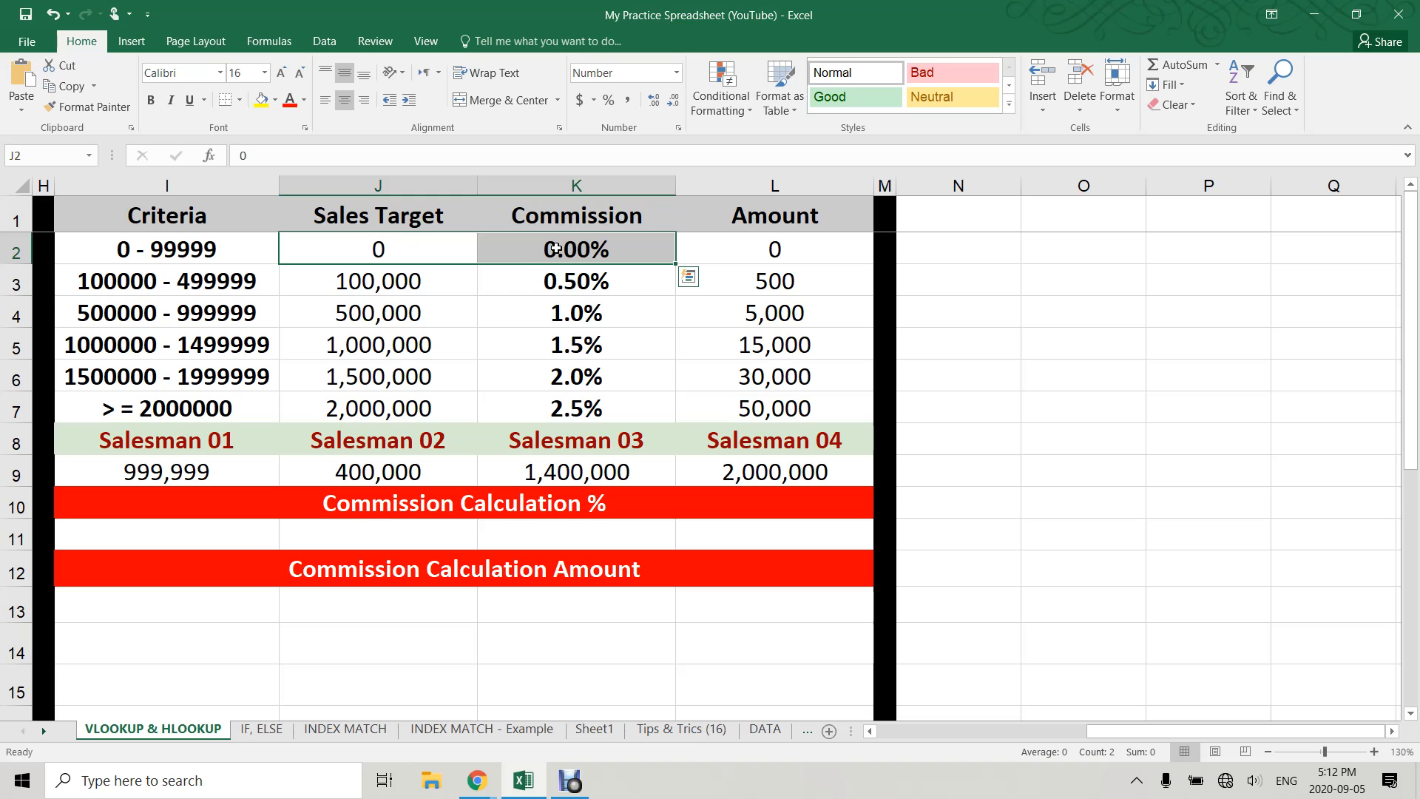
{"action": "left_click_drag", "start_coordinate": [442, 281], "coordinate": [528, 282]}
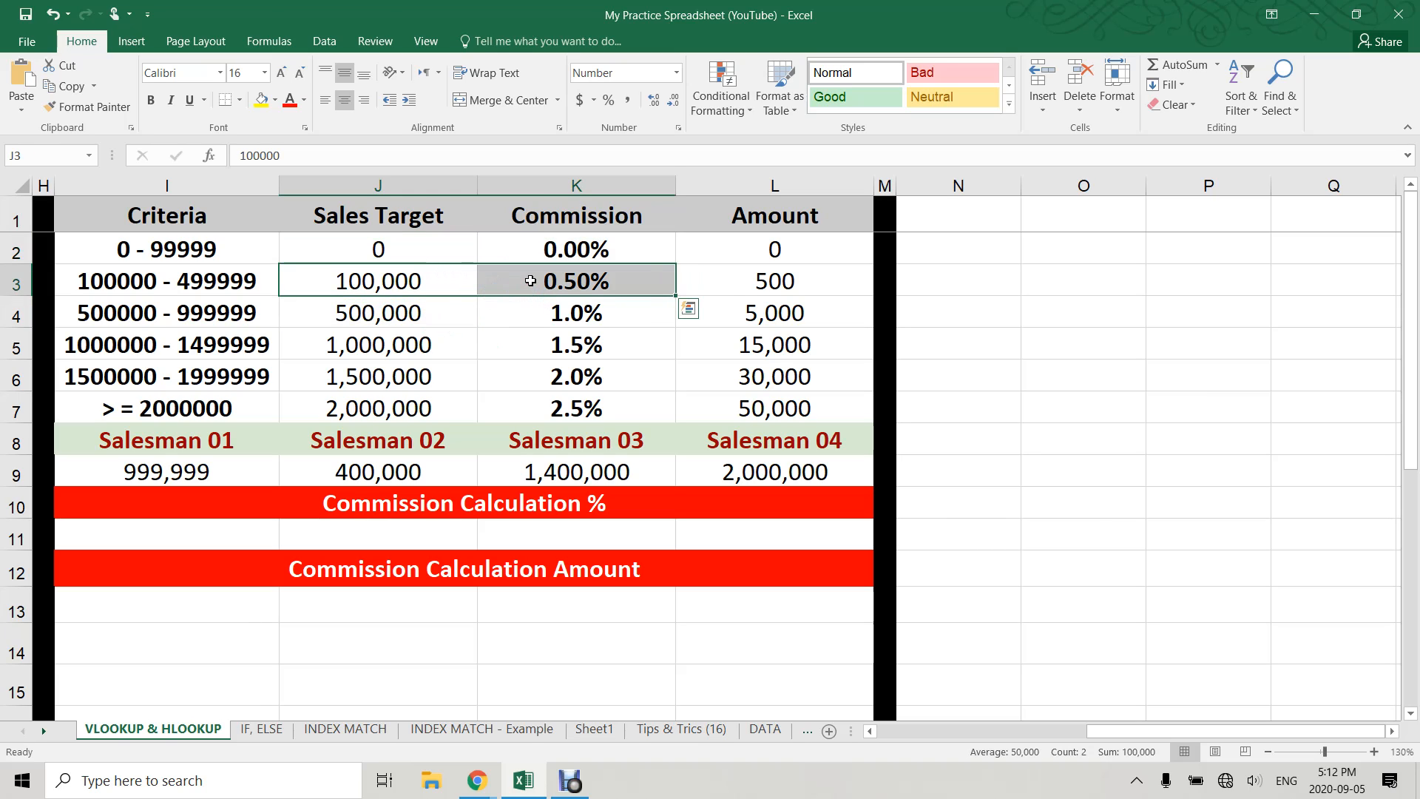
Examine the 500,000 and 1,000,000 slabs by highlighting their sales targets, upper limits and commission rates
{"action": "left_click", "coordinate": [430, 316]}
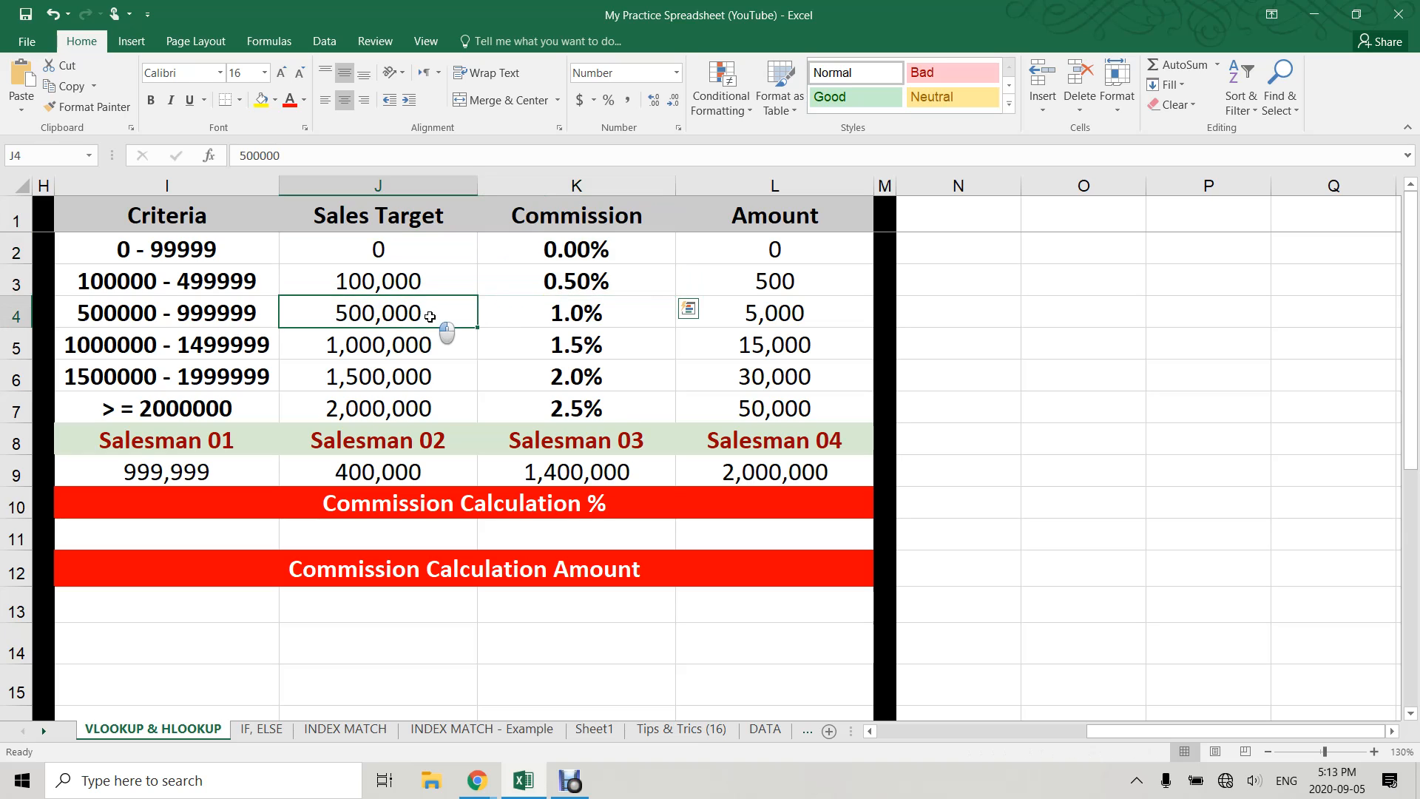
{"action": "left_click_drag", "start_coordinate": [431, 316], "coordinate": [433, 347]}
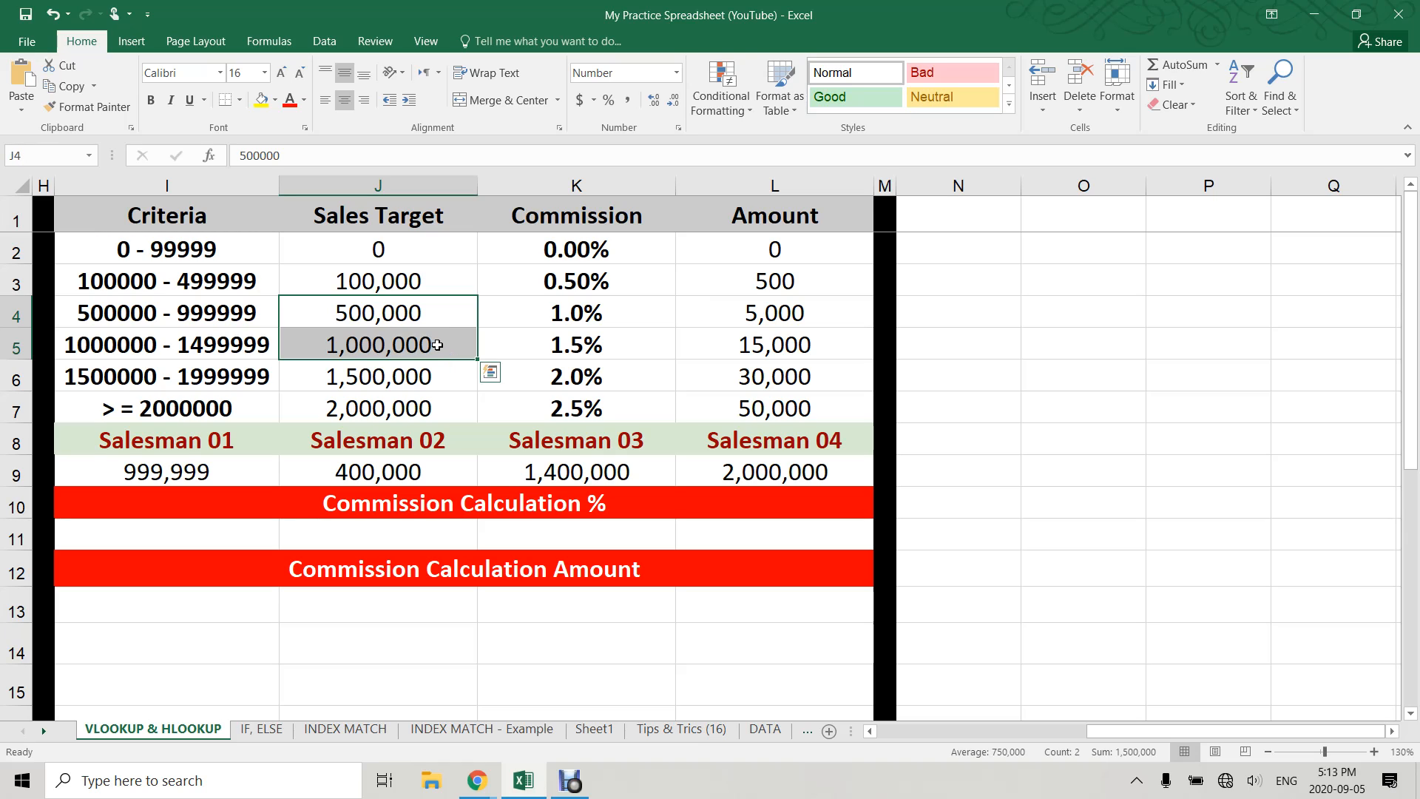
{"action": "left_click_drag", "start_coordinate": [437, 318], "coordinate": [540, 317]}
{"action": "left_click", "coordinate": [422, 346]}
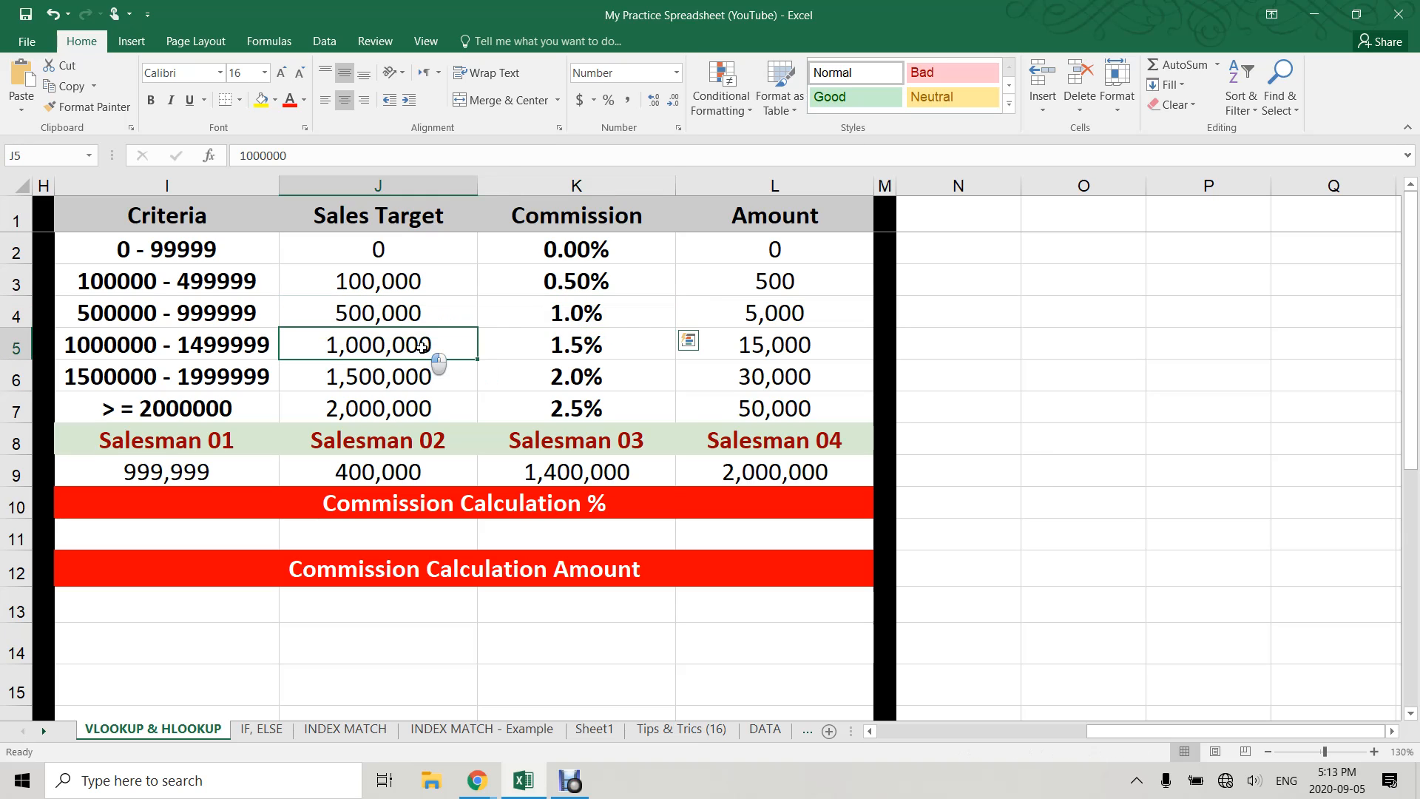
{"action": "left_click_drag", "start_coordinate": [421, 346], "coordinate": [437, 377]}
{"action": "left_click", "coordinate": [560, 342]}
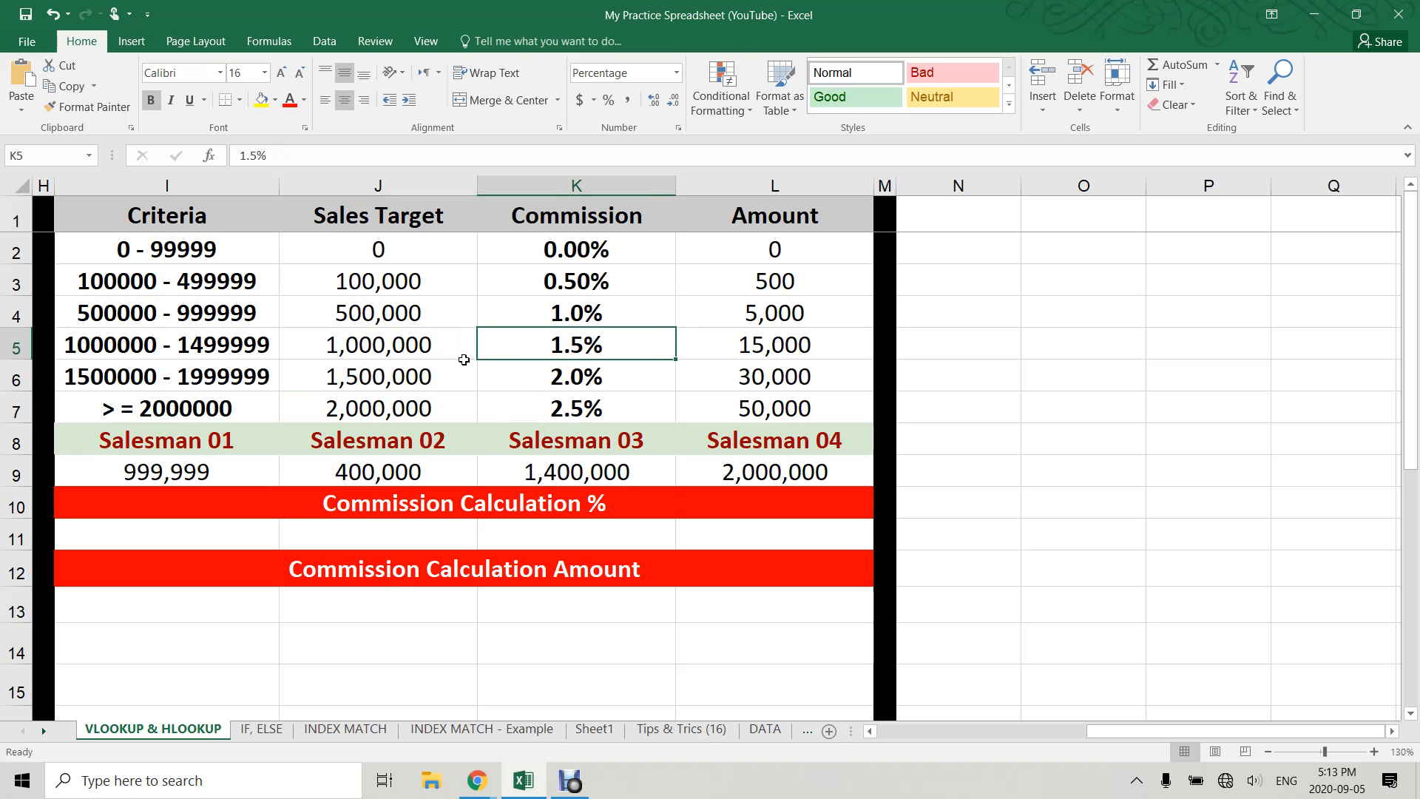
Start a VLOOKUP formula in I11 with Salesman 01's sales in I9 as the lookup value
{"action": "left_click", "coordinate": [226, 527]}
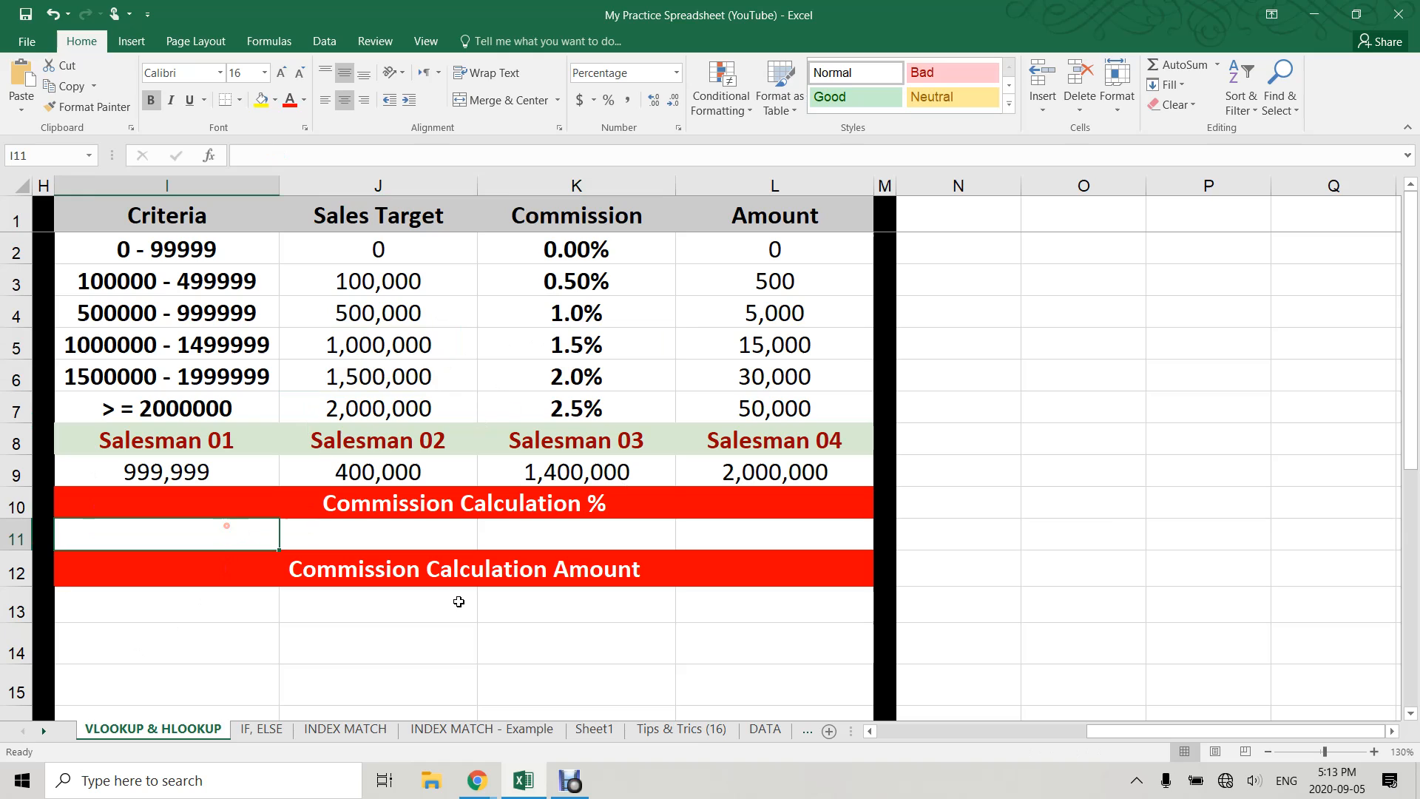
{"action": "type", "text": "="}
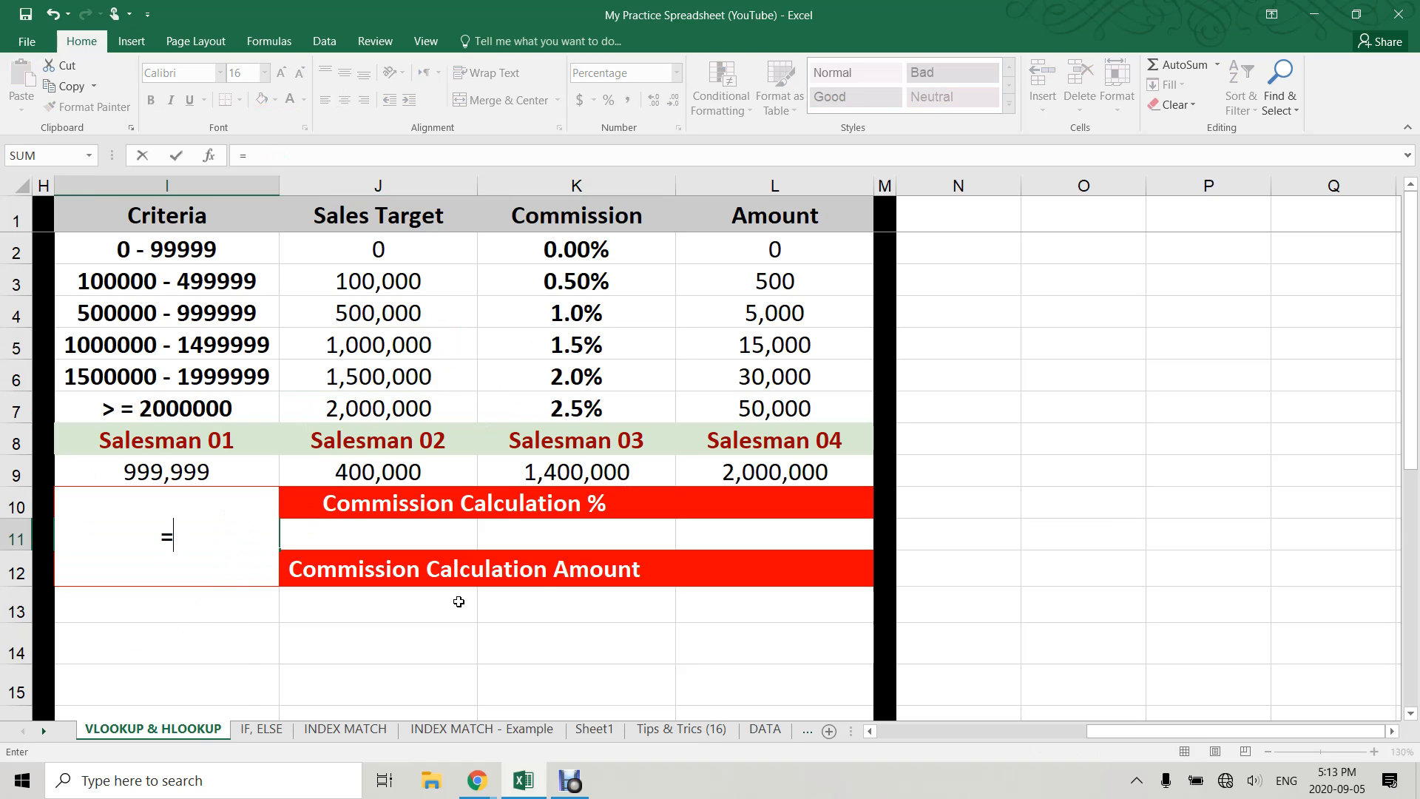
{"action": "type", "text": "vlo"}
{"action": "key", "text": "Tab"}
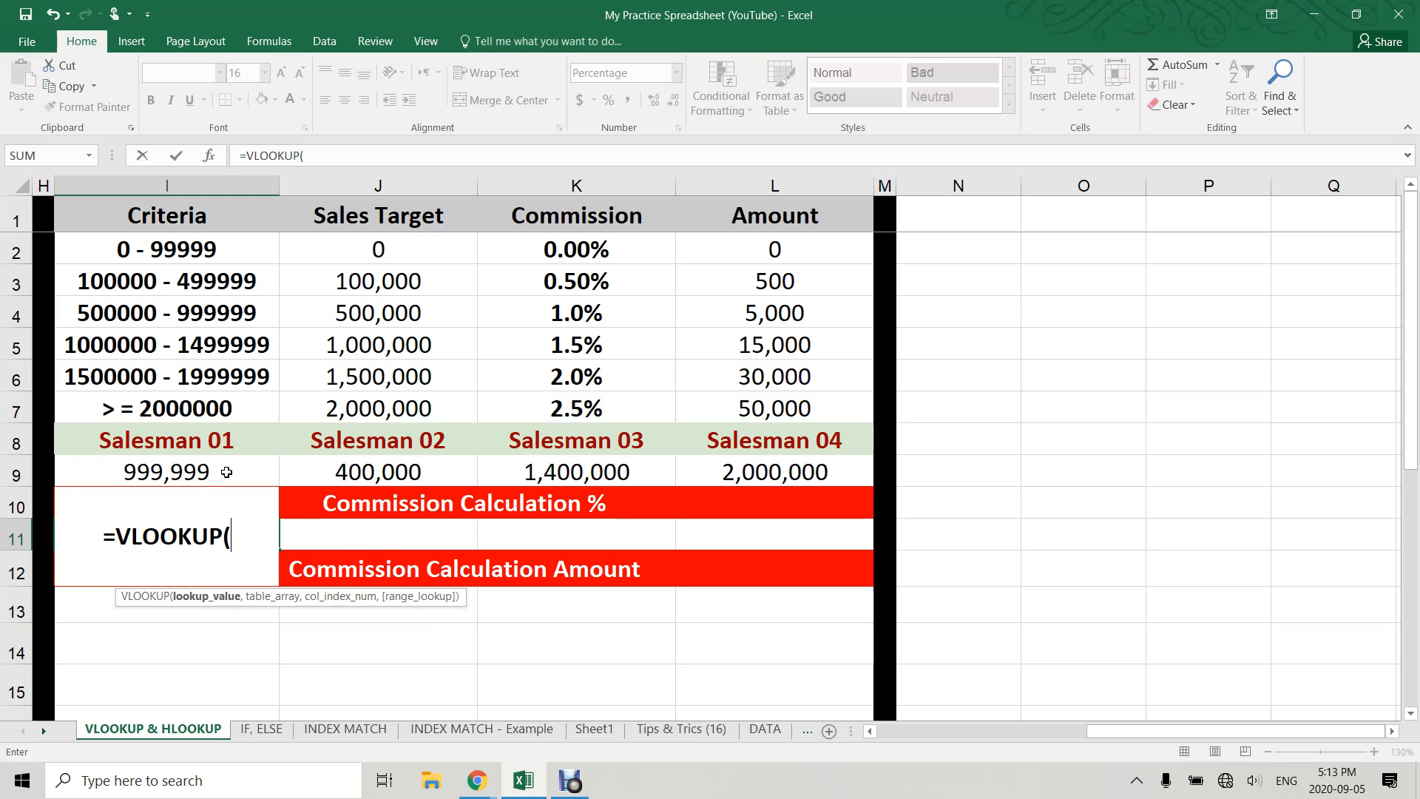
{"action": "left_click", "coordinate": [219, 472]}
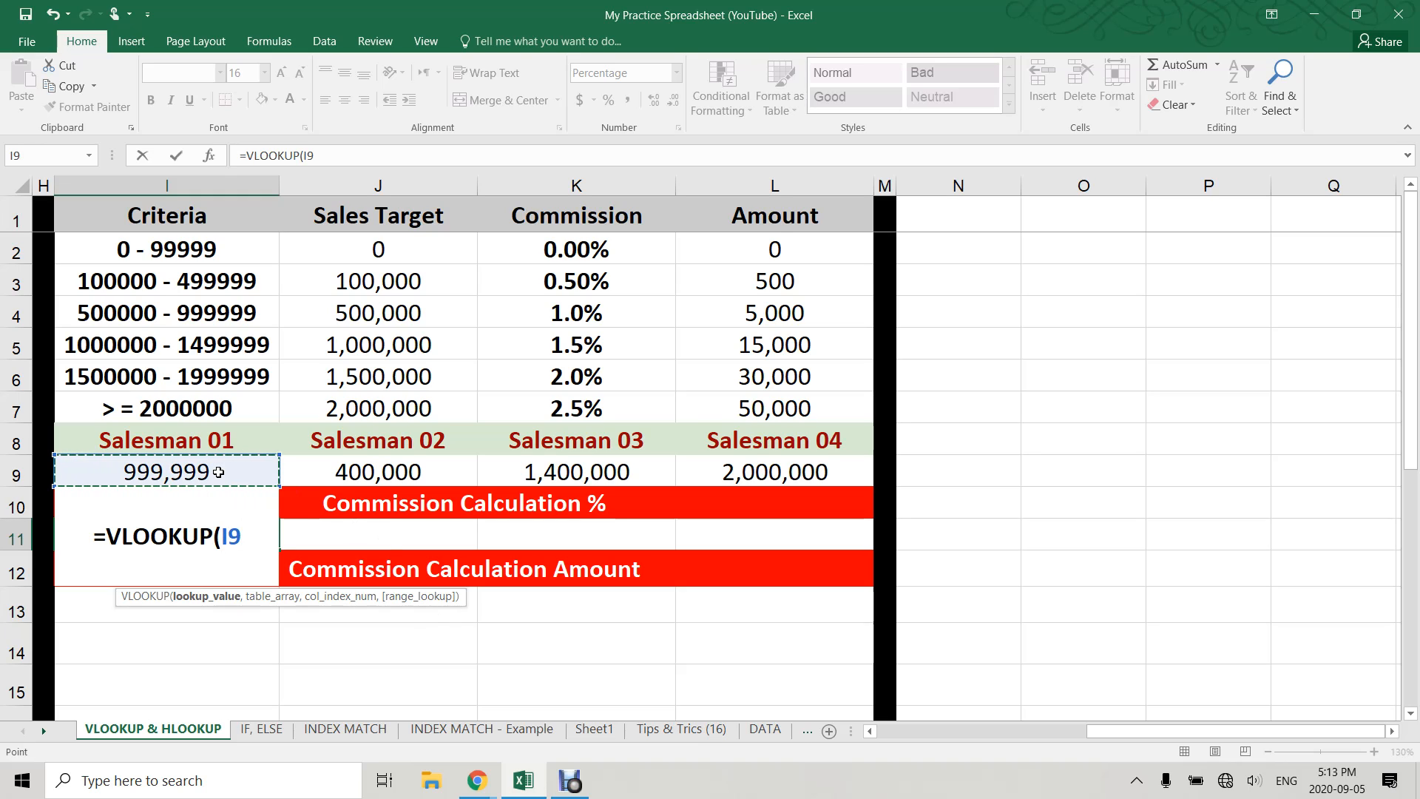
{"action": "type", "text": ","}
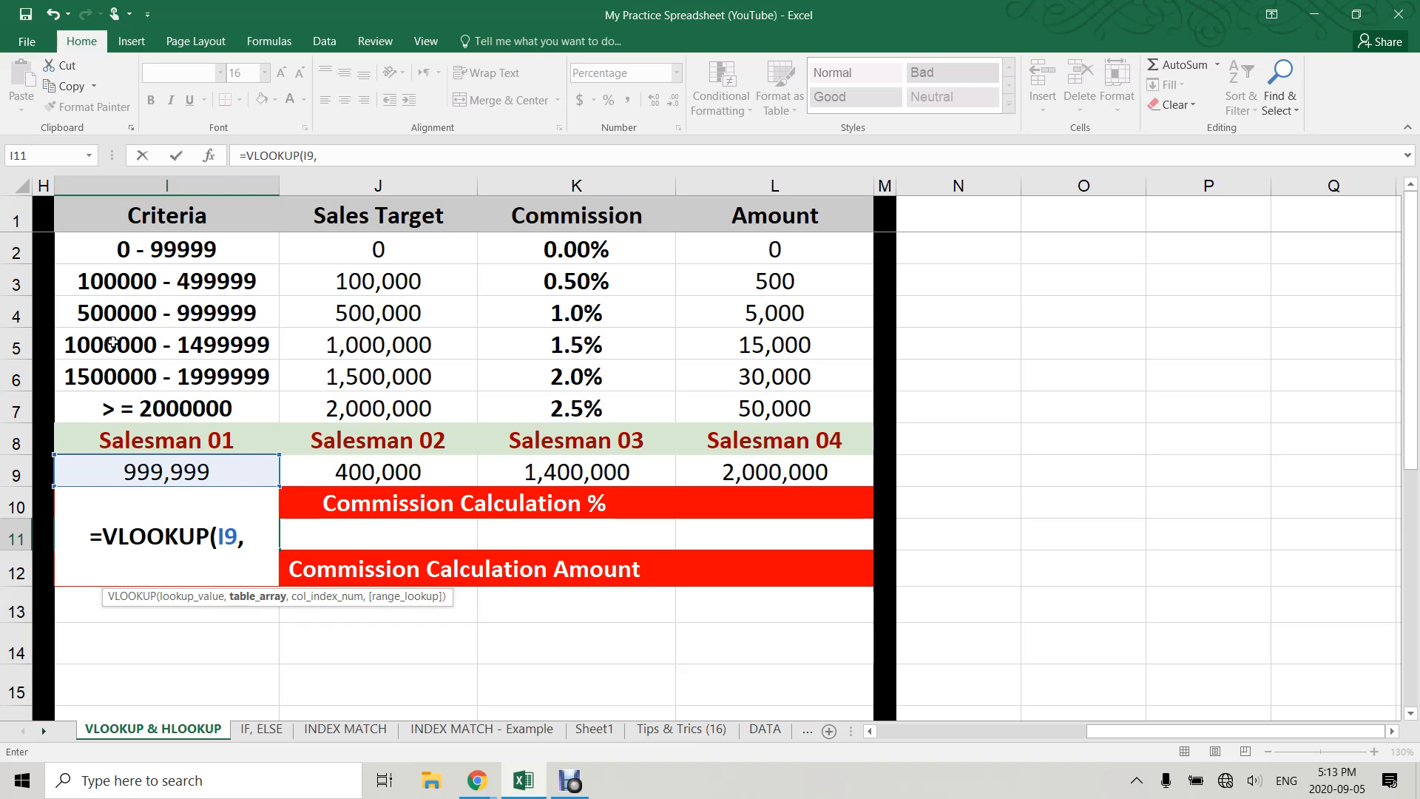
Set the I11 formula's table array to the Sales Target and Commission columns as the absolute range $J$1:$K$7
{"action": "left_click_drag", "start_coordinate": [381, 221], "coordinate": [535, 402]}
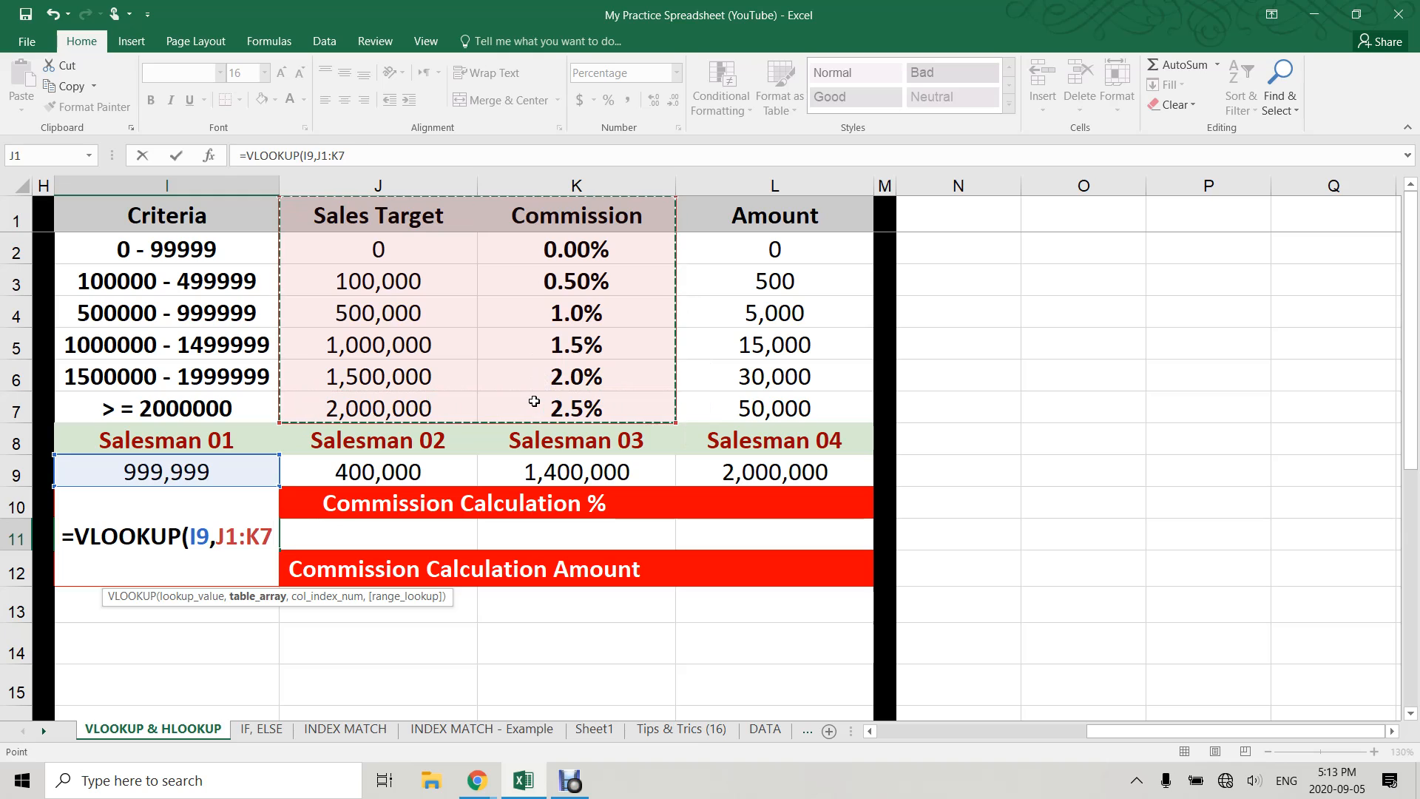
{"action": "key", "text": "F4"}
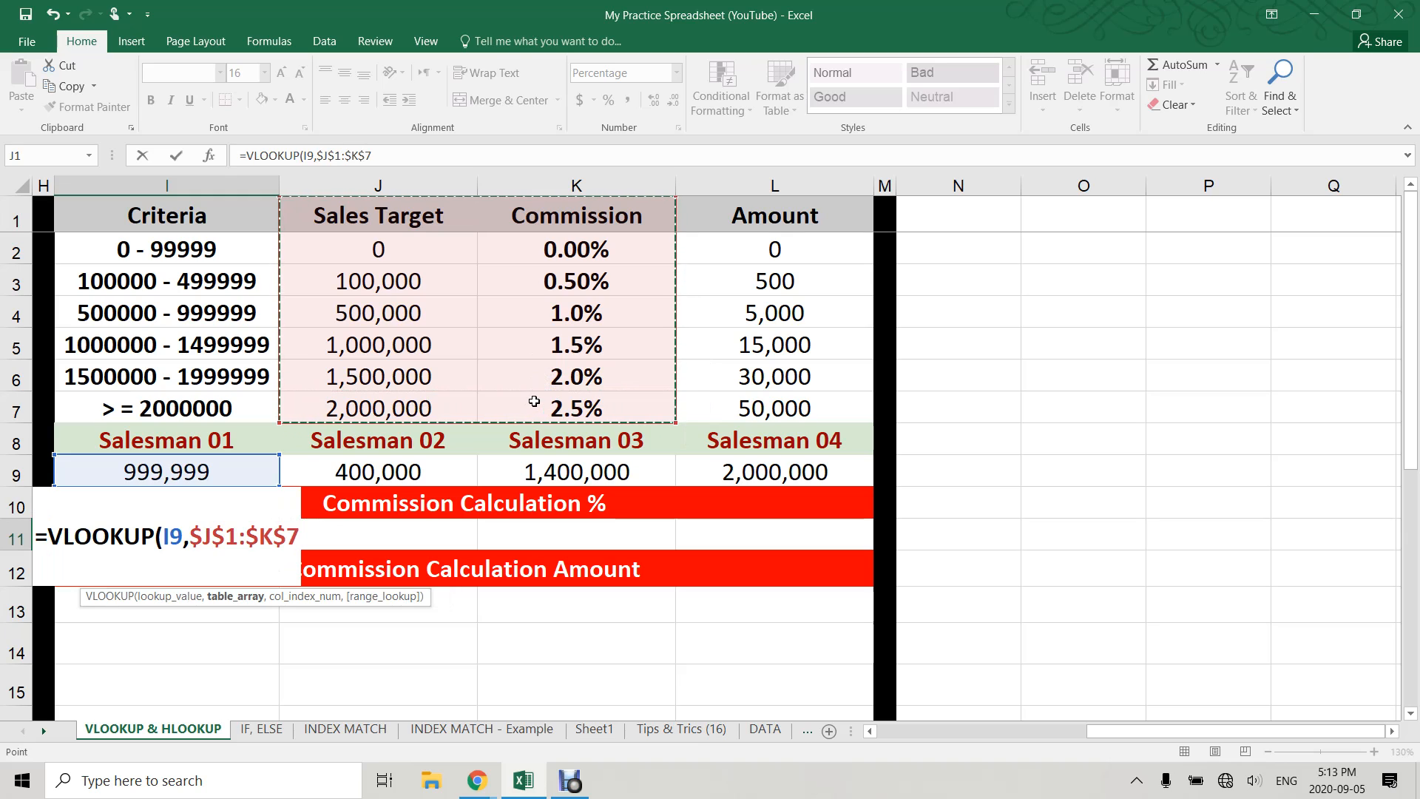
{"action": "type", "text": ","}
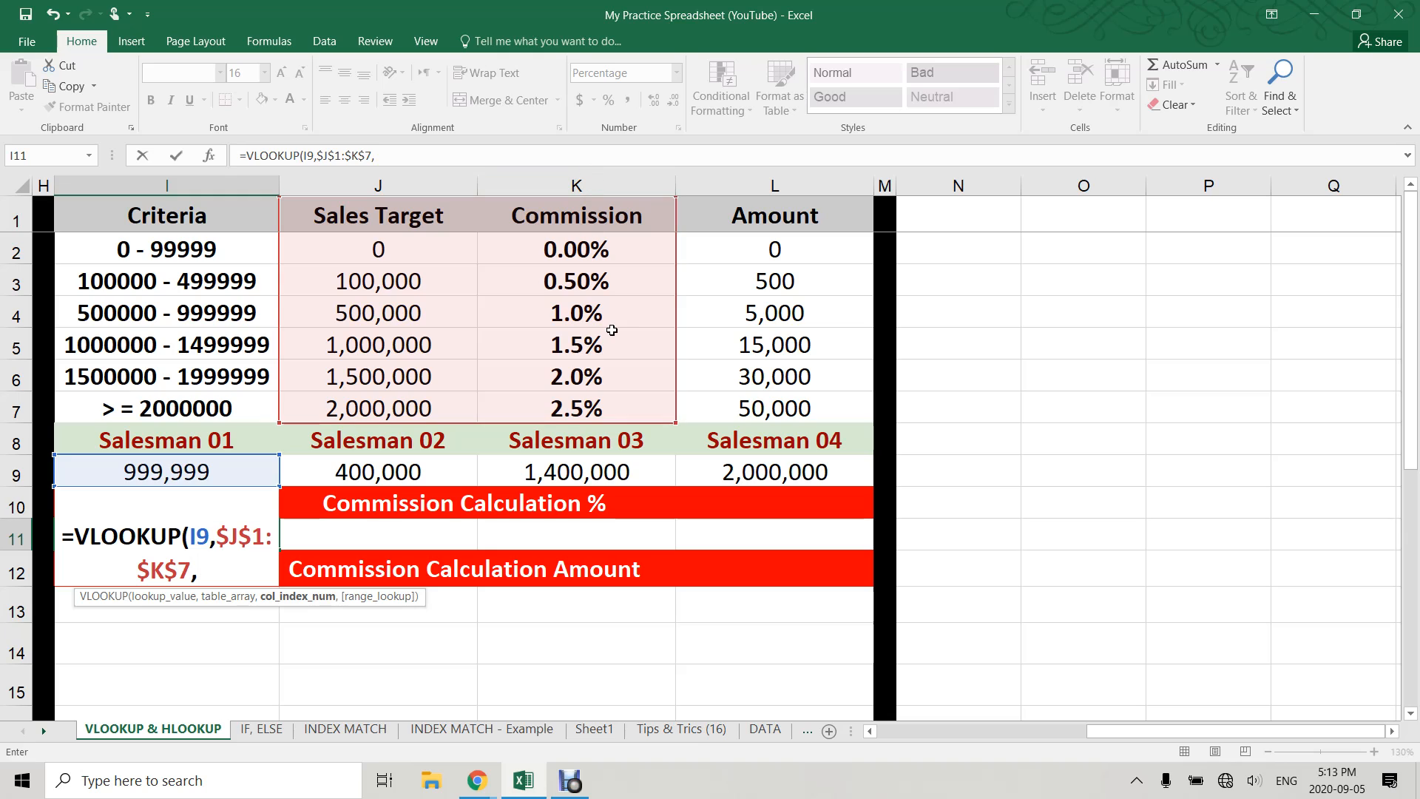
Complete the I11 VLOOKUP with column index 2 and TRUE for approximate match
{"action": "type", "text": "2"}
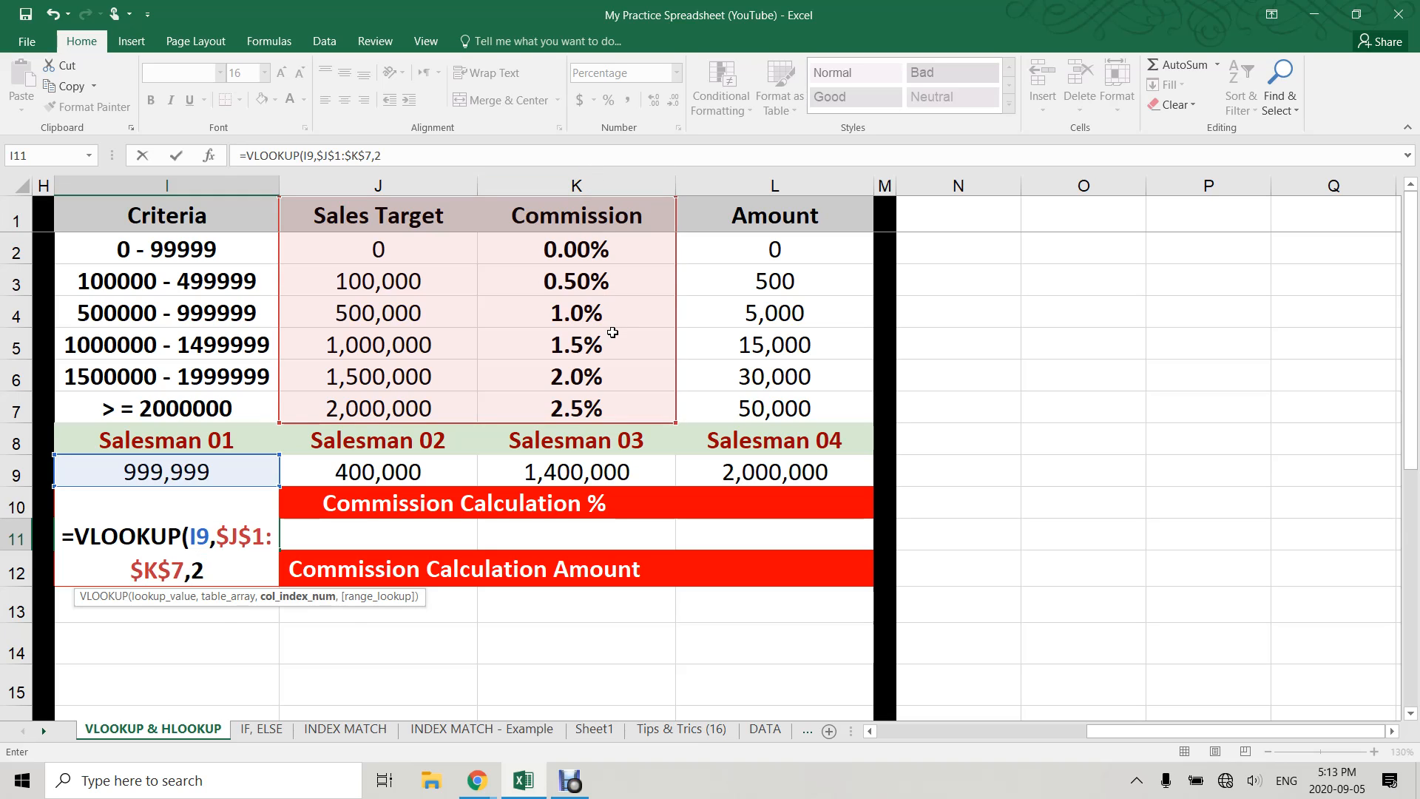
{"action": "type", "text": ",tru"}
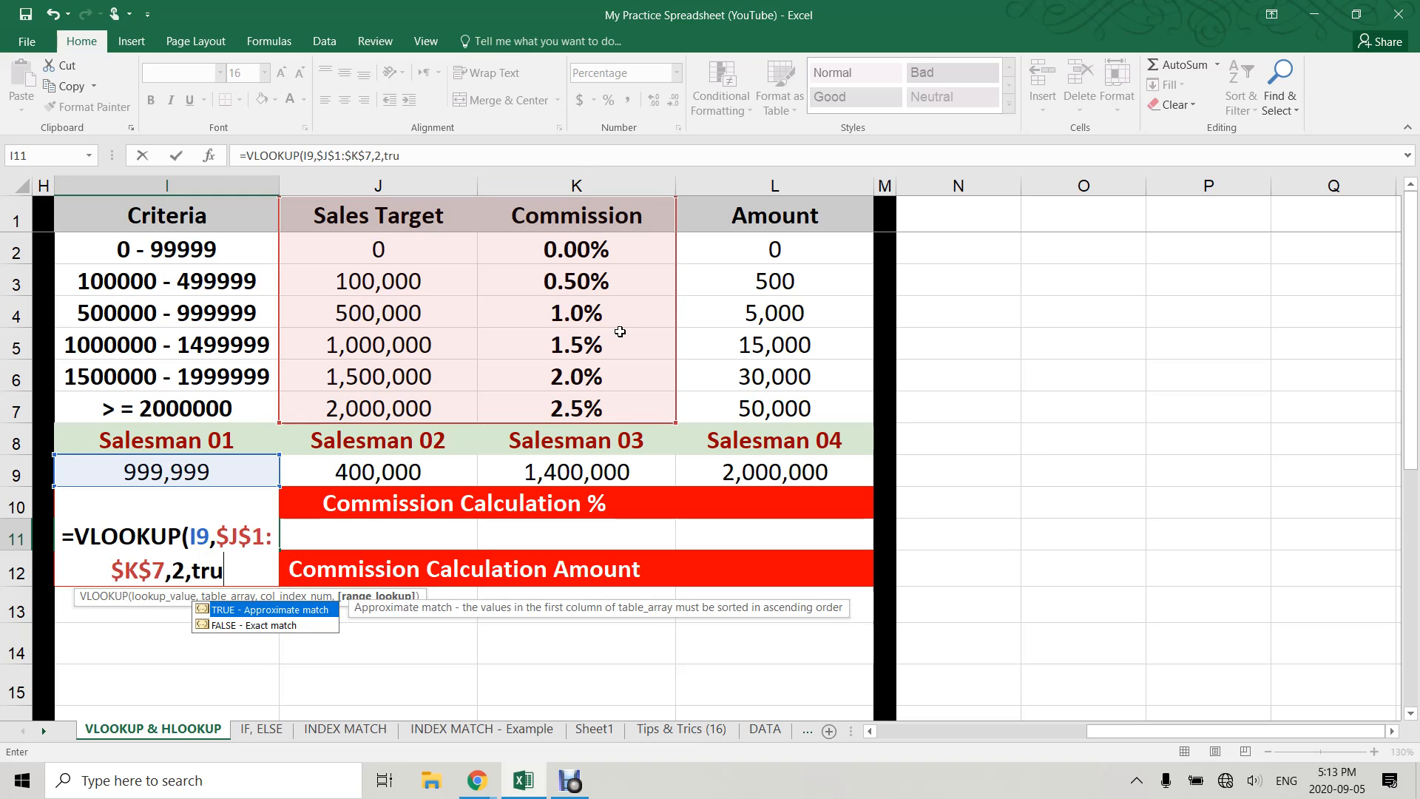
{"action": "key", "text": "Tab"}
{"action": "type", "text": ")"}
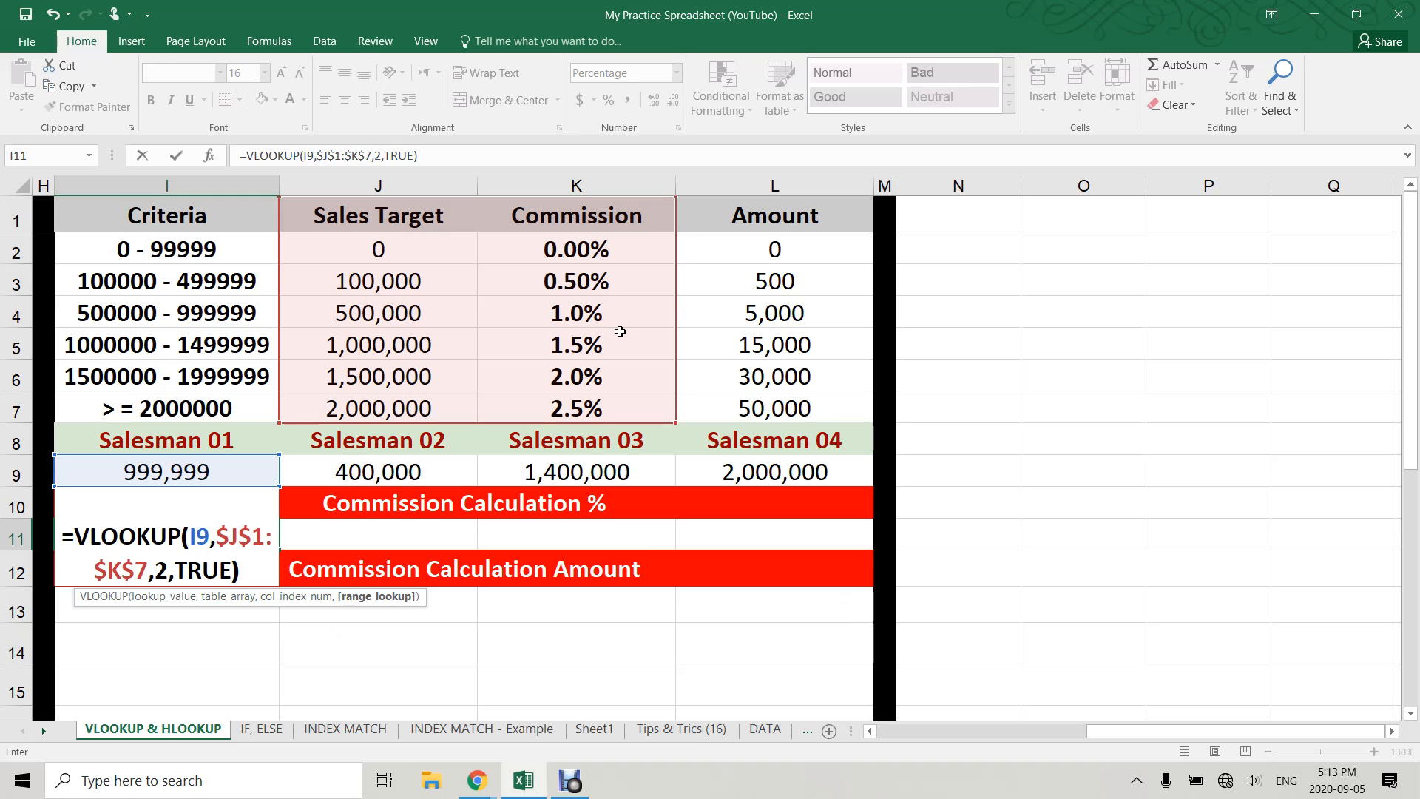
{"action": "key", "text": "Return"}
{"action": "left_click", "coordinate": [196, 543]}
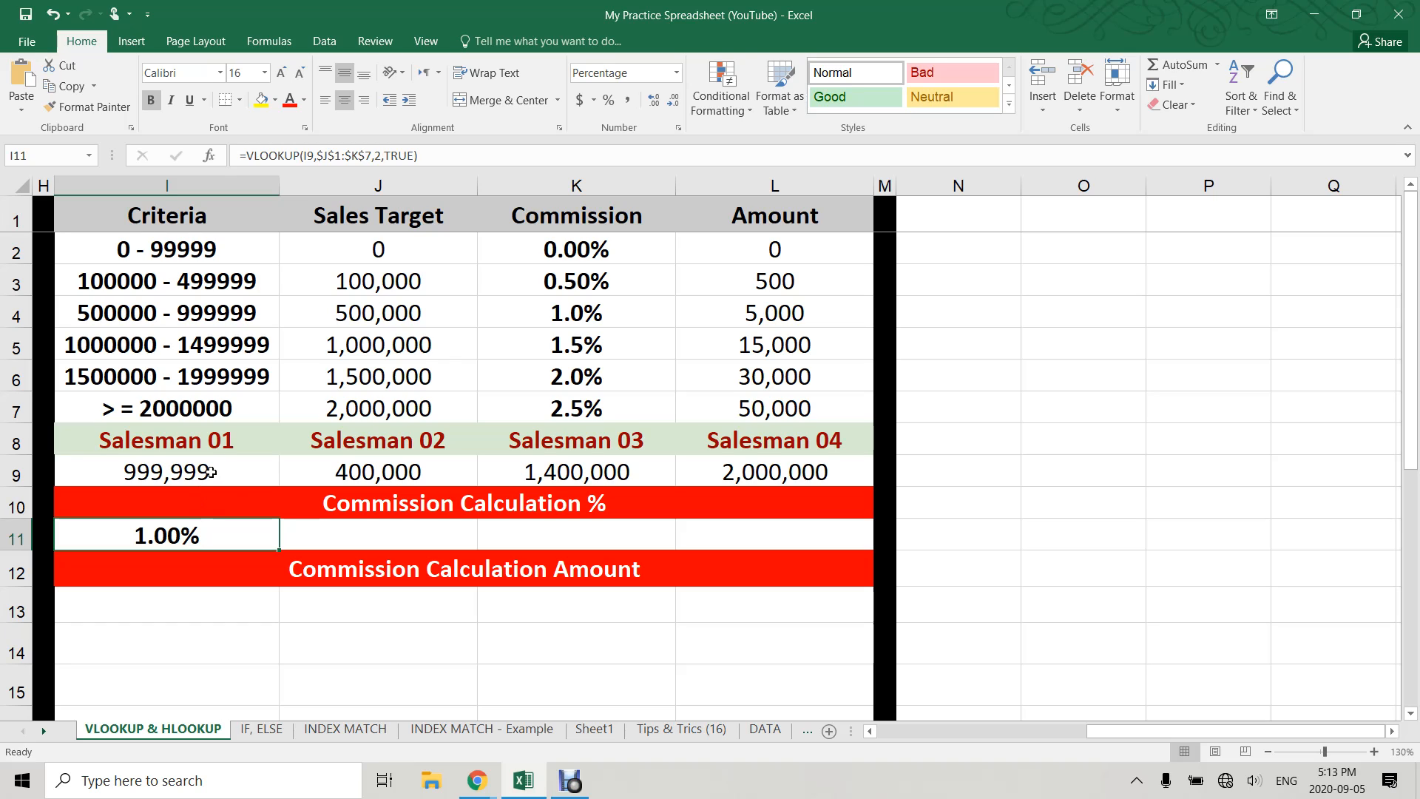
Change Salesman 01's sales in I9 to =999999+1 and compare it with the slab in J5:K5
{"action": "left_click", "coordinate": [211, 472]}
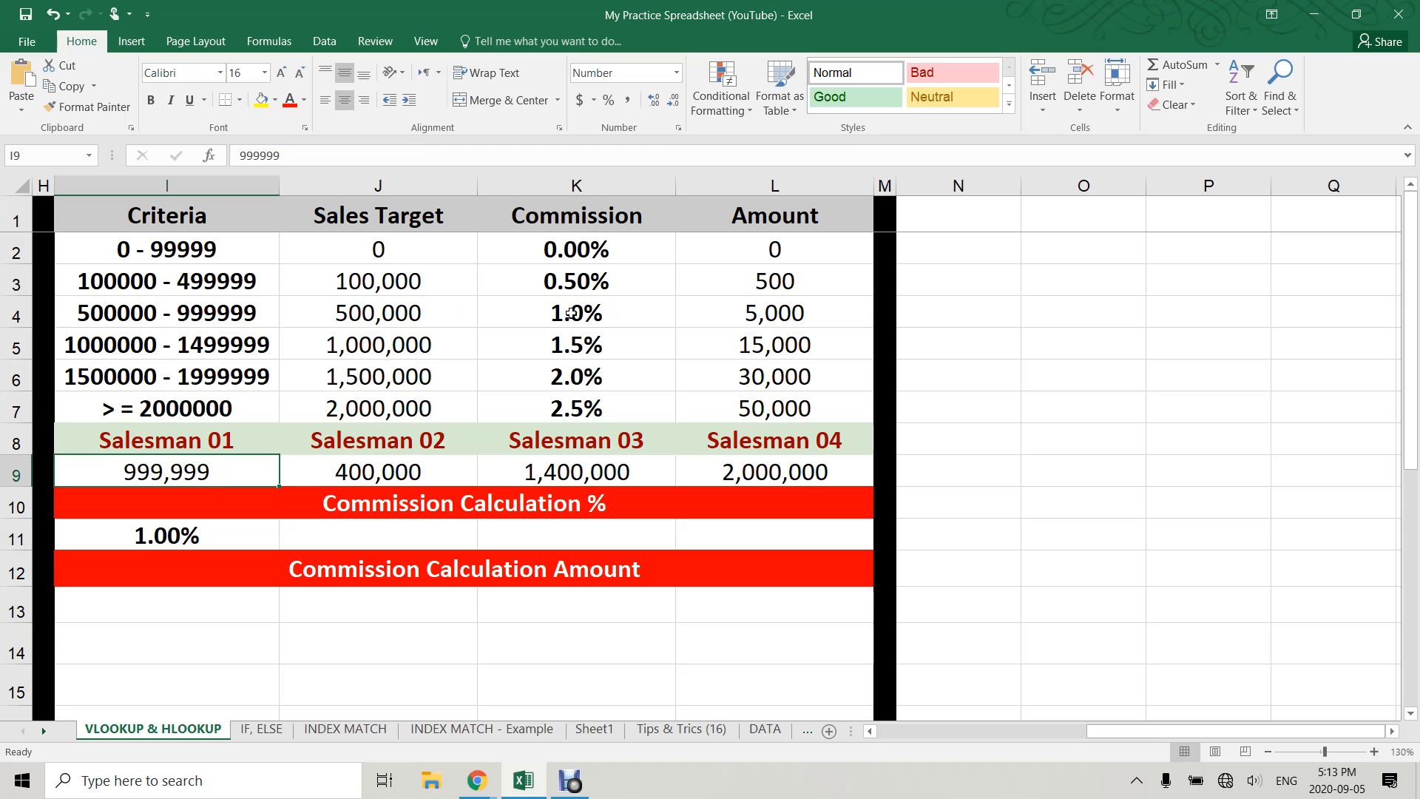
{"action": "double_click", "coordinate": [247, 468]}
{"action": "left_click", "coordinate": [83, 472]}
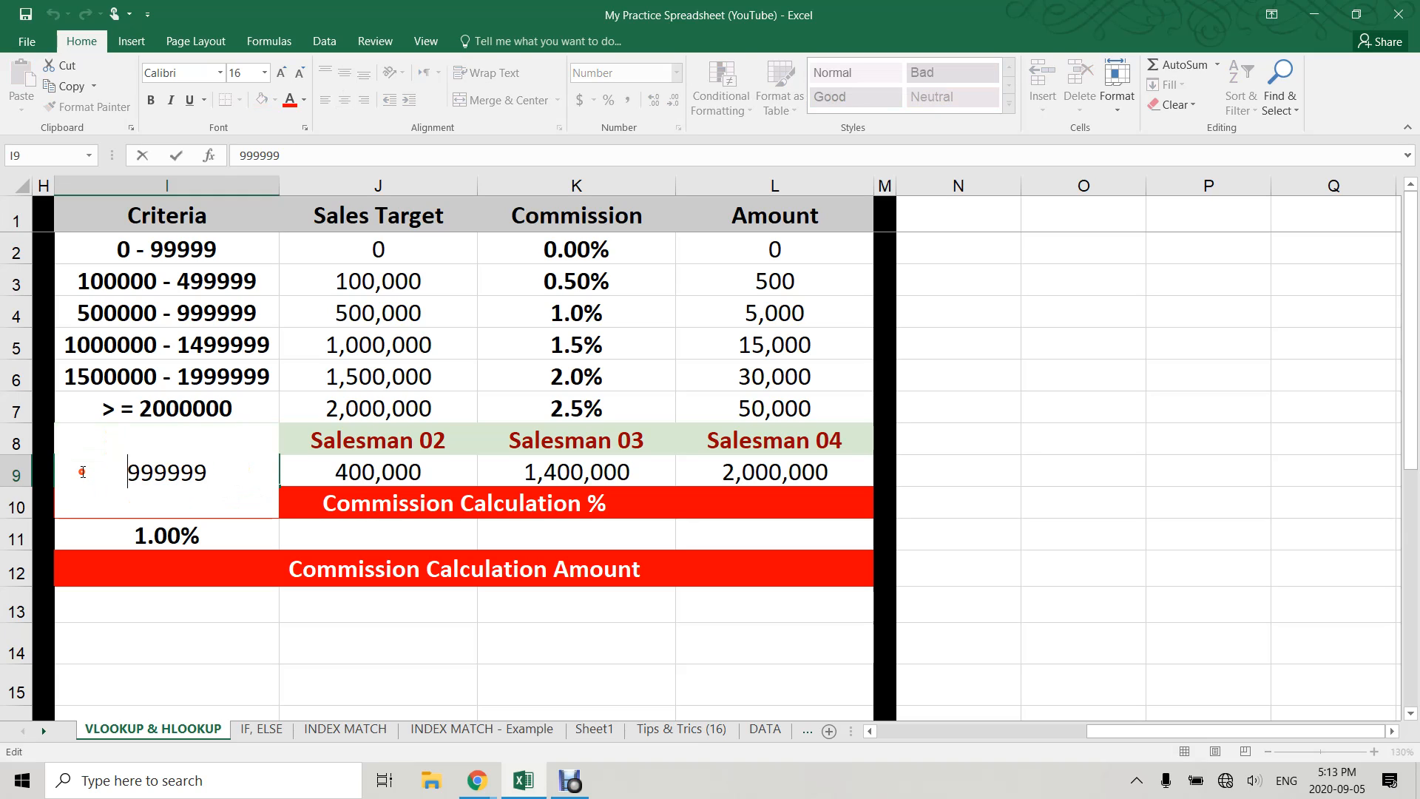
{"action": "type", "text": "="}
{"action": "key", "text": "End"}
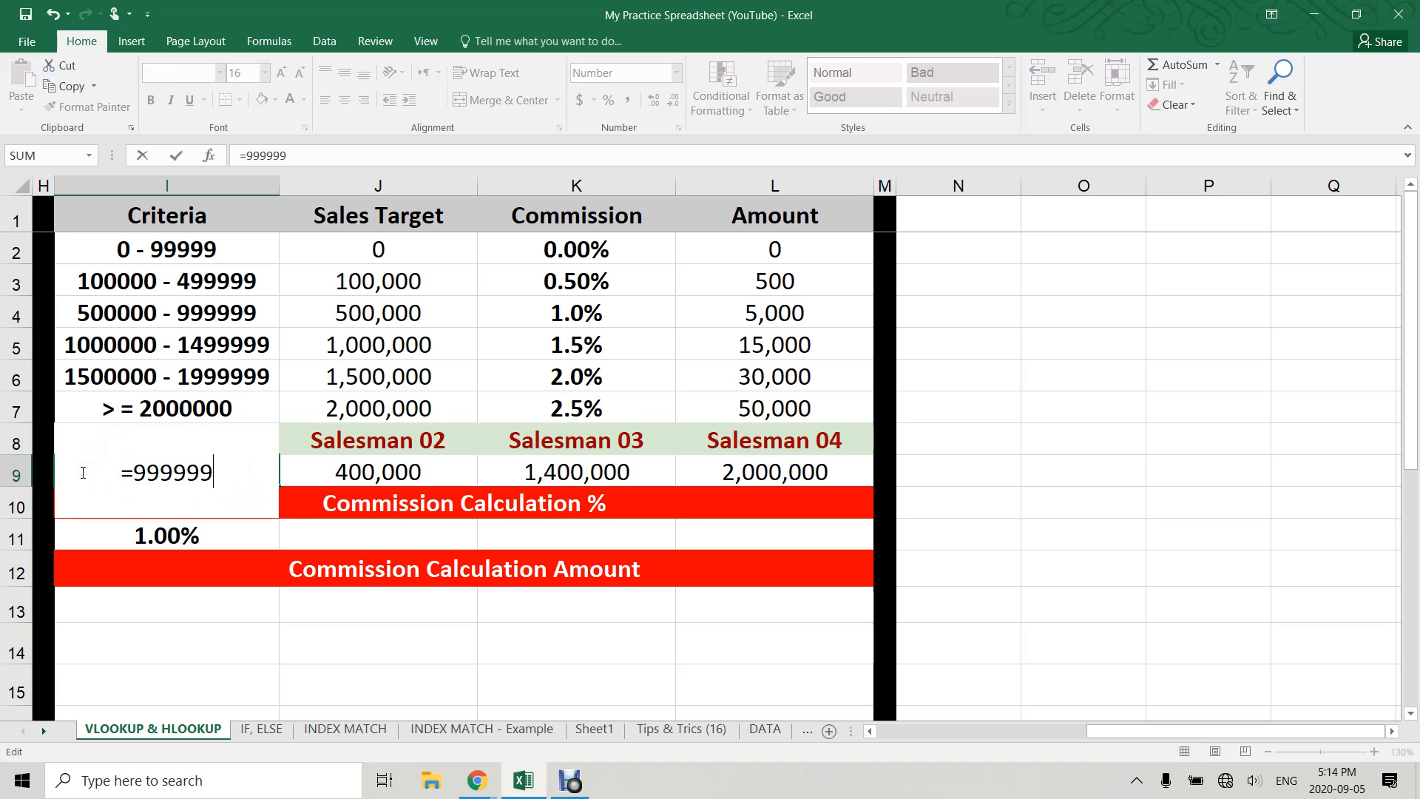
{"action": "type", "text": "+1"}
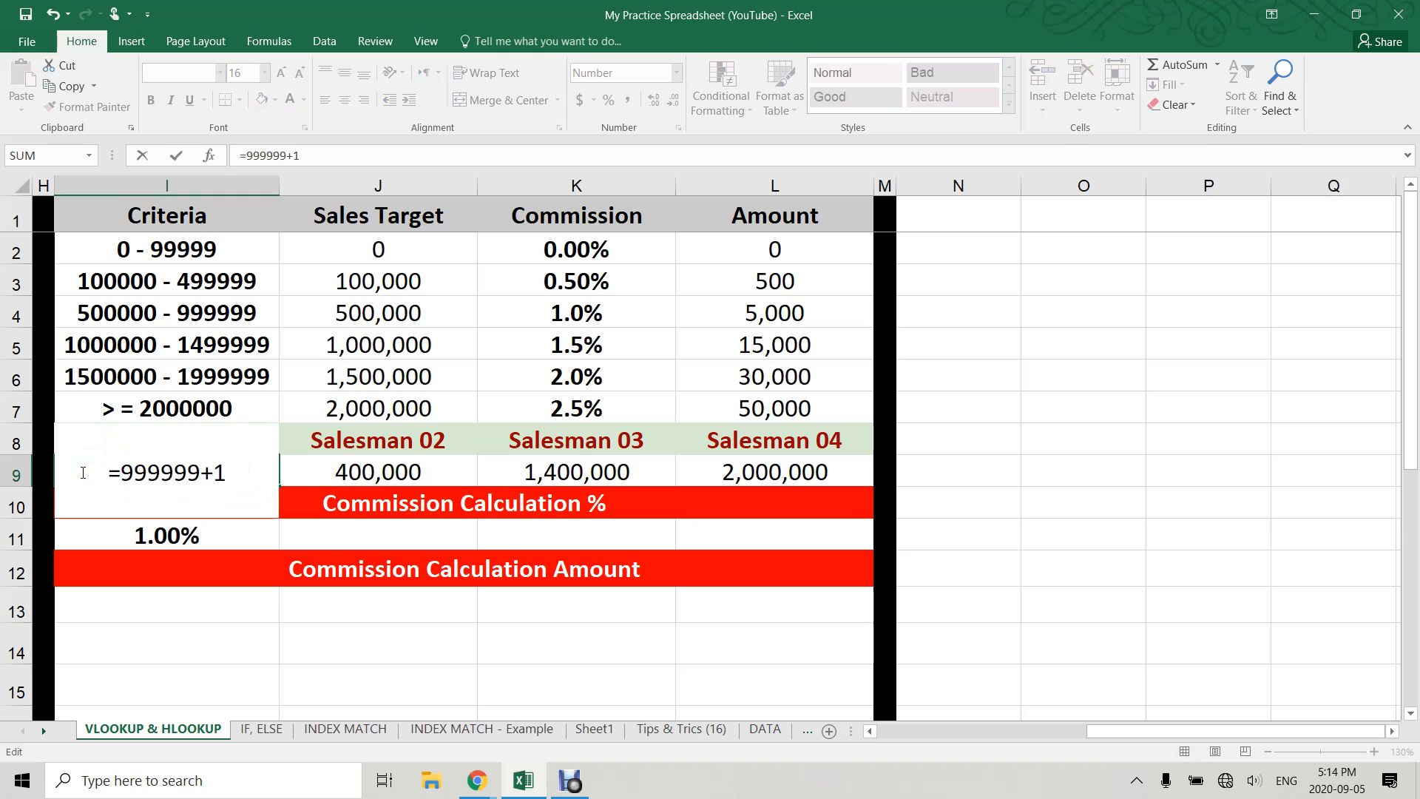
{"action": "key", "text": "ctrl+Return"}
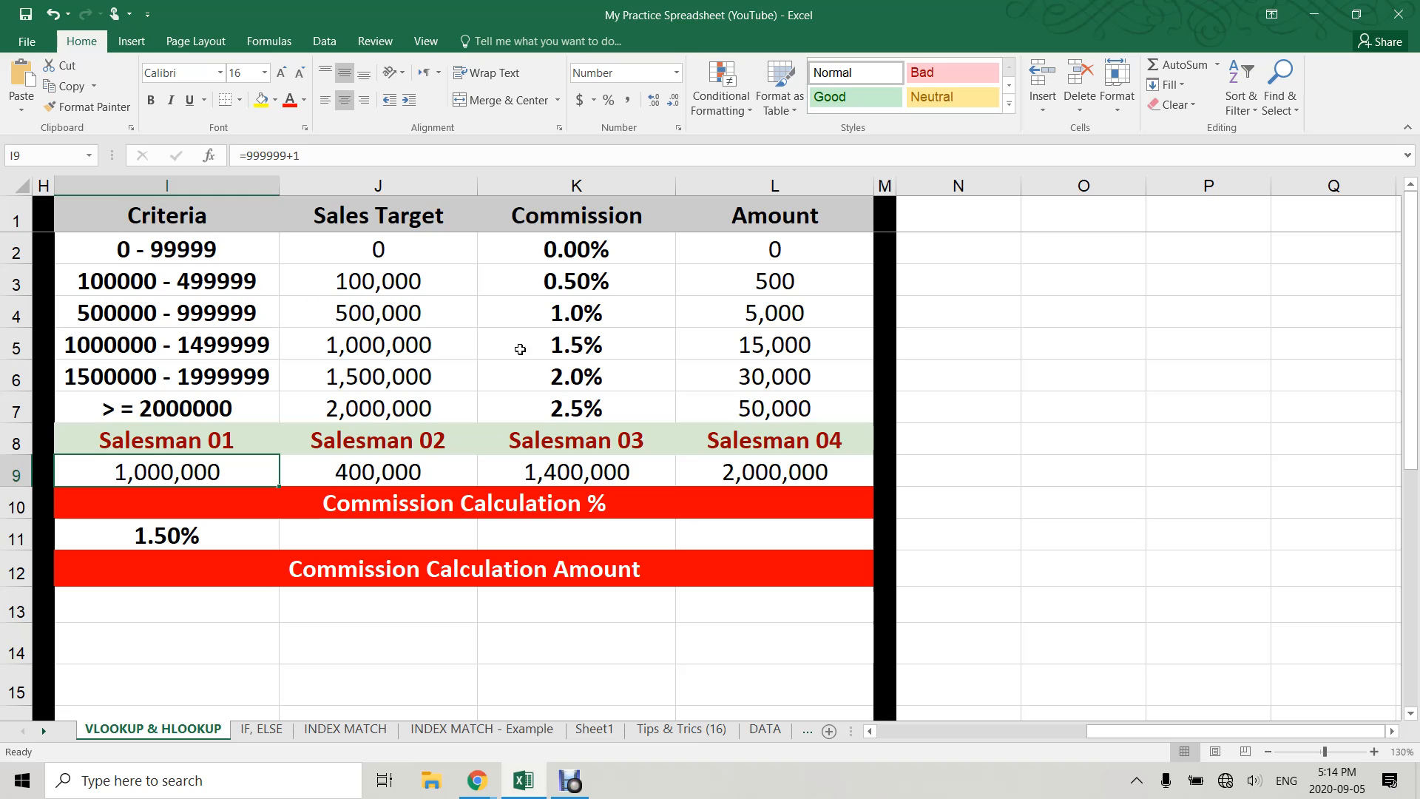
{"action": "left_click_drag", "start_coordinate": [438, 349], "coordinate": [504, 348]}
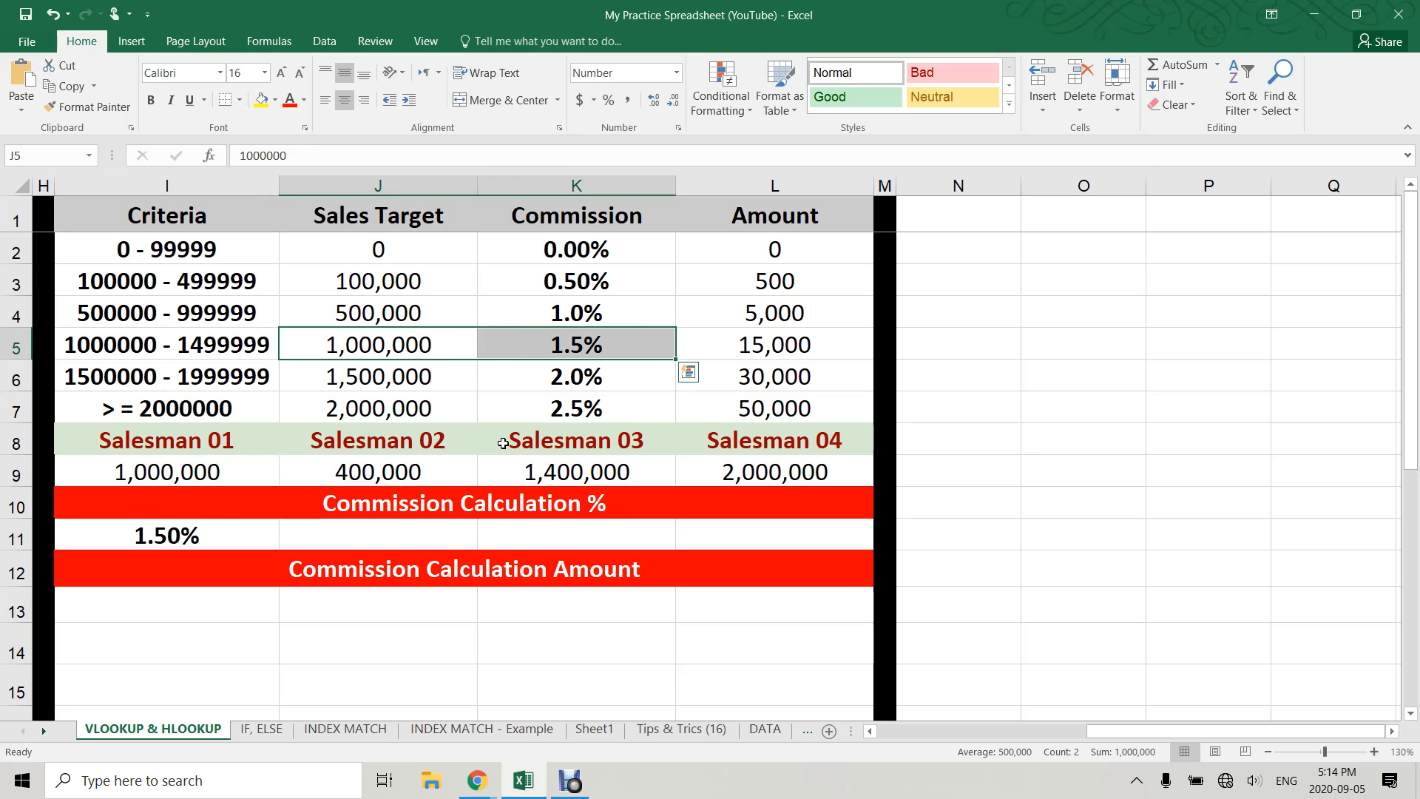
Copy the I11 commission percentage formula across to L11 and check each salesman's sales in row 9
{"action": "left_click", "coordinate": [242, 536]}
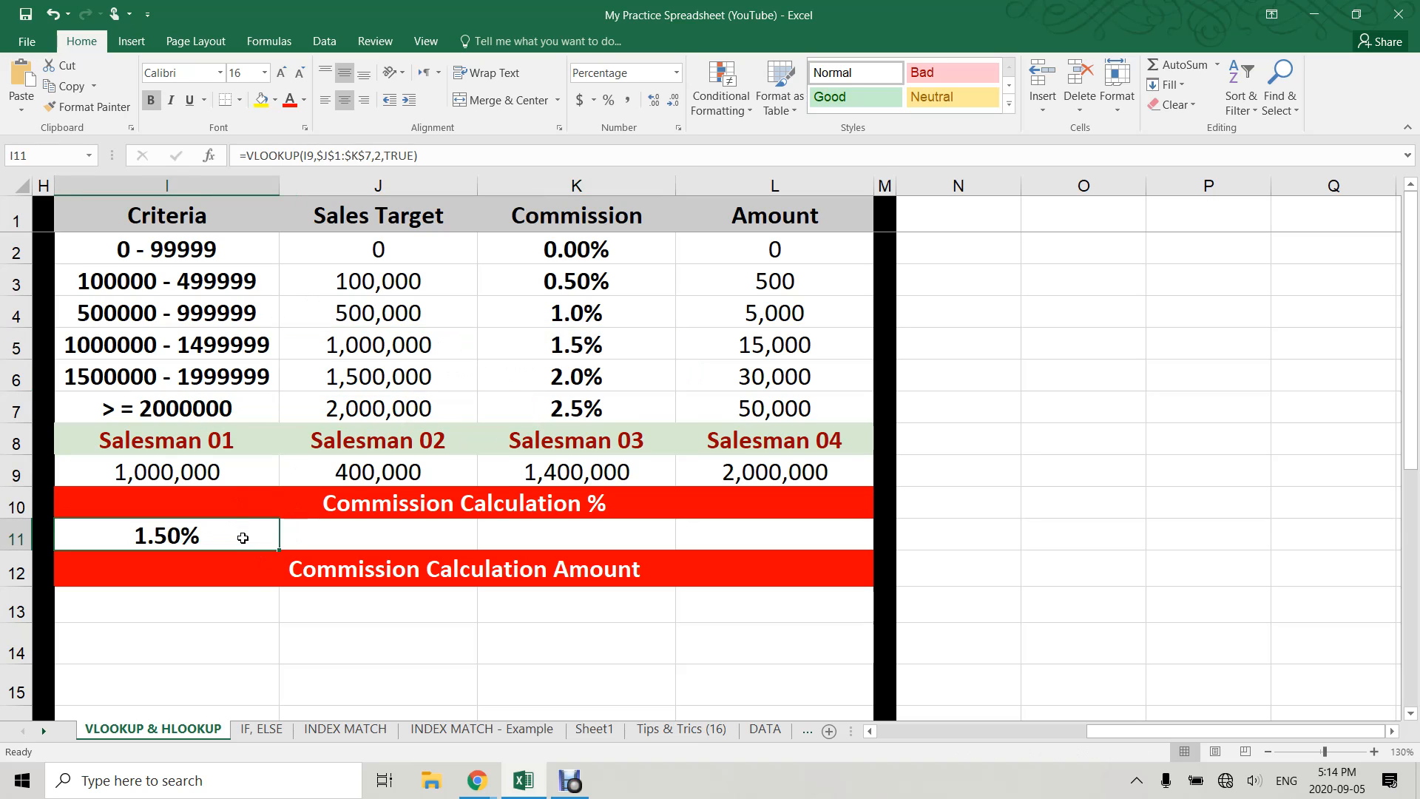
{"action": "left_click_drag", "start_coordinate": [280, 549], "coordinate": [786, 548]}
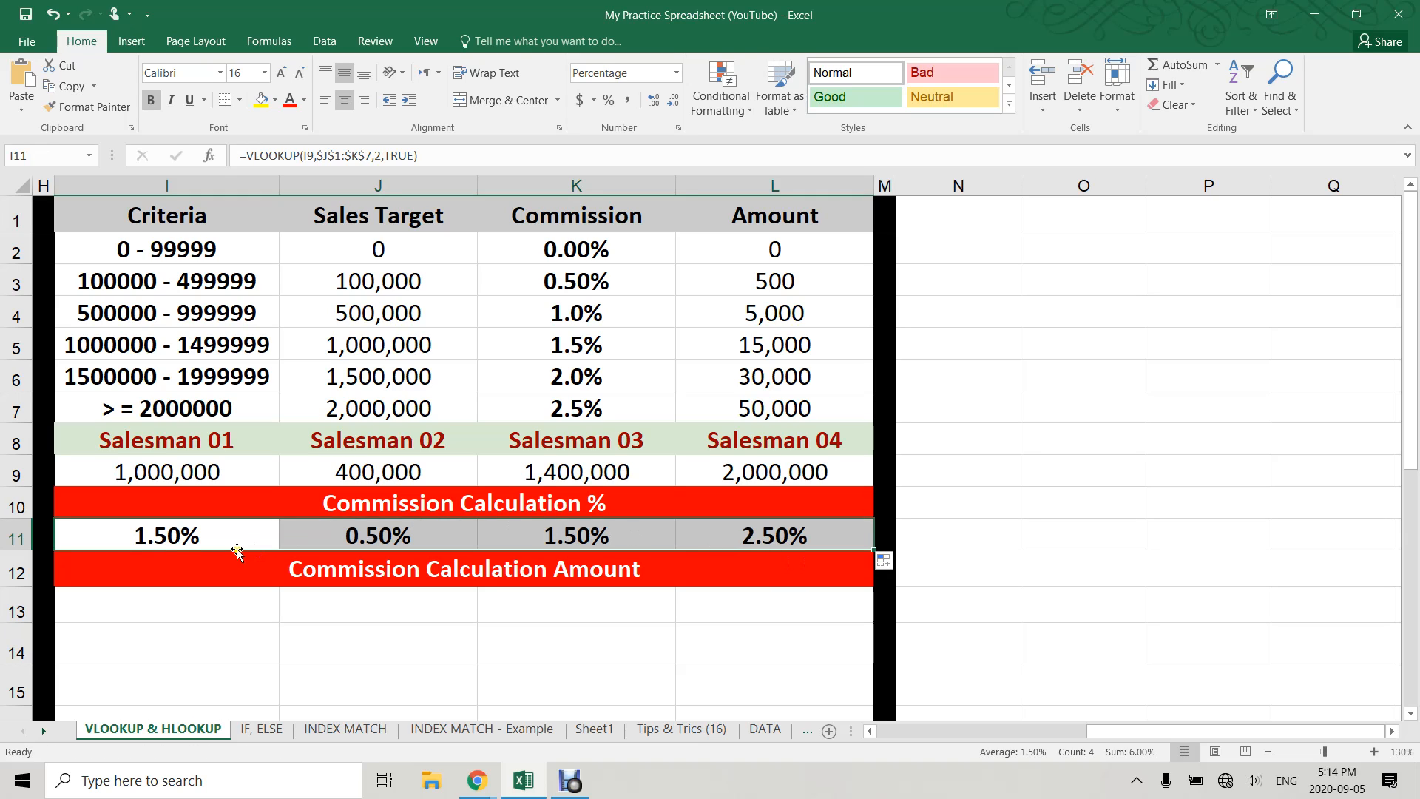
{"action": "left_click", "coordinate": [273, 474]}
{"action": "left_click", "coordinate": [370, 473]}
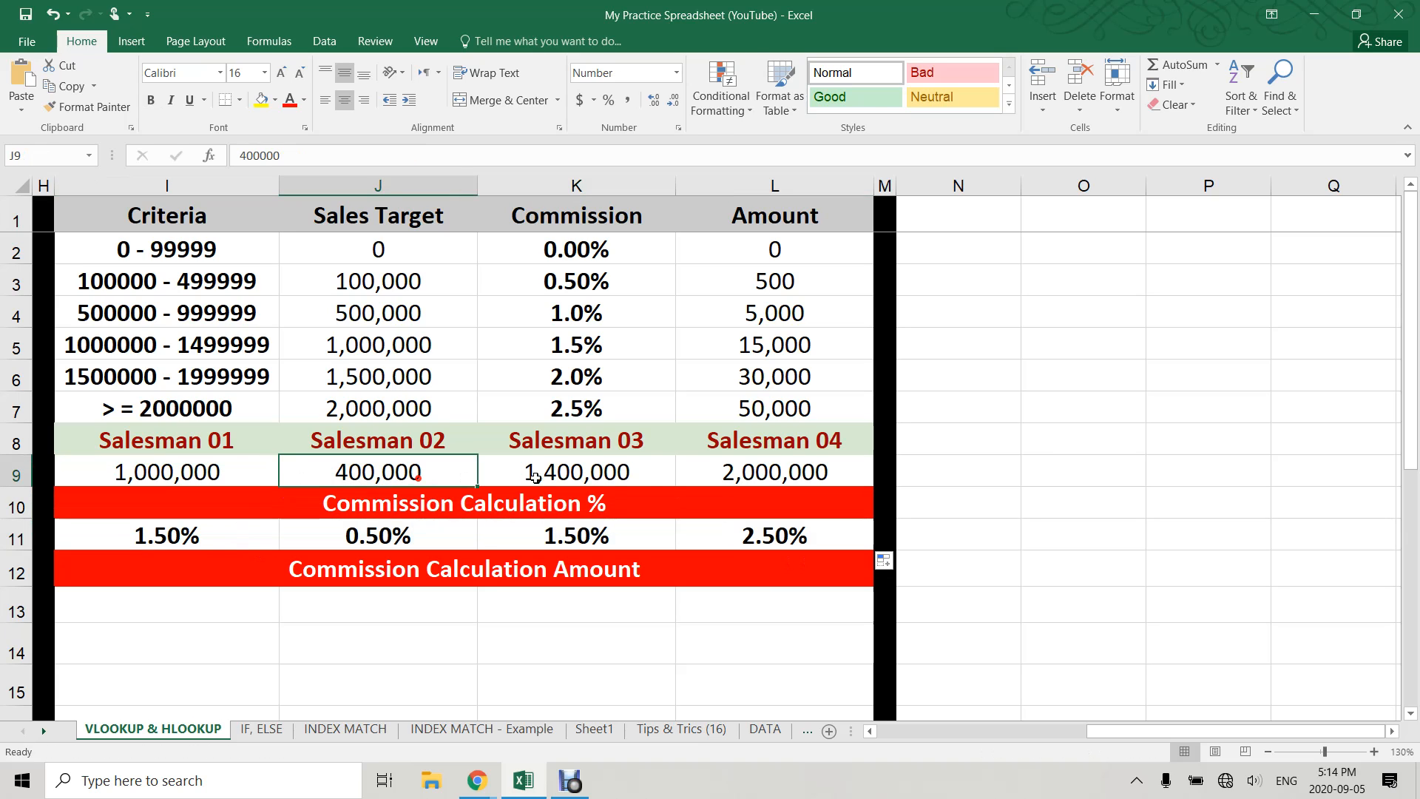
{"action": "left_click", "coordinate": [547, 472]}
{"action": "left_click", "coordinate": [813, 471]}
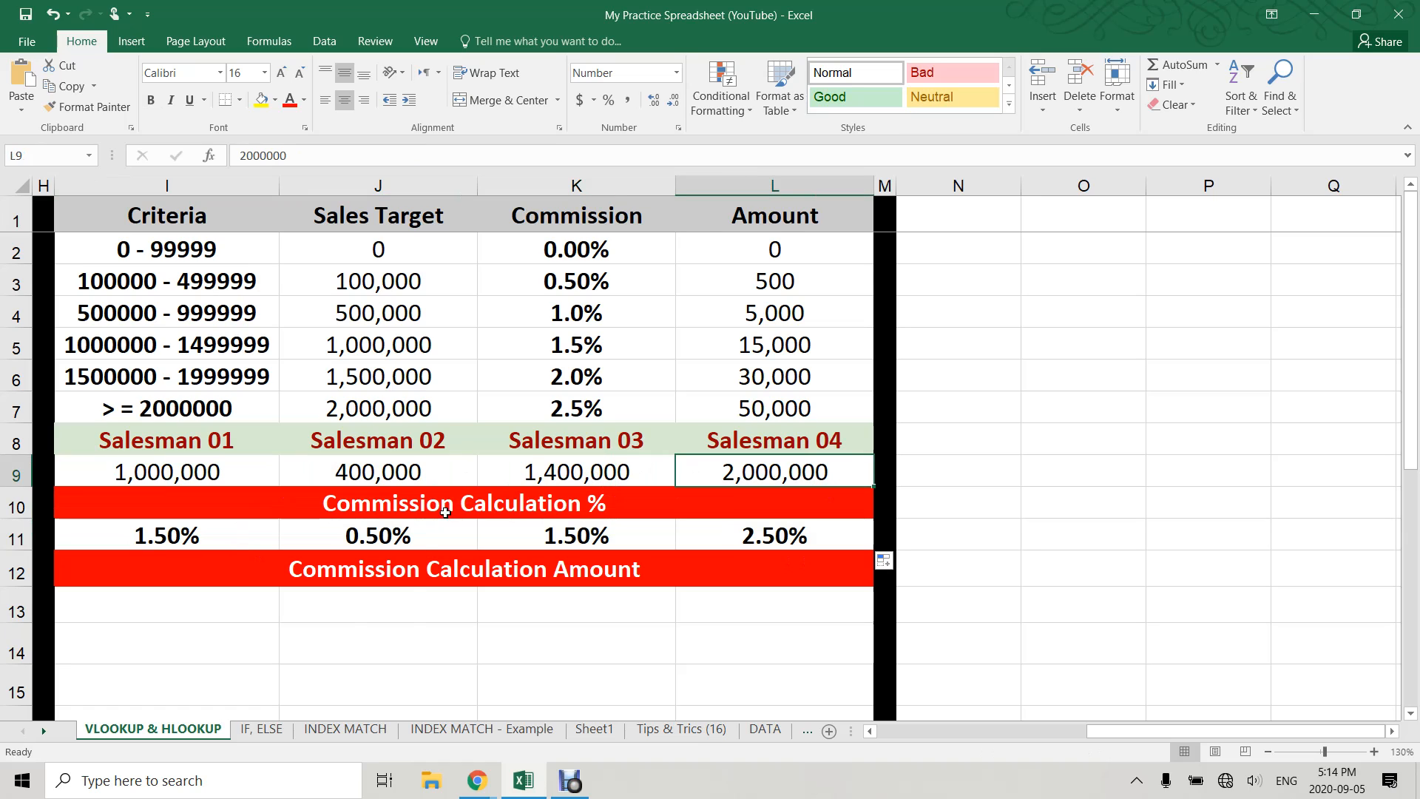
Calculate the commission amount in I13 as =I11*I9 and copy the formula across to L13
{"action": "left_click", "coordinate": [244, 611]}
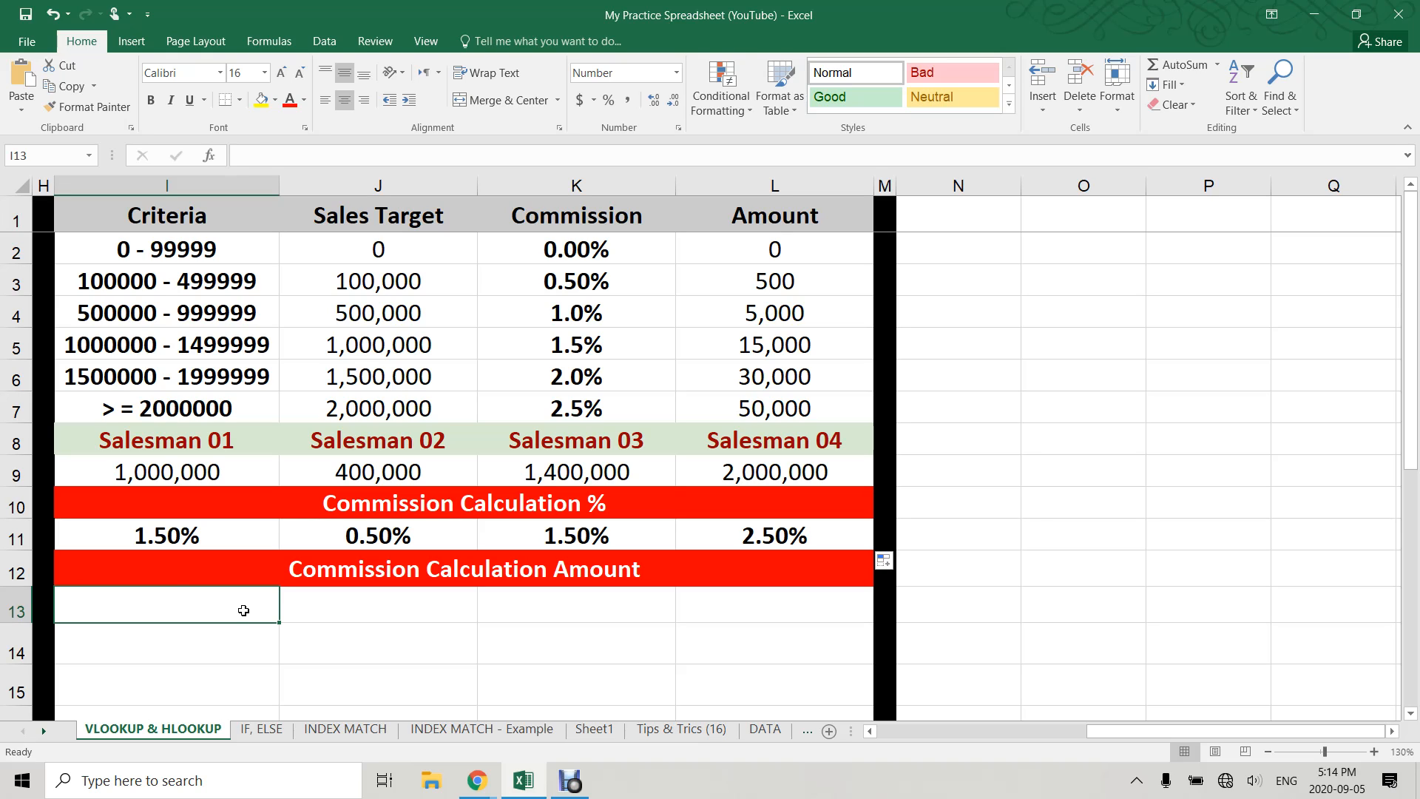
{"action": "type", "text": "="}
{"action": "key", "text": "Up"}
{"action": "key", "text": "Up"}
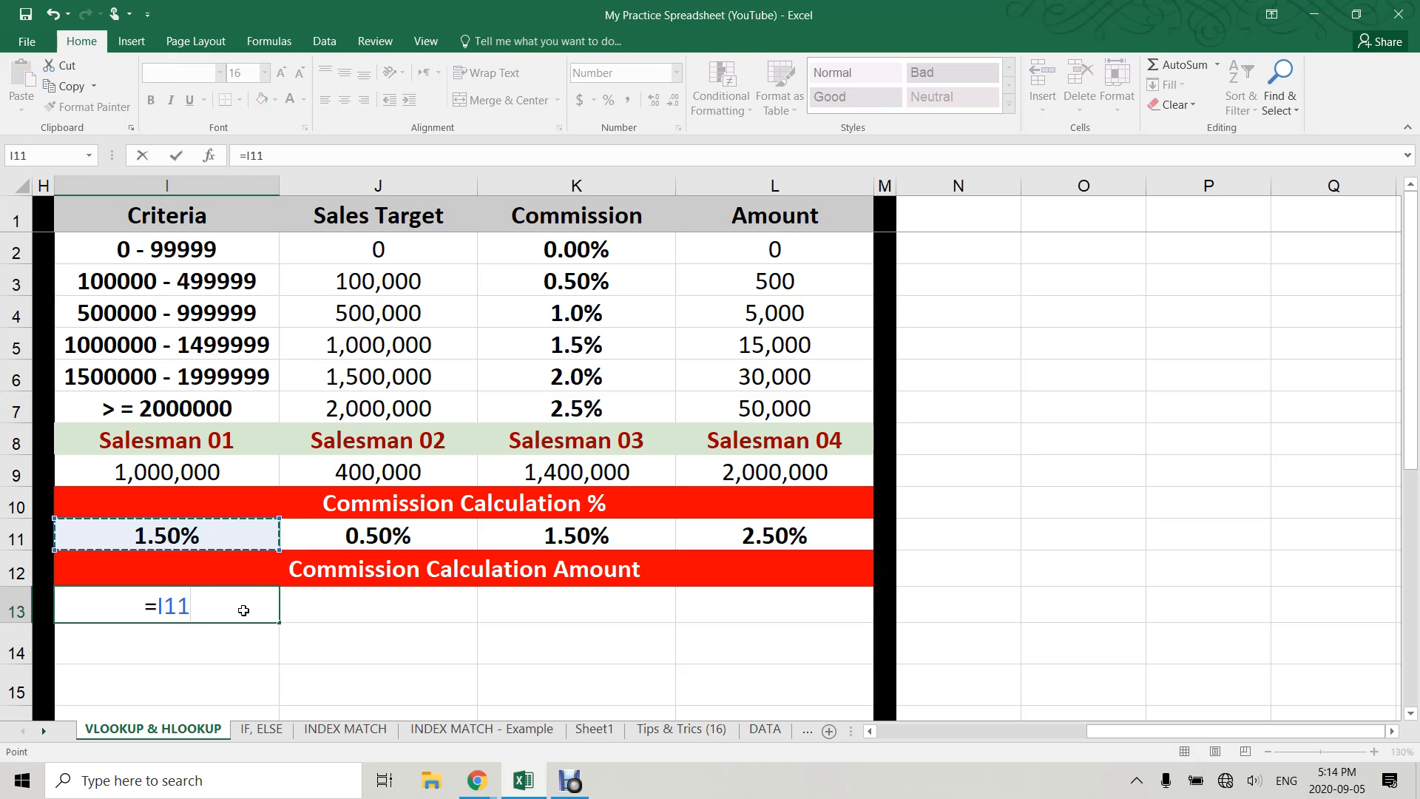
{"action": "type", "text": "*"}
{"action": "key", "text": "Up"}
{"action": "key", "text": "Up"}
{"action": "key", "text": "Up"}
{"action": "key", "text": "Up"}
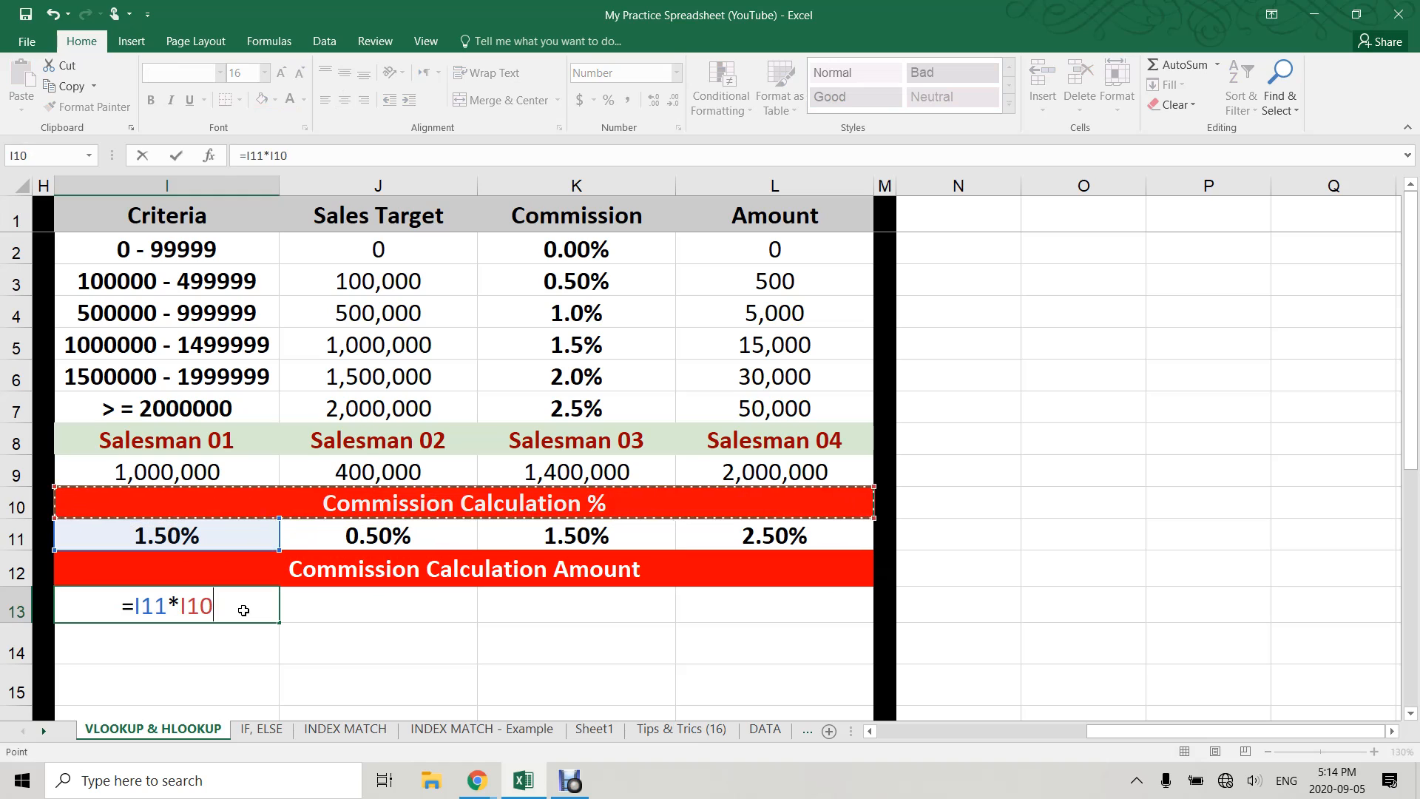
{"action": "key", "text": "Return"}
{"action": "key", "text": "Up"}
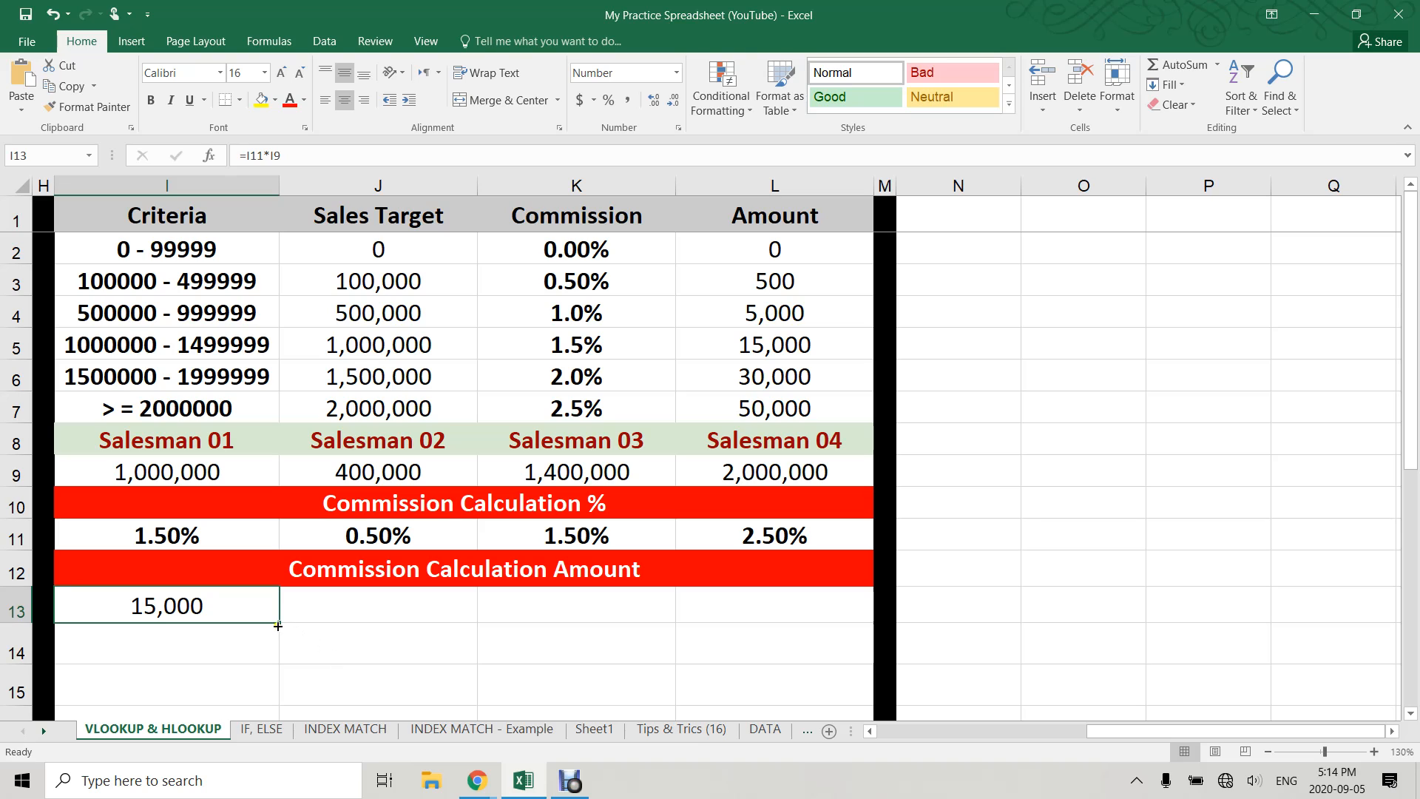
{"action": "left_click_drag", "start_coordinate": [279, 625], "coordinate": [792, 628]}
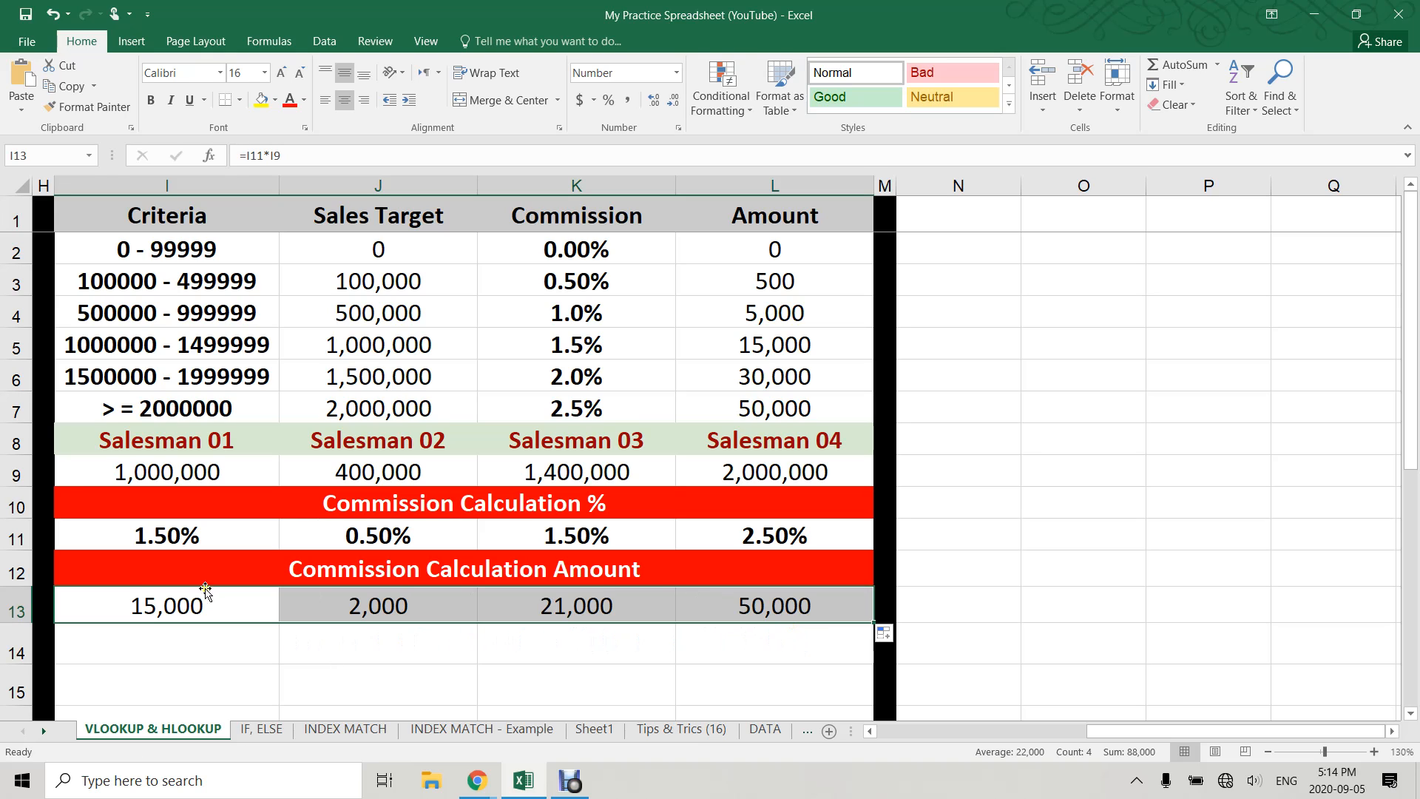
Review Salesman 01's sales, commission percentage and commission amount cells in column I
{"action": "left_click", "coordinate": [191, 443]}
{"action": "left_click", "coordinate": [194, 473]}
{"action": "left_click", "coordinate": [206, 614]}
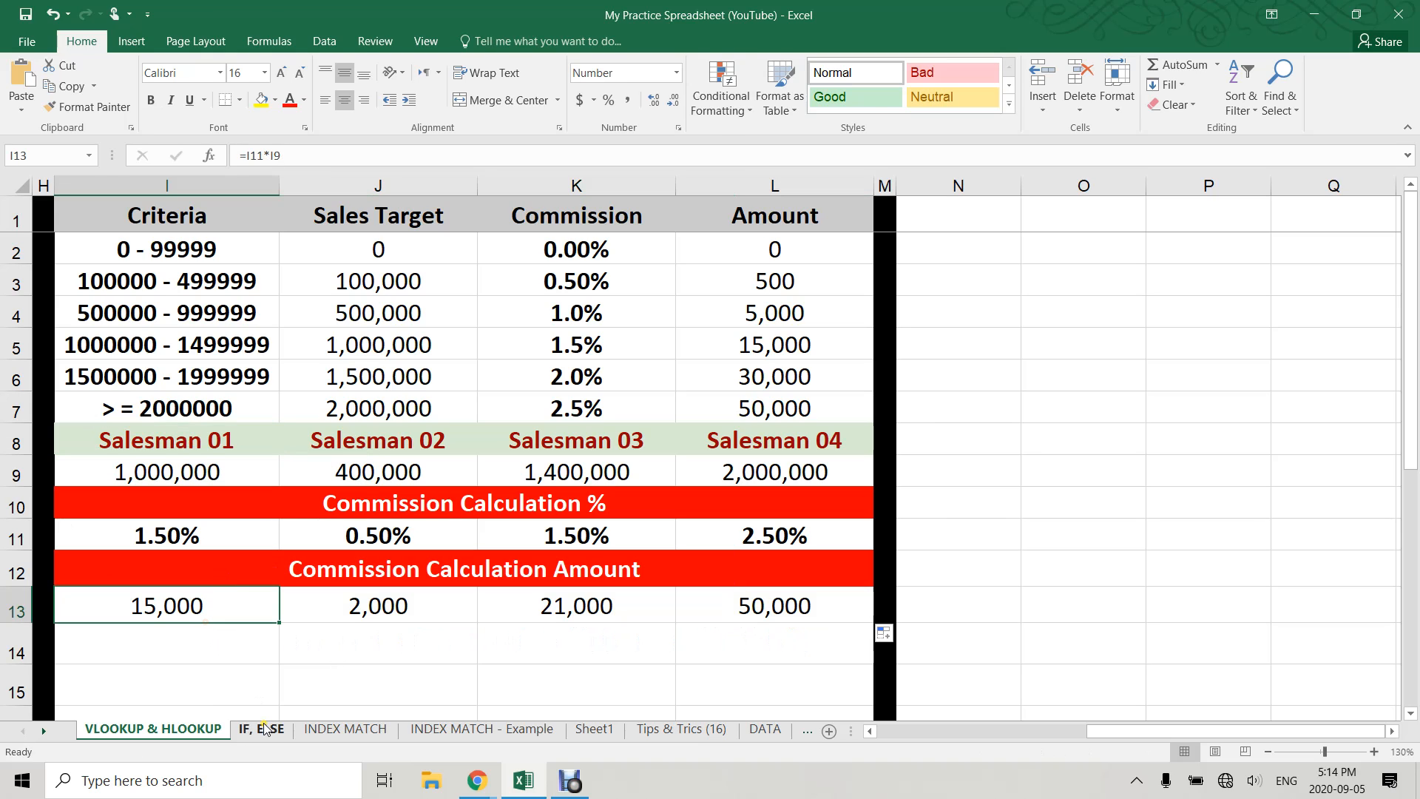
{"action": "left_click", "coordinate": [220, 646]}
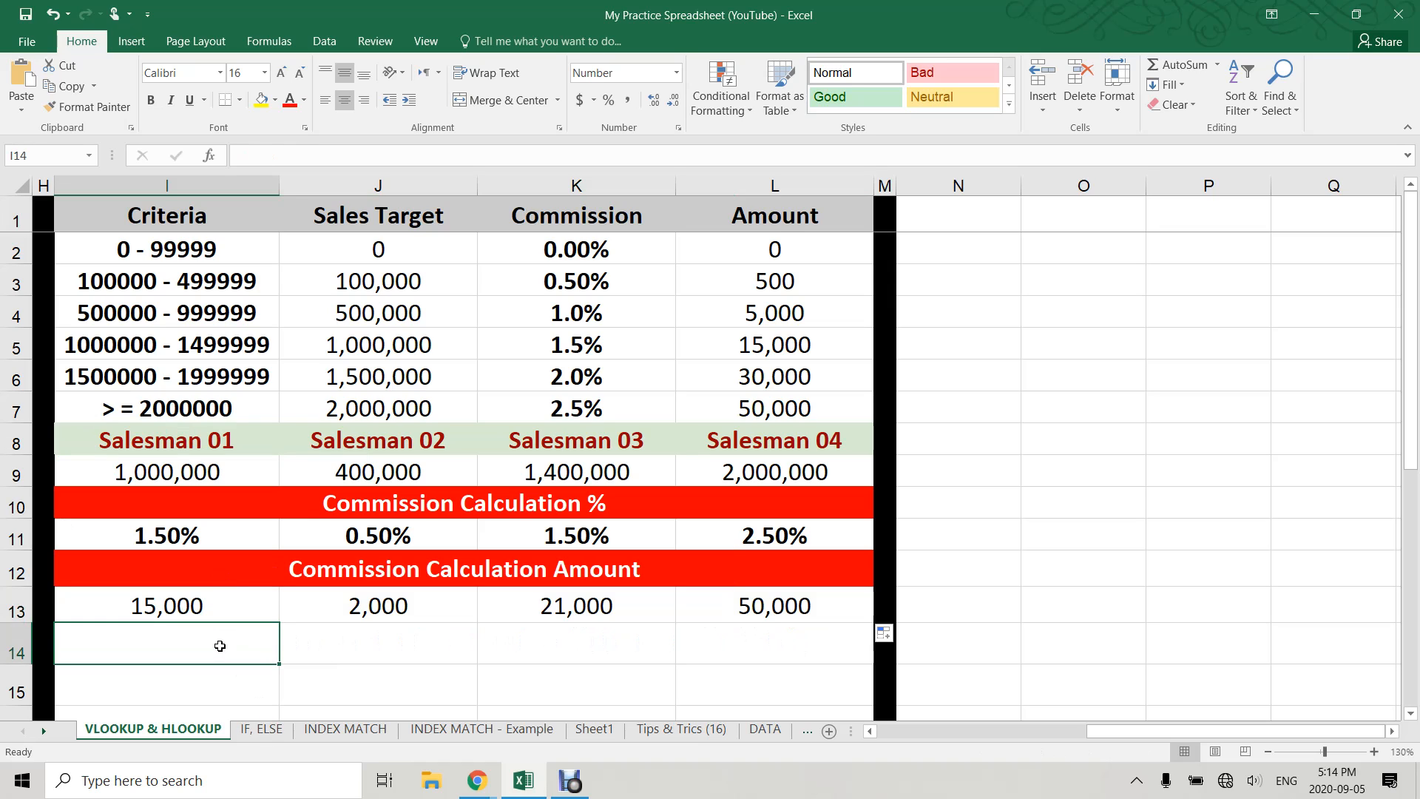
{"action": "left_click", "coordinate": [234, 612]}
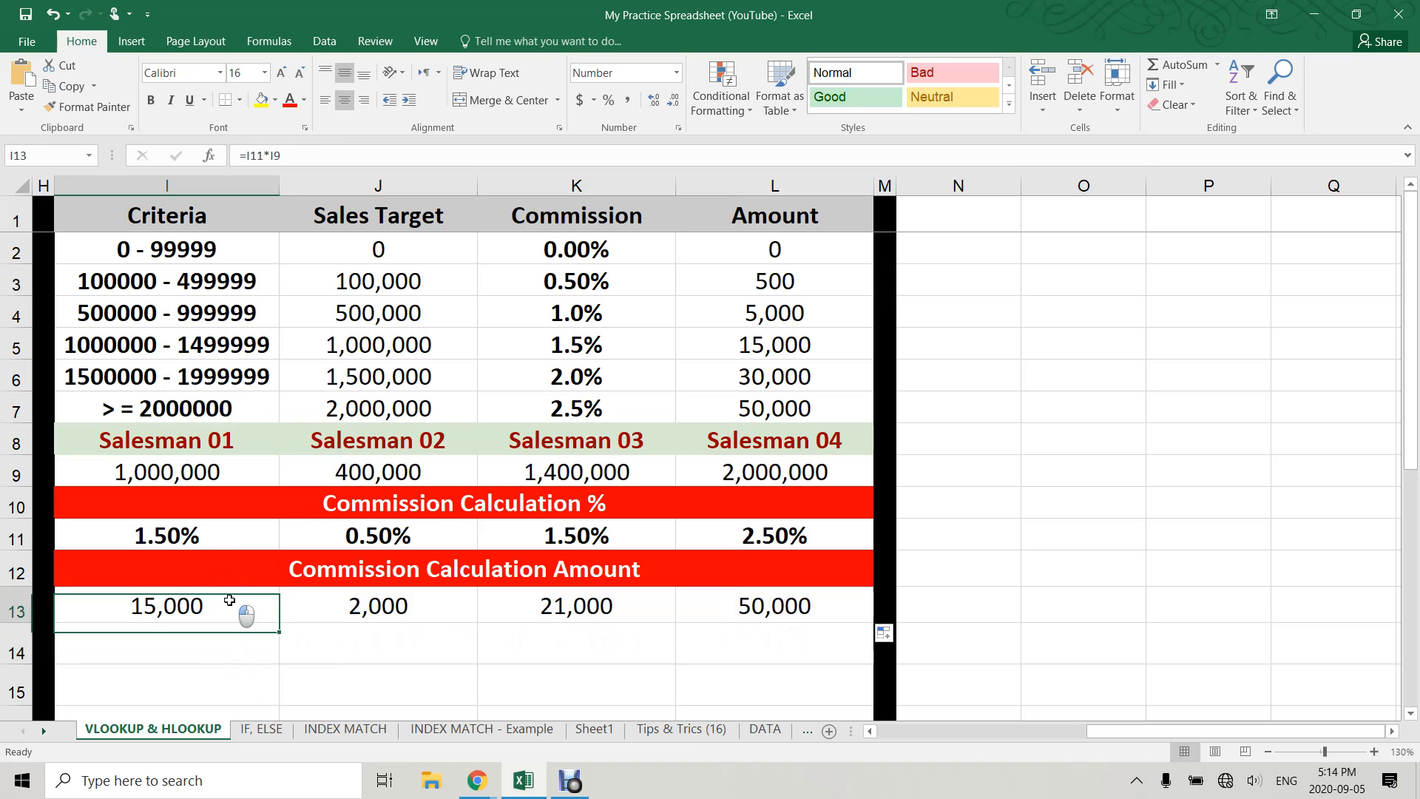
{"action": "left_click", "coordinate": [203, 535]}
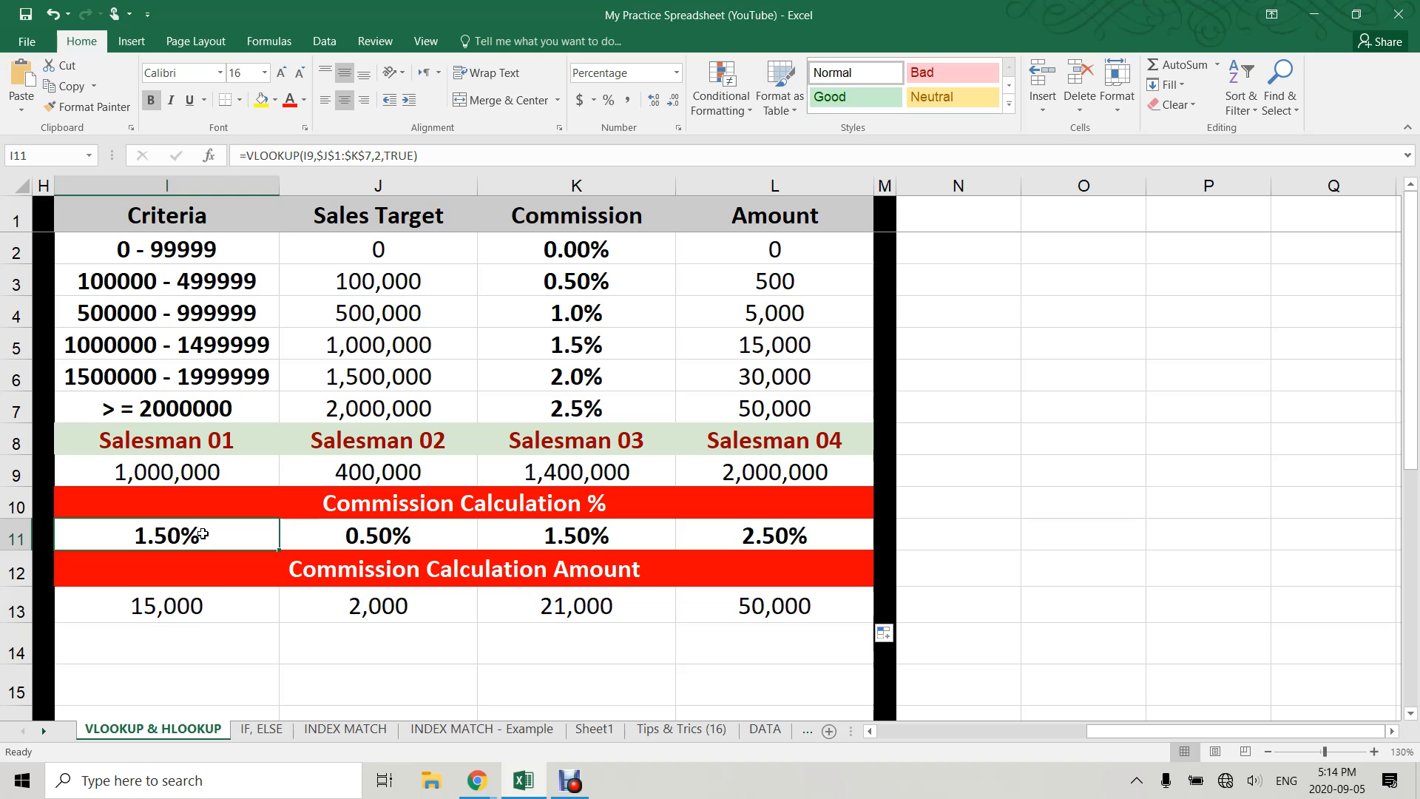
{"action": "left_click", "coordinate": [213, 601]}
Start a VLOOKUP formula in I14 with I9 as the lookup value and the absolute table range $J$1:$K$7
{"action": "left_click", "coordinate": [221, 648]}
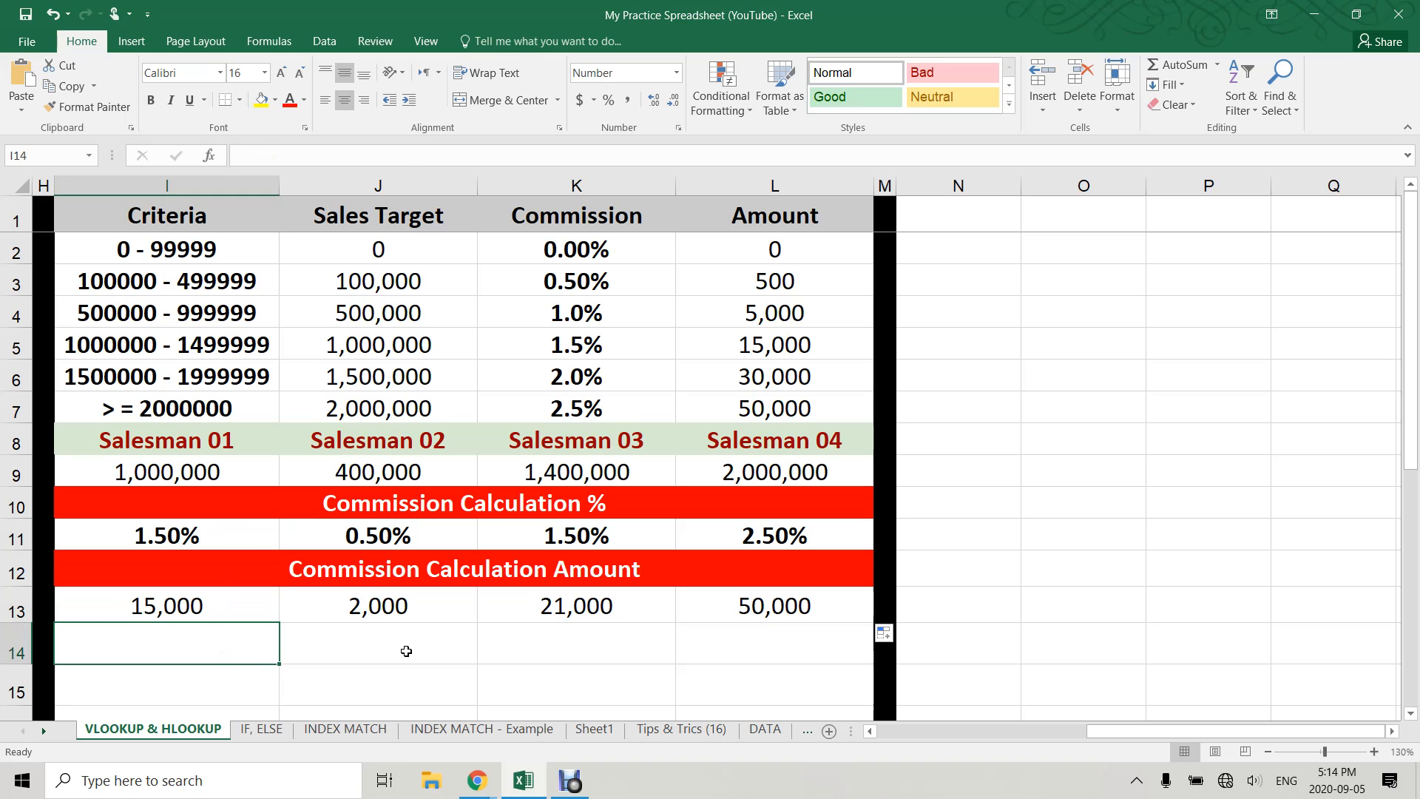
{"action": "type", "text": "=vlo"}
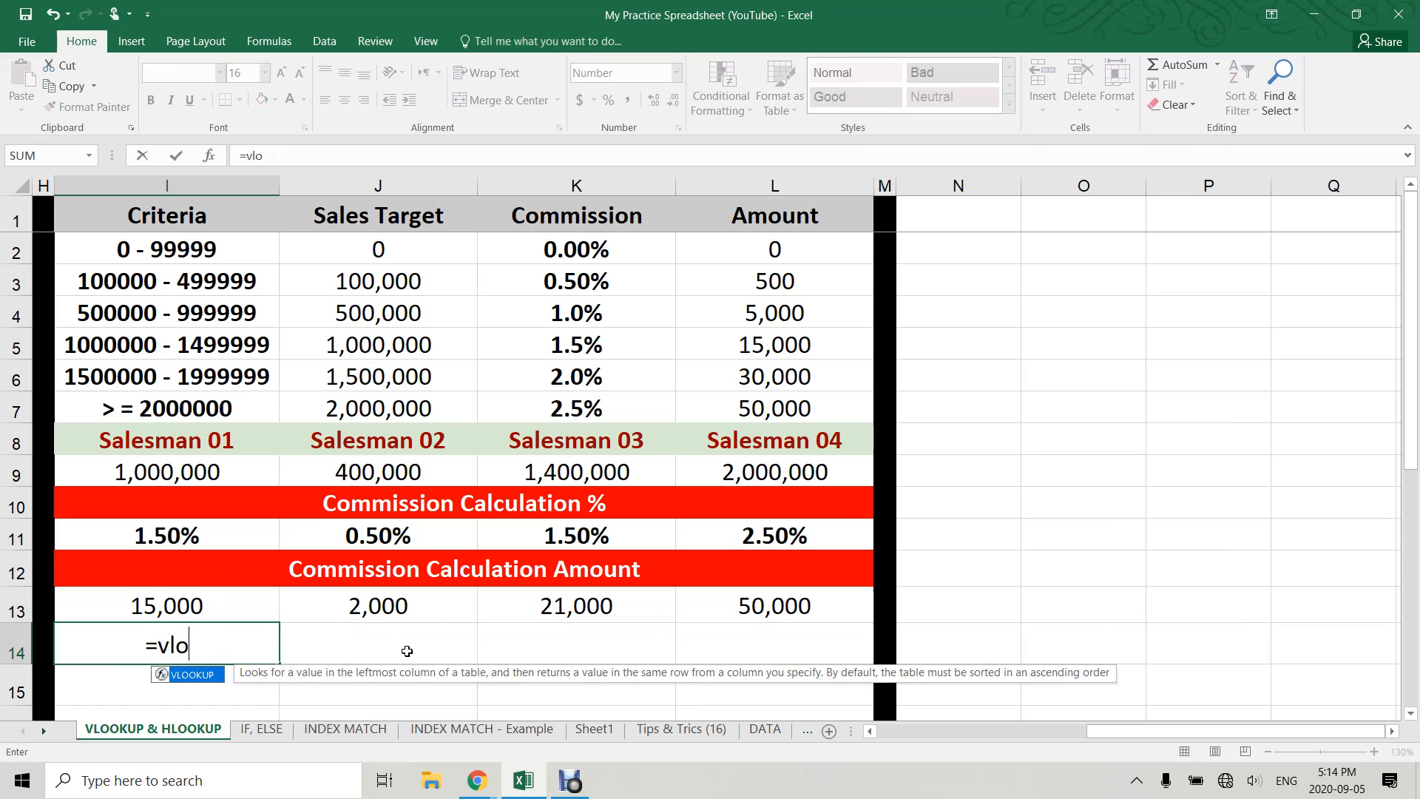
{"action": "key", "text": "Tab"}
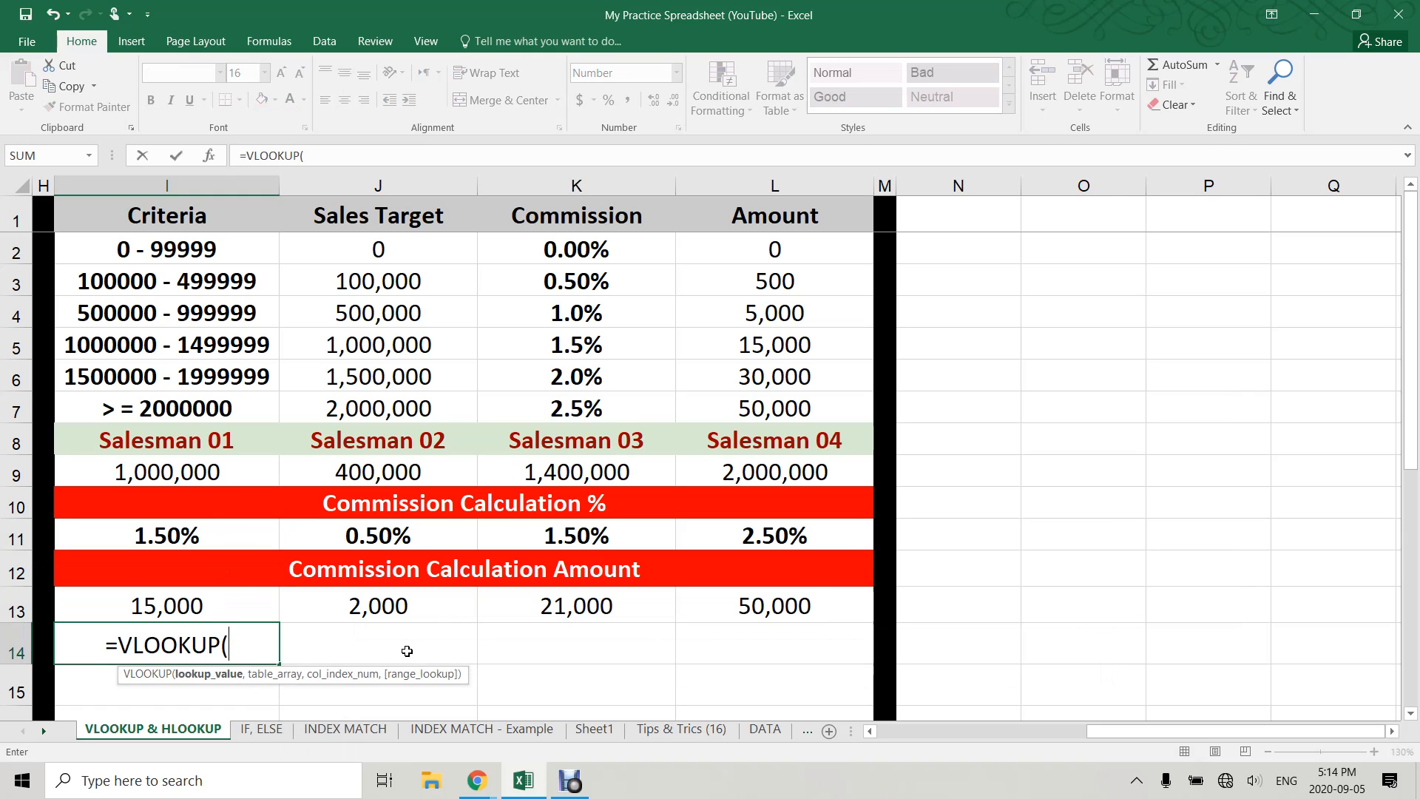
{"action": "left_click", "coordinate": [185, 473]}
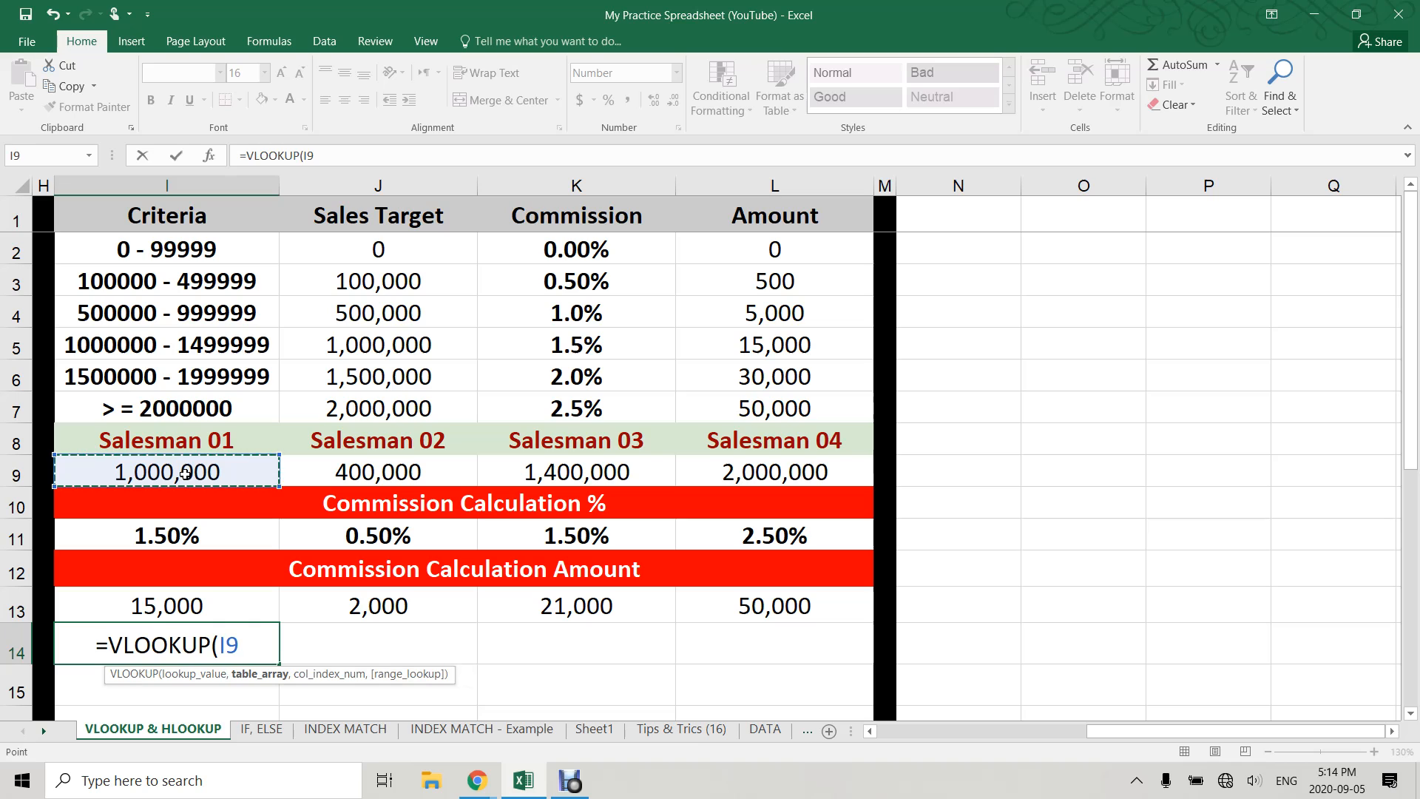
{"action": "type", "text": ","}
{"action": "left_click_drag", "start_coordinate": [409, 226], "coordinate": [563, 408]}
{"action": "key", "text": "F4"}
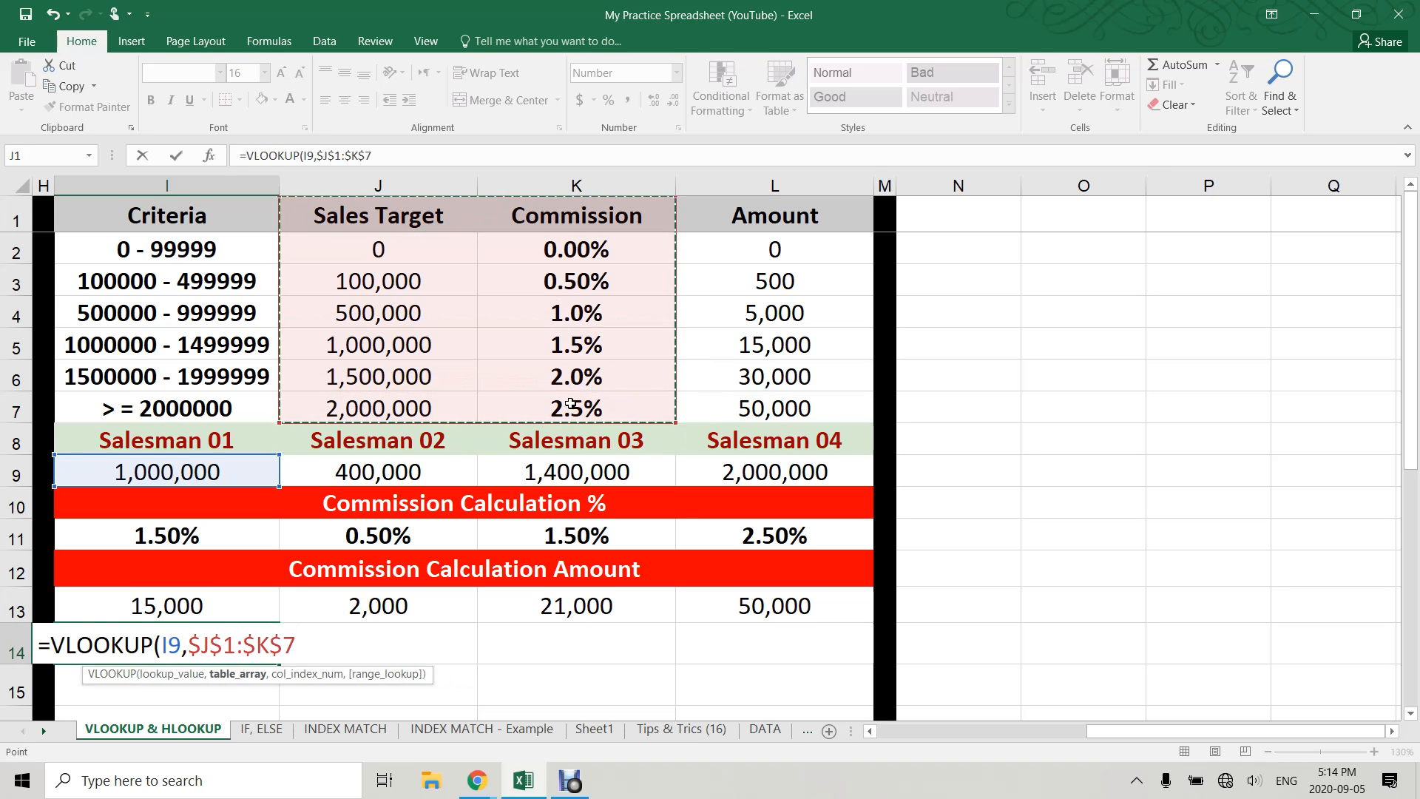
Complete the I14 VLOOKUP with column index 2 and TRUE, and multiply its result by I9
{"action": "type", "text": ","}
{"action": "type", "text": "2"}
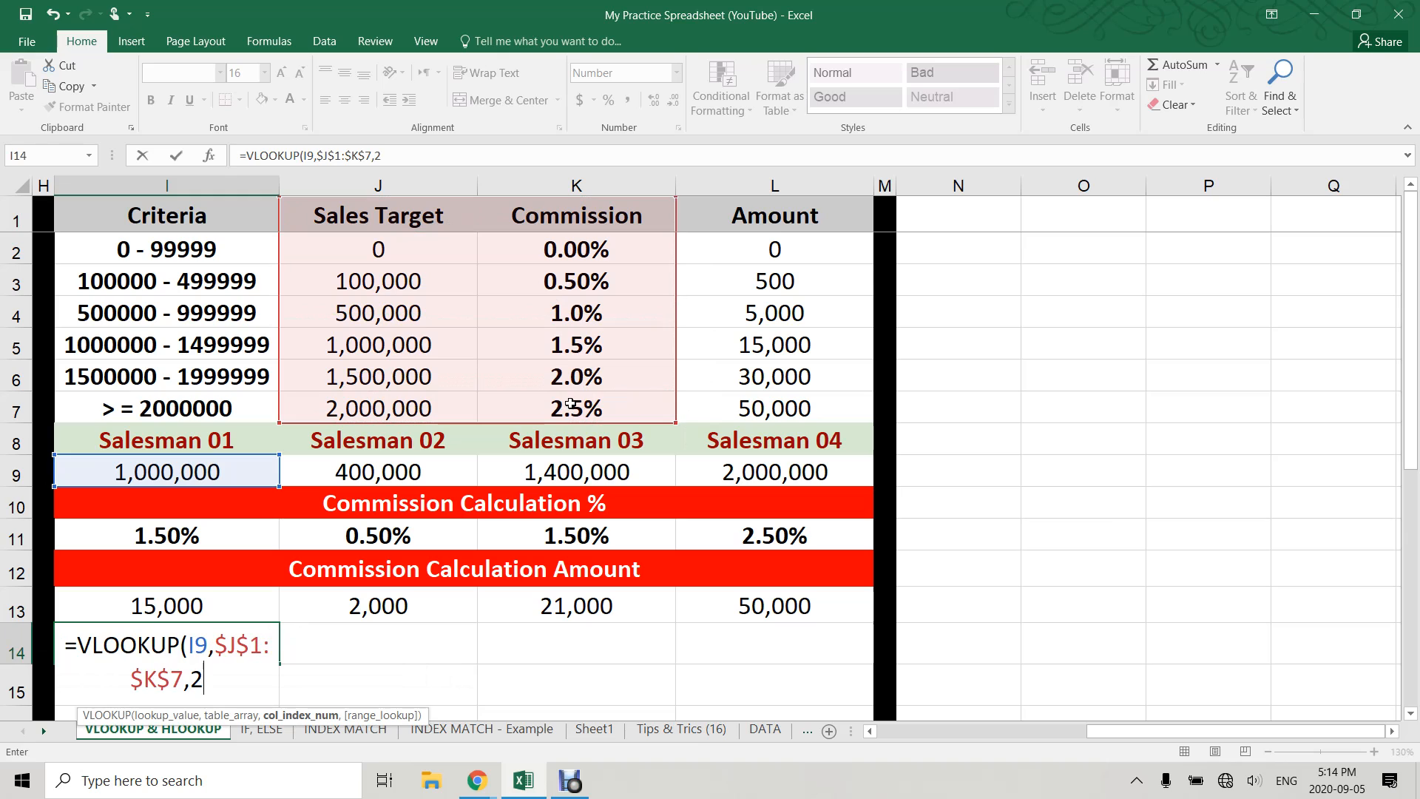
{"action": "type", "text": ",tr"}
{"action": "key", "text": "Tab"}
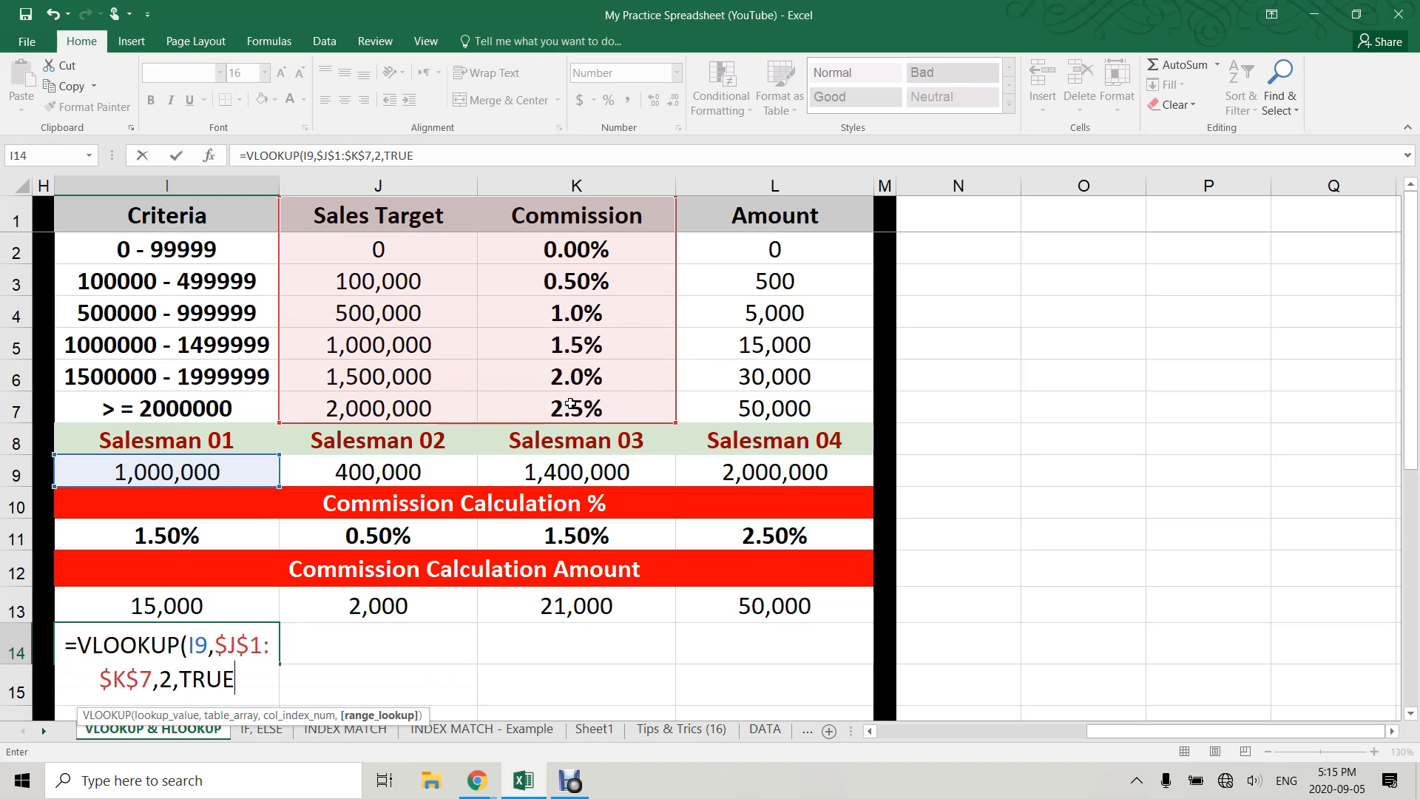
{"action": "type", "text": ")"}
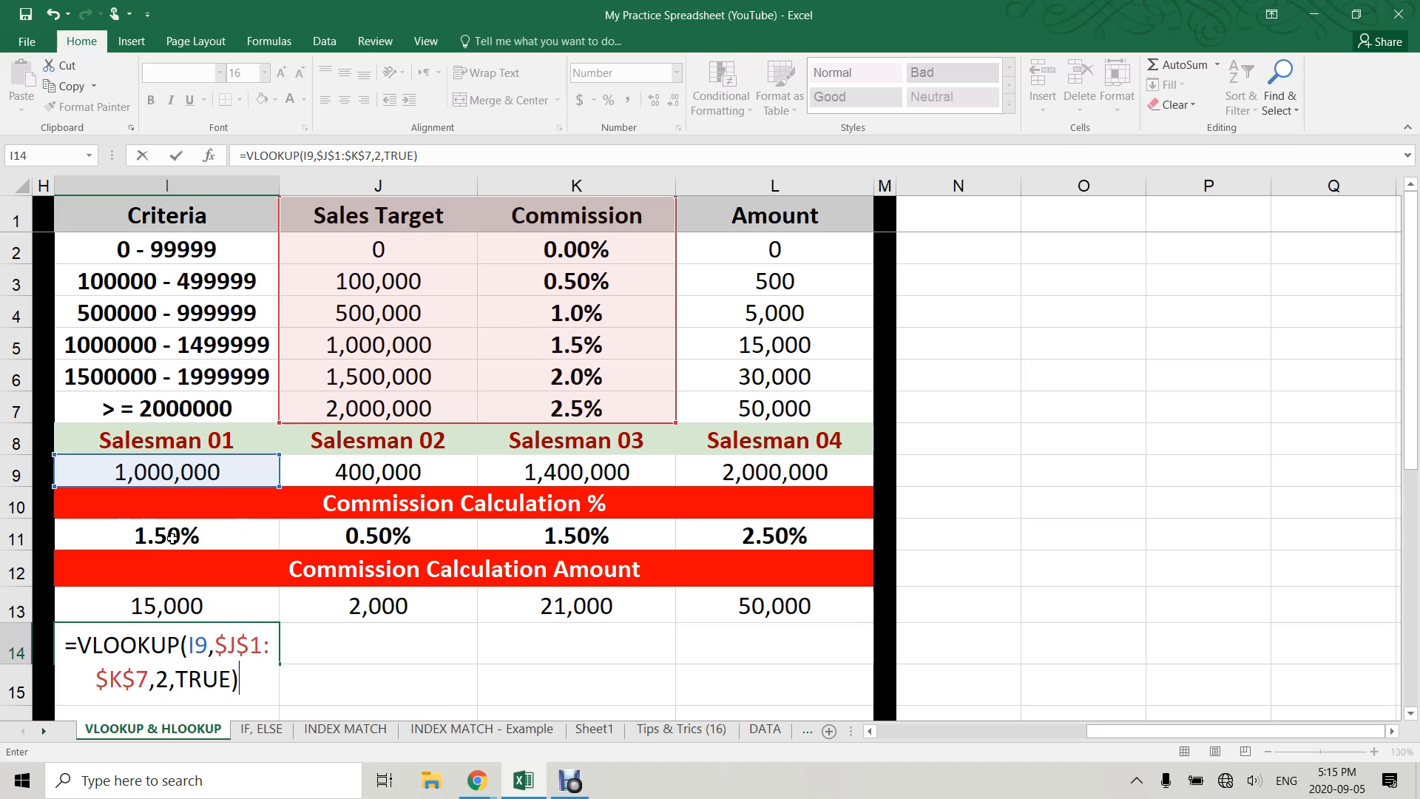
{"action": "type", "text": "*"}
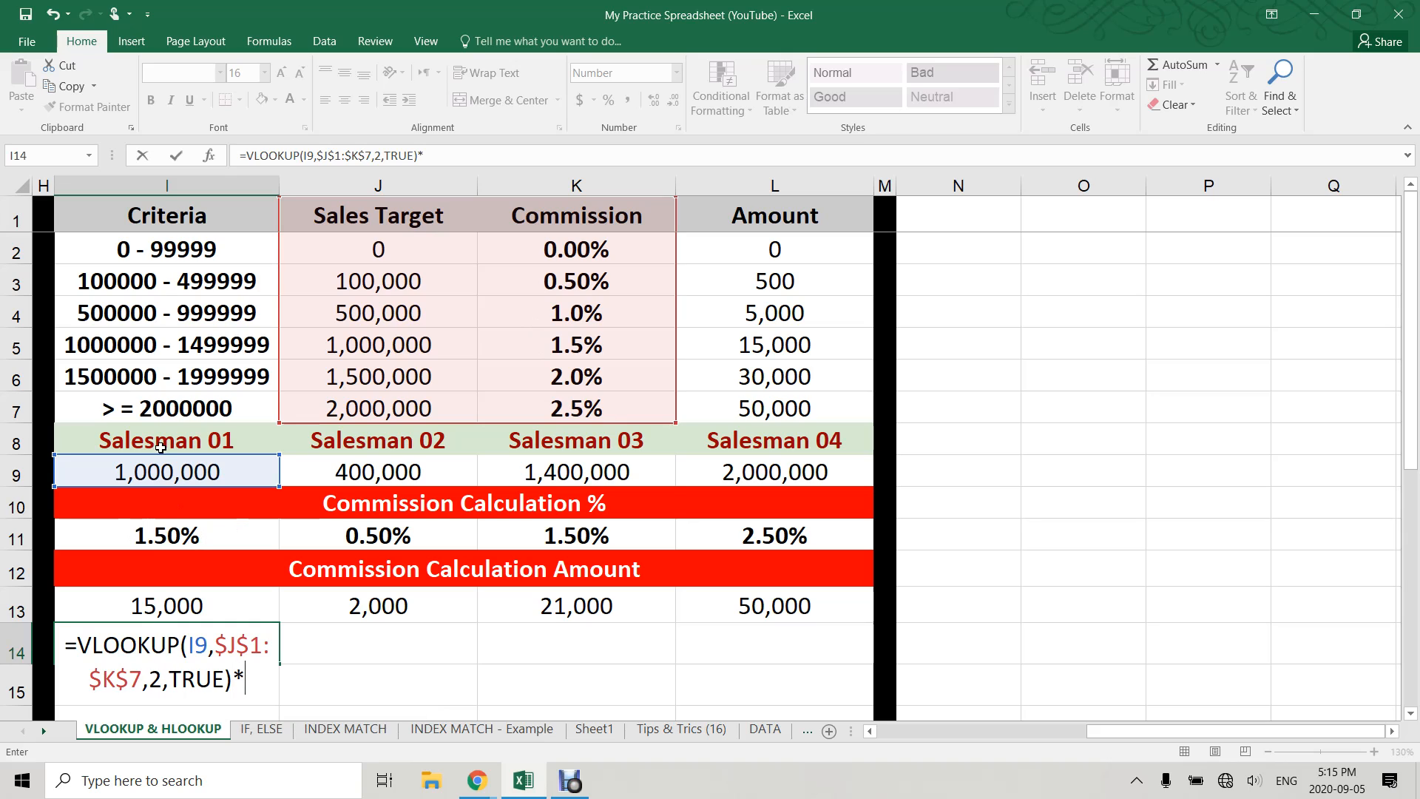
{"action": "left_click", "coordinate": [151, 474]}
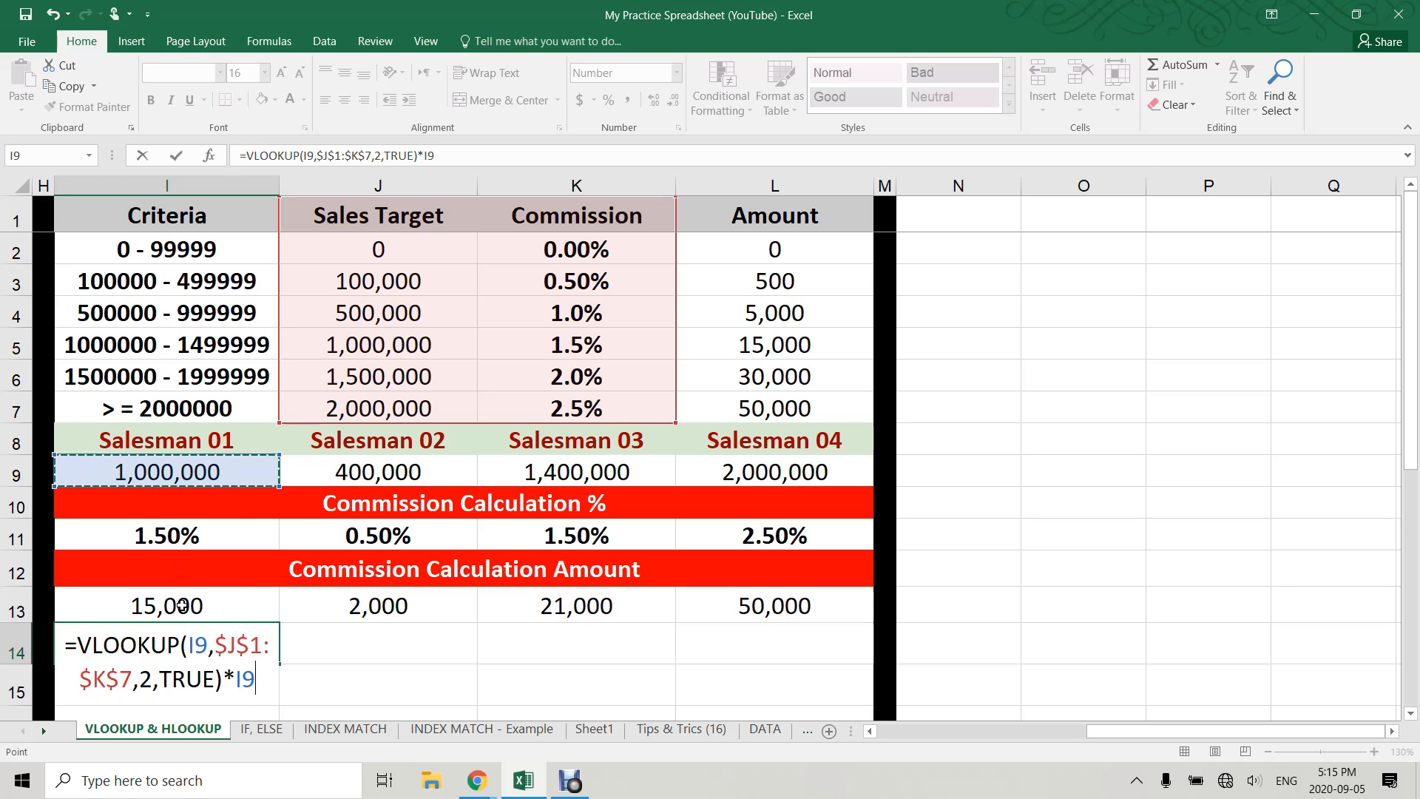
{"action": "key", "text": "Return"}
Copy the combined commission amount formula from I14 across to L14 and check the copy in J14
{"action": "left_click", "coordinate": [202, 652]}
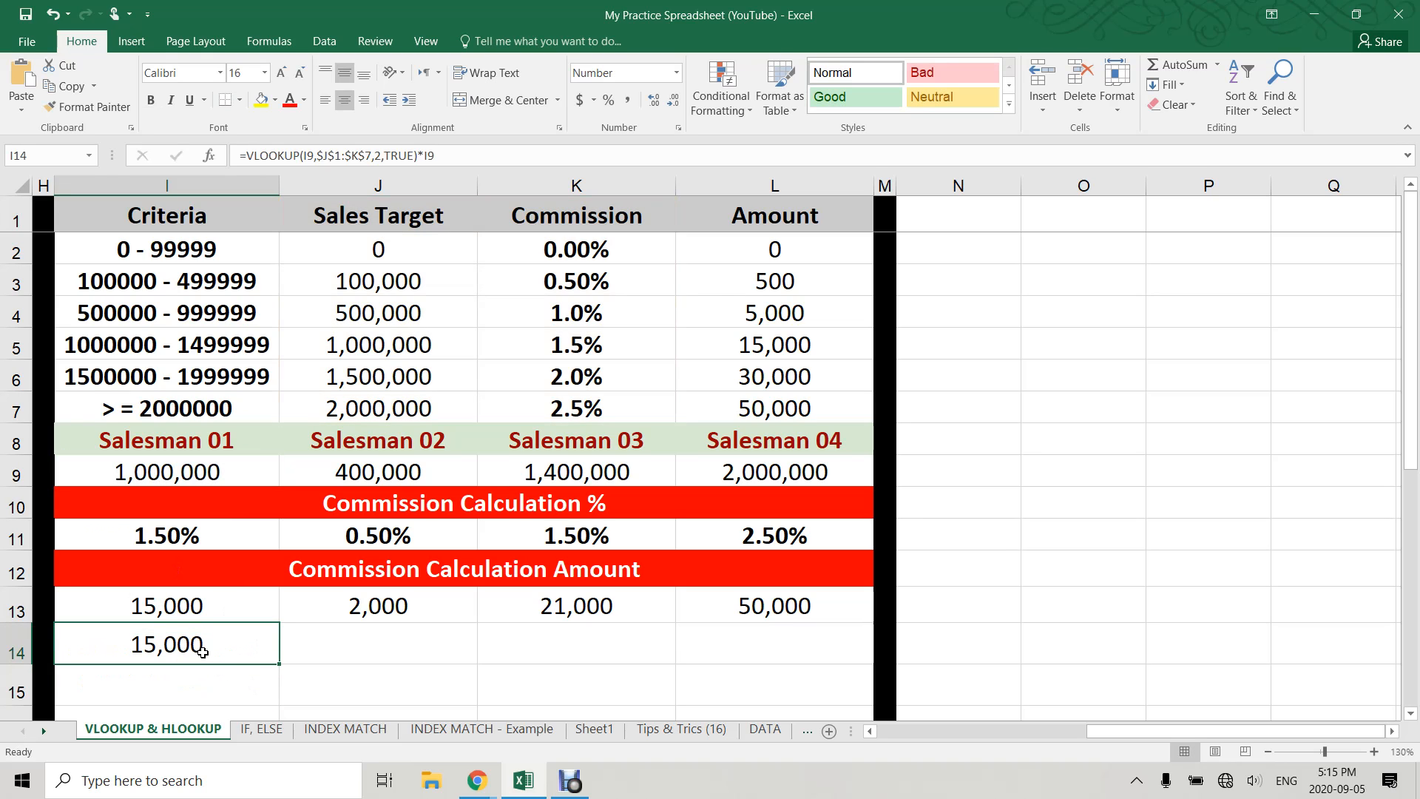
{"action": "left_click_drag", "start_coordinate": [278, 664], "coordinate": [783, 656]}
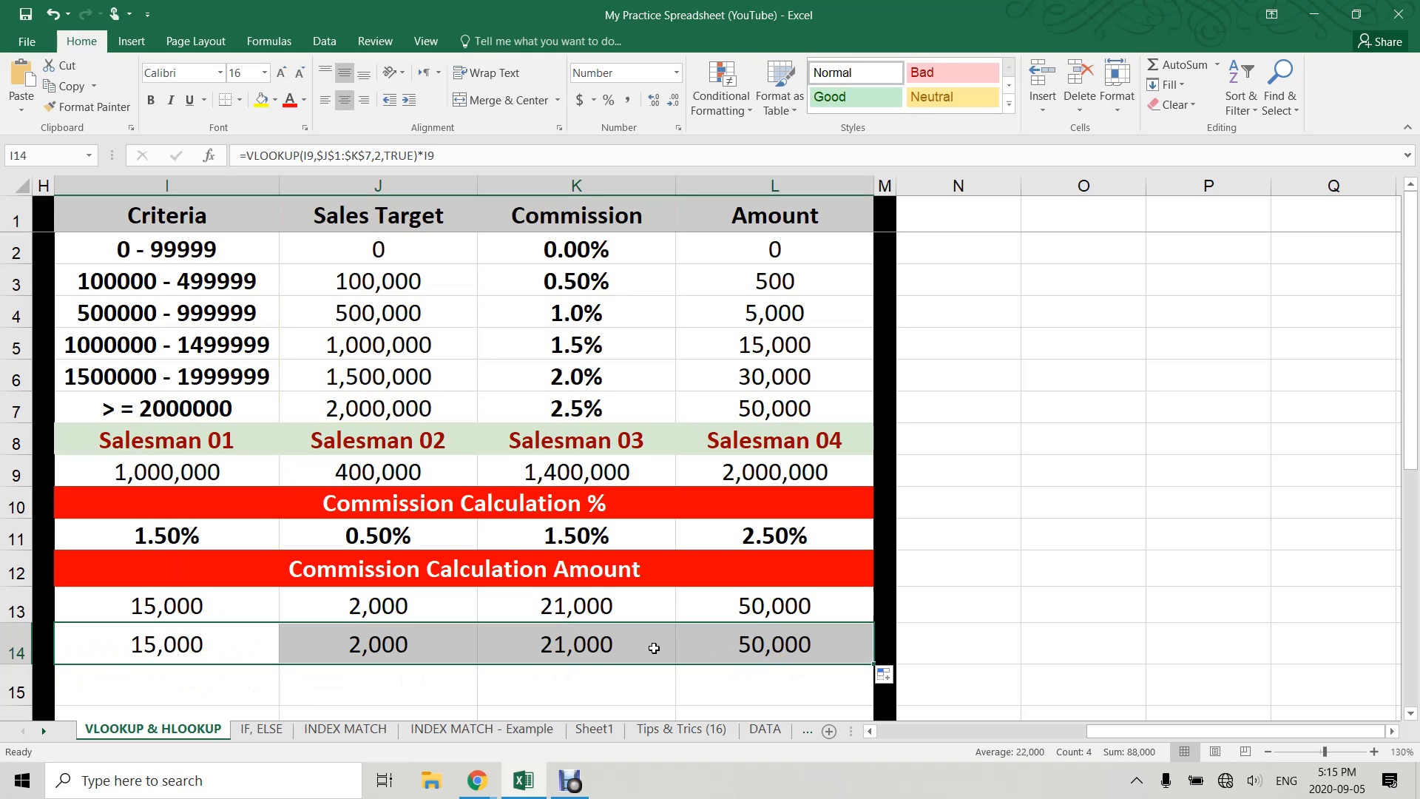
{"action": "left_click", "coordinate": [430, 650]}
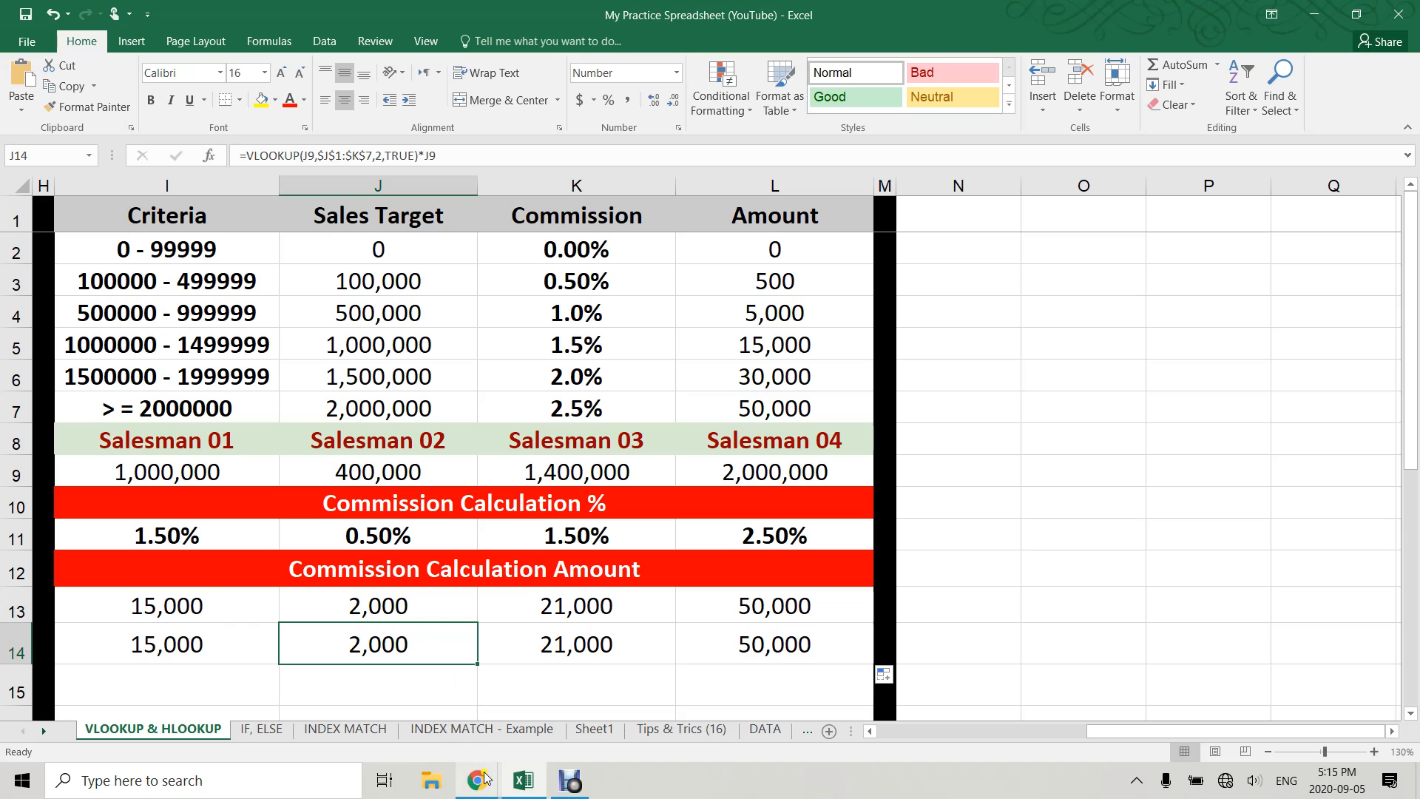
Switch to the VLOOKUP Functions presentation in Google Slides and present it from Practice Time through to the Feedback and Comments slide
{"action": "mouse_move", "coordinate": [477, 781]}
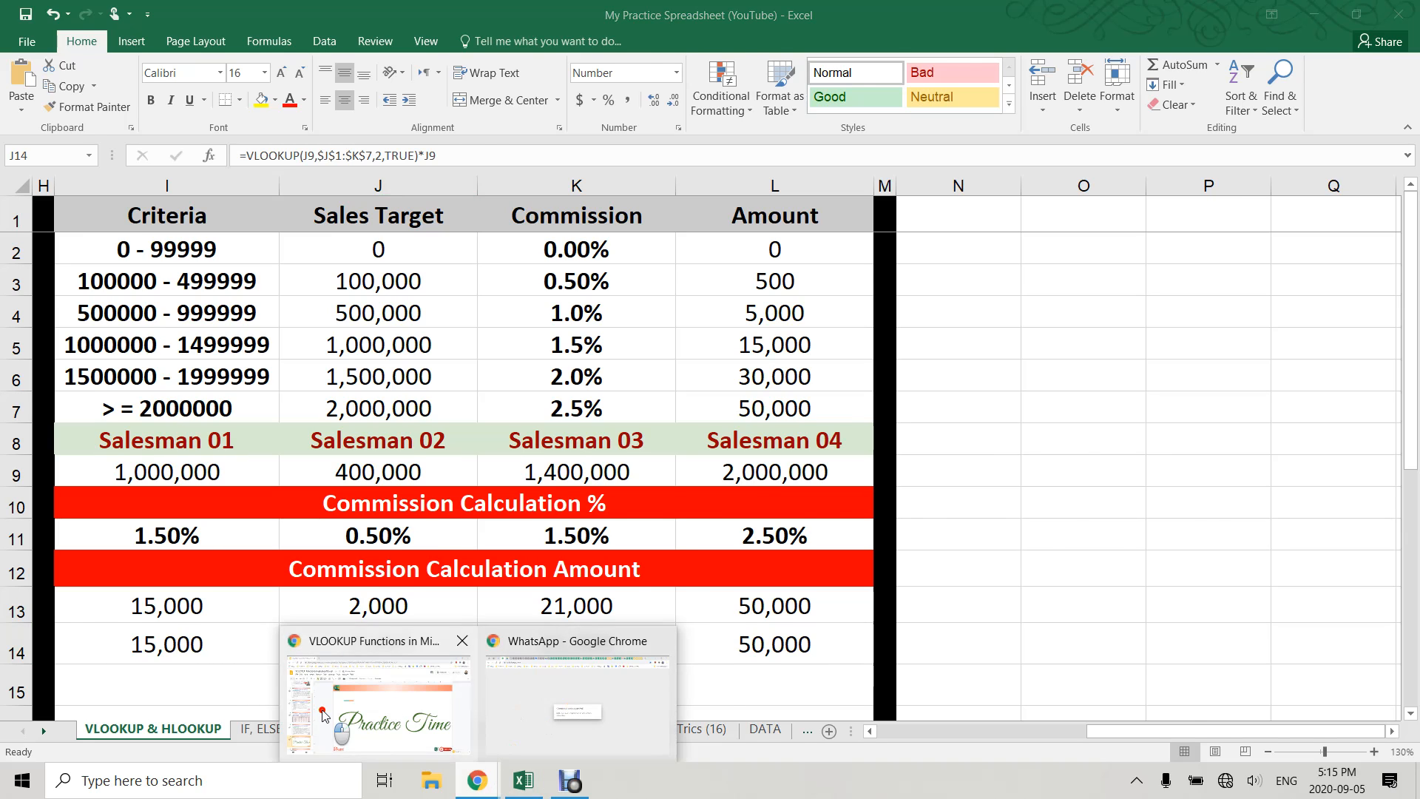
{"action": "left_click", "coordinate": [340, 725]}
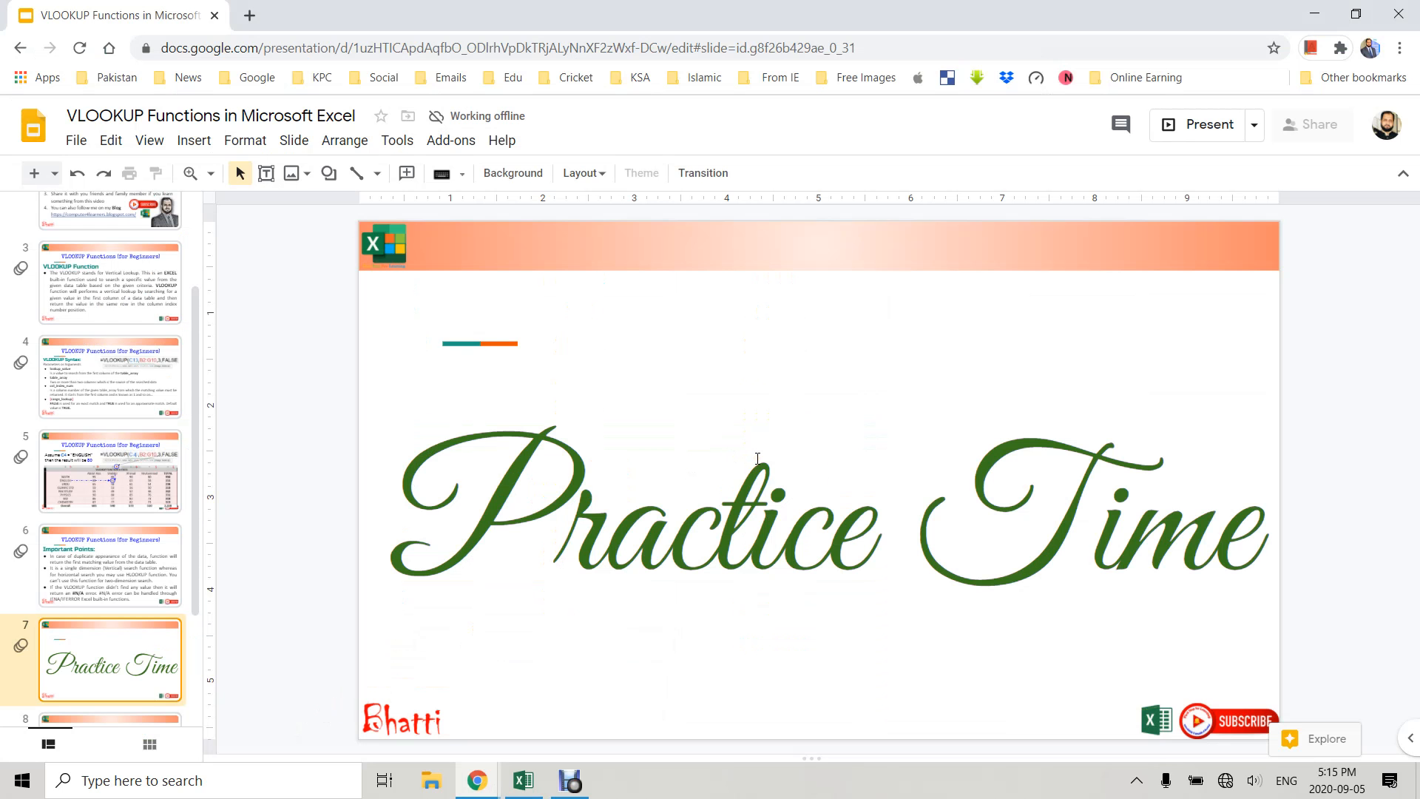
{"action": "left_click", "coordinate": [1192, 127]}
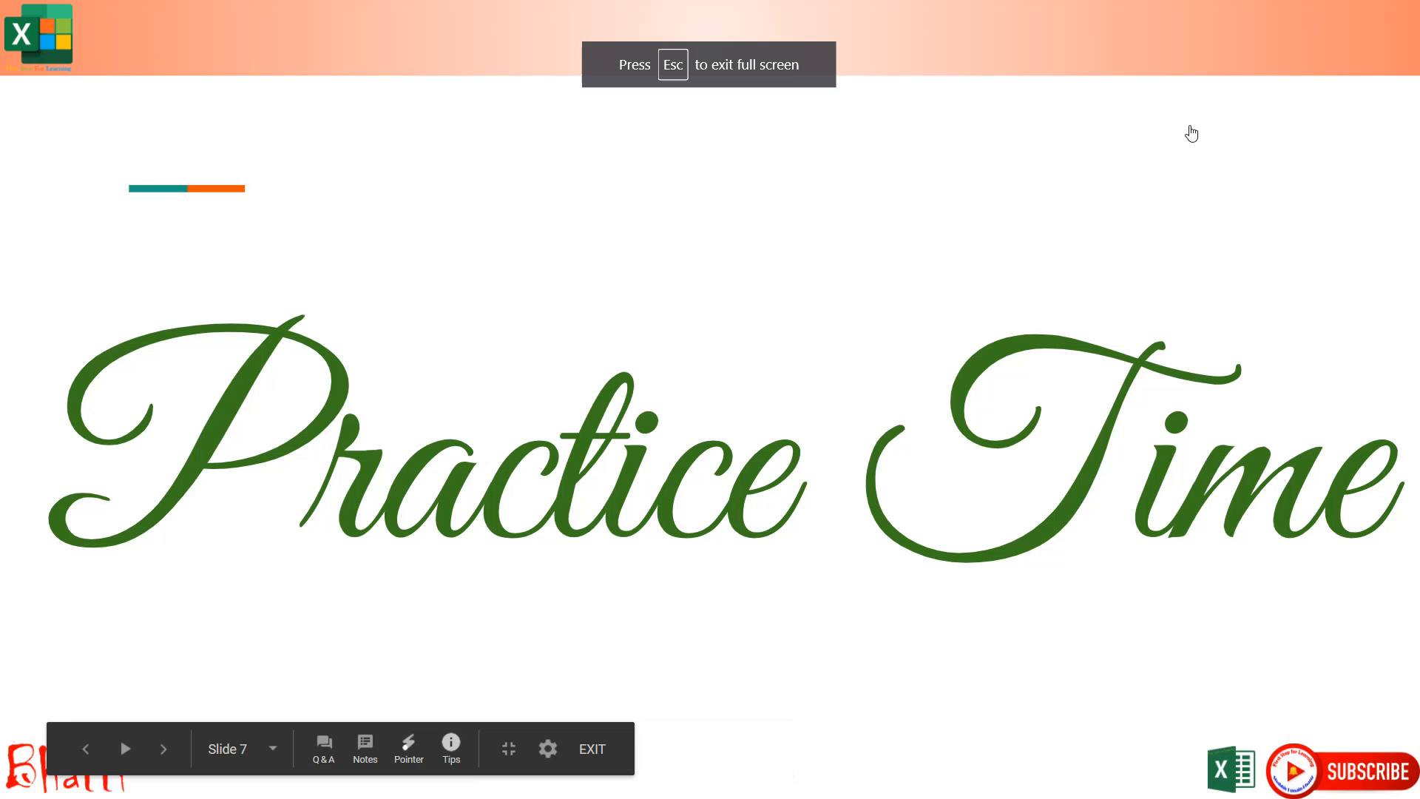
{"action": "left_click", "coordinate": [1191, 134]}
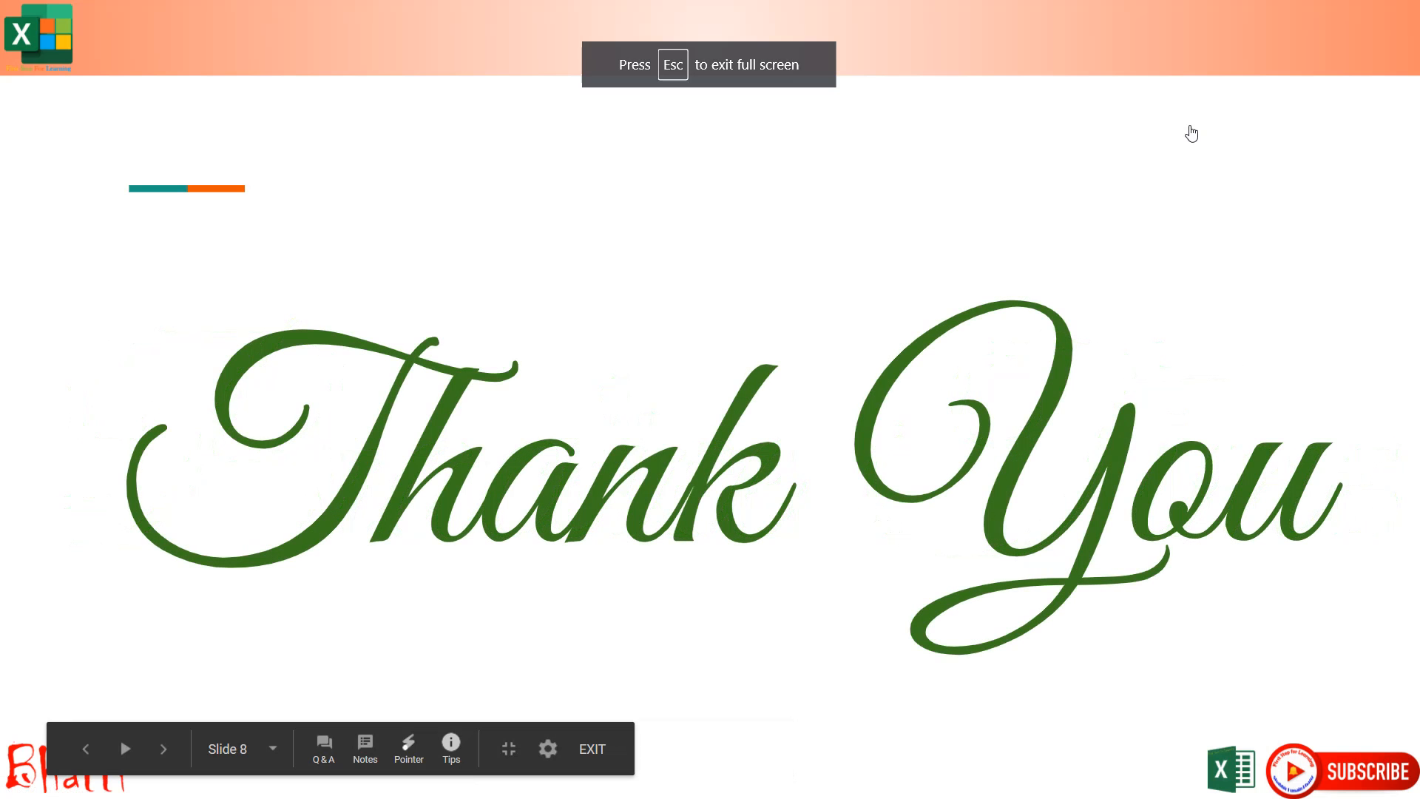
{"action": "left_click", "coordinate": [1191, 134]}
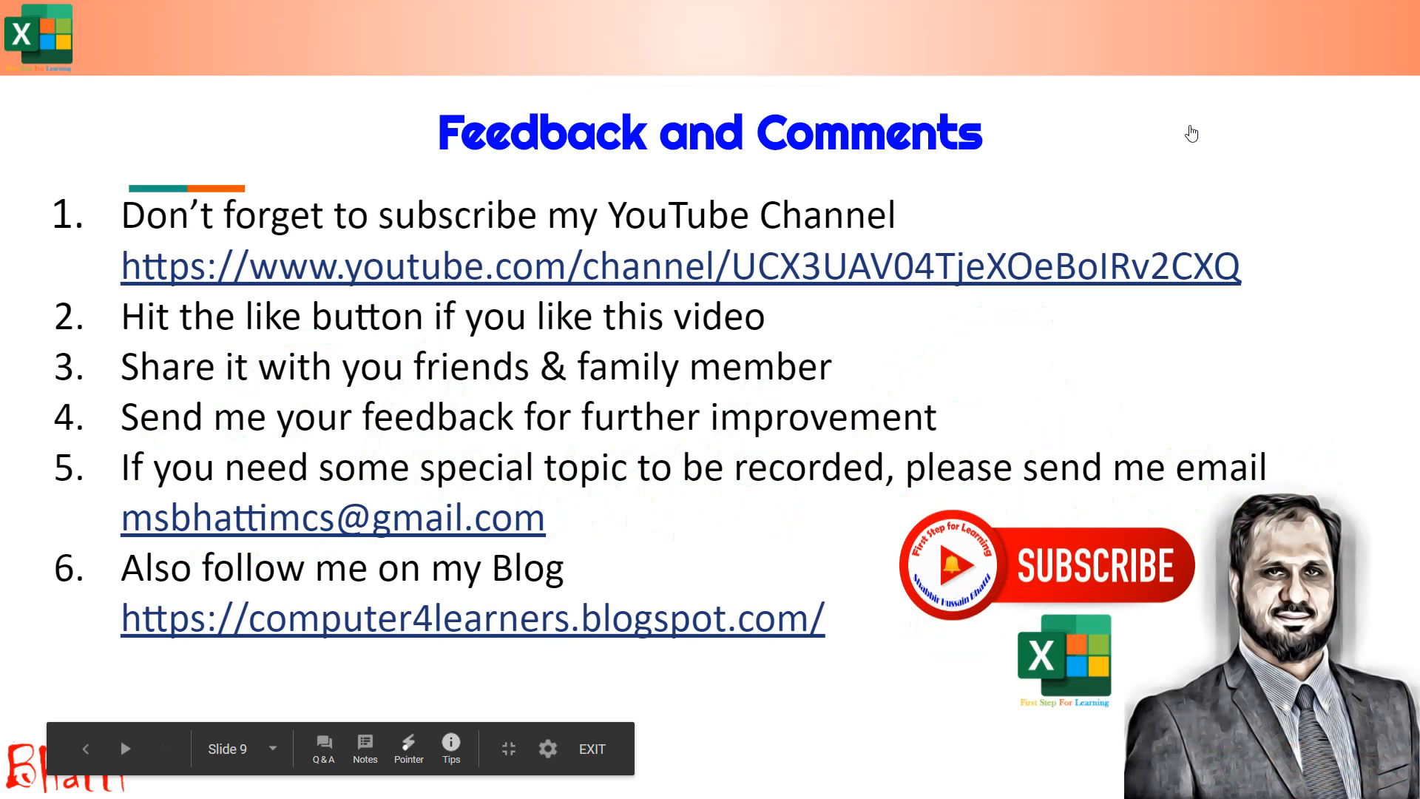